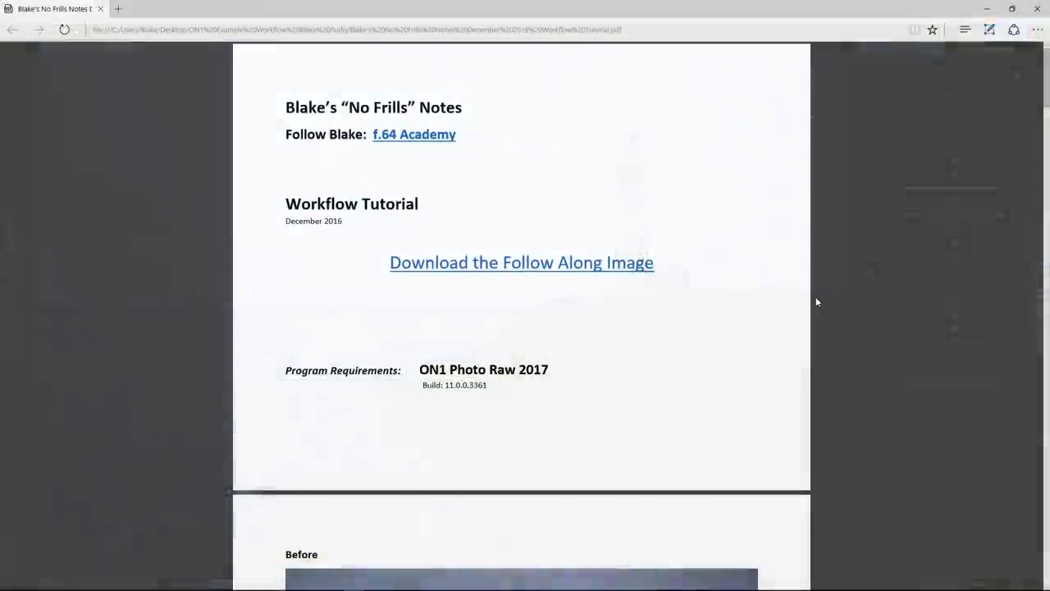
Scroll the PDF notes through the Before/After, Fixing Dust Spots, Tone and Color pages
scroll(814, 296, down, 5)
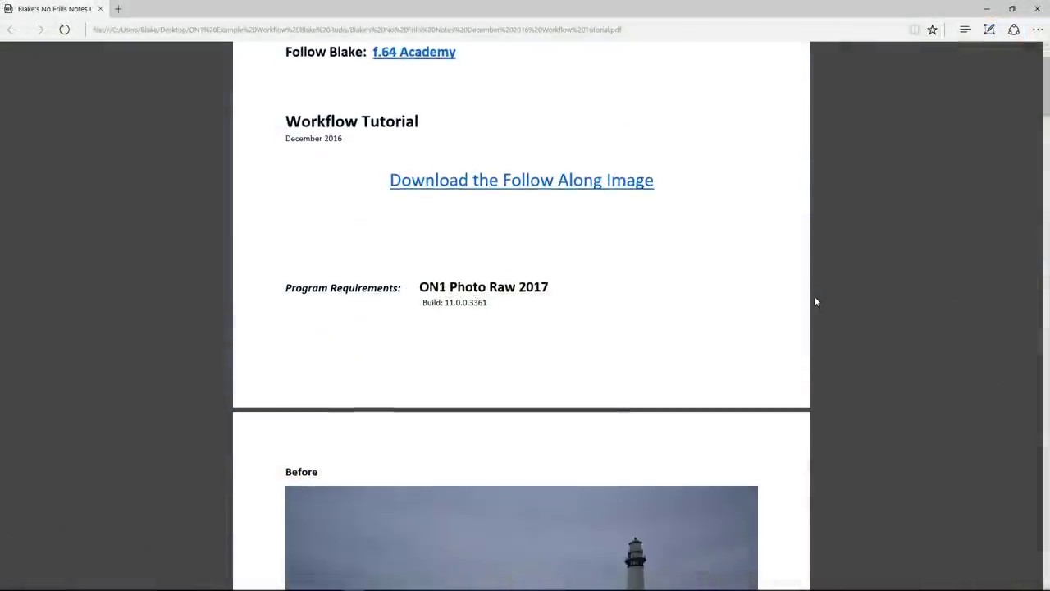
scroll(814, 303, down, 10)
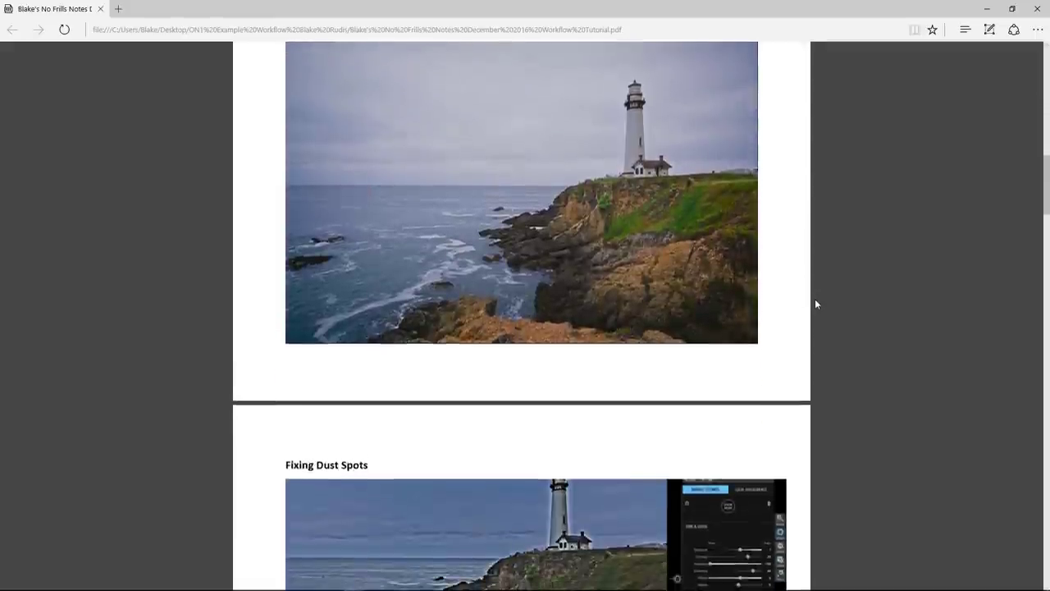
scroll(815, 302, down, 10)
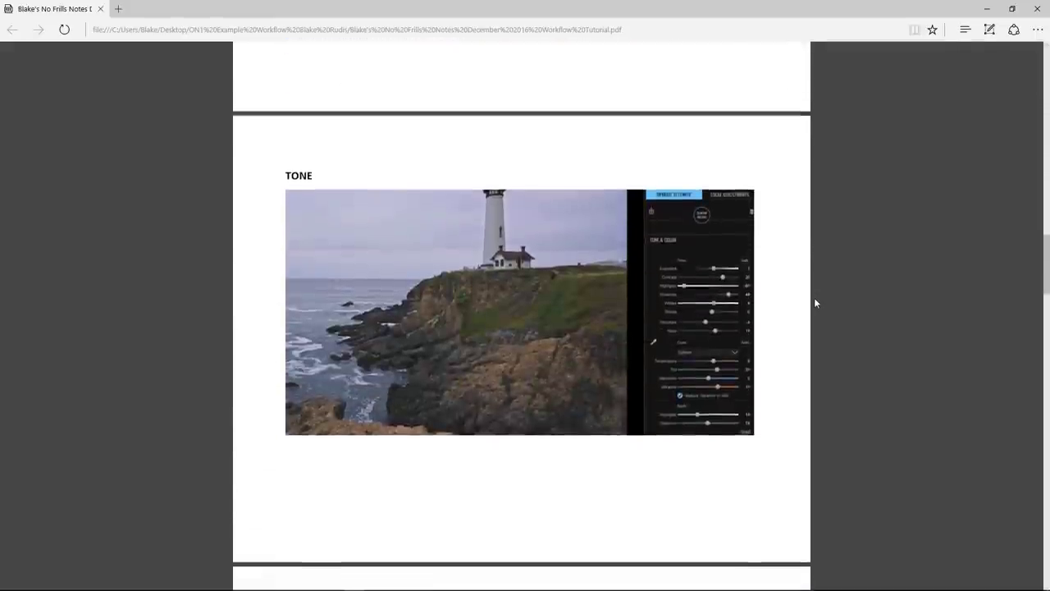
scroll(817, 303, down, 5)
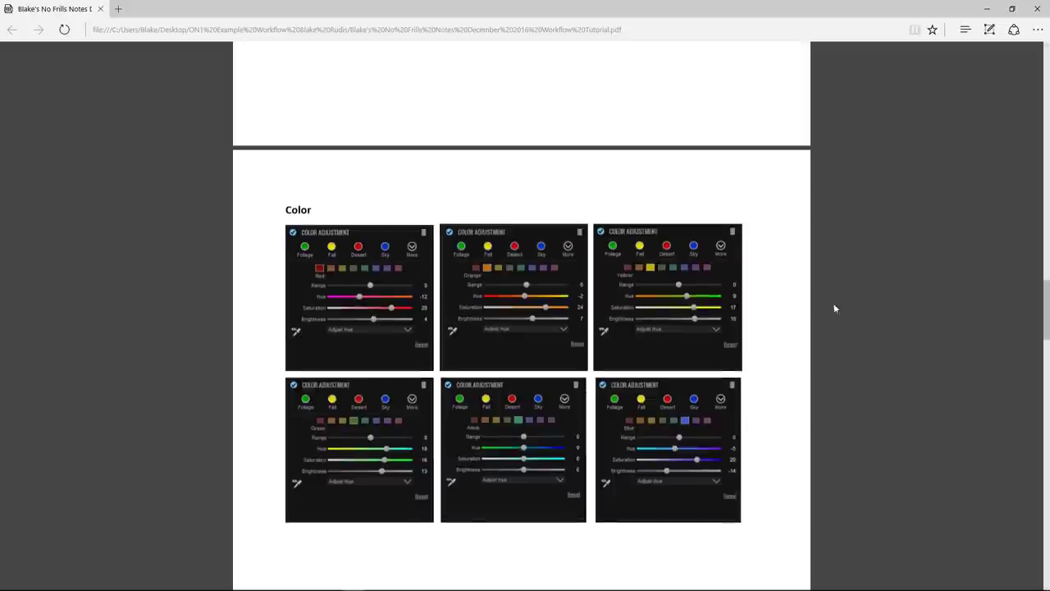
scroll(813, 353, down, 7)
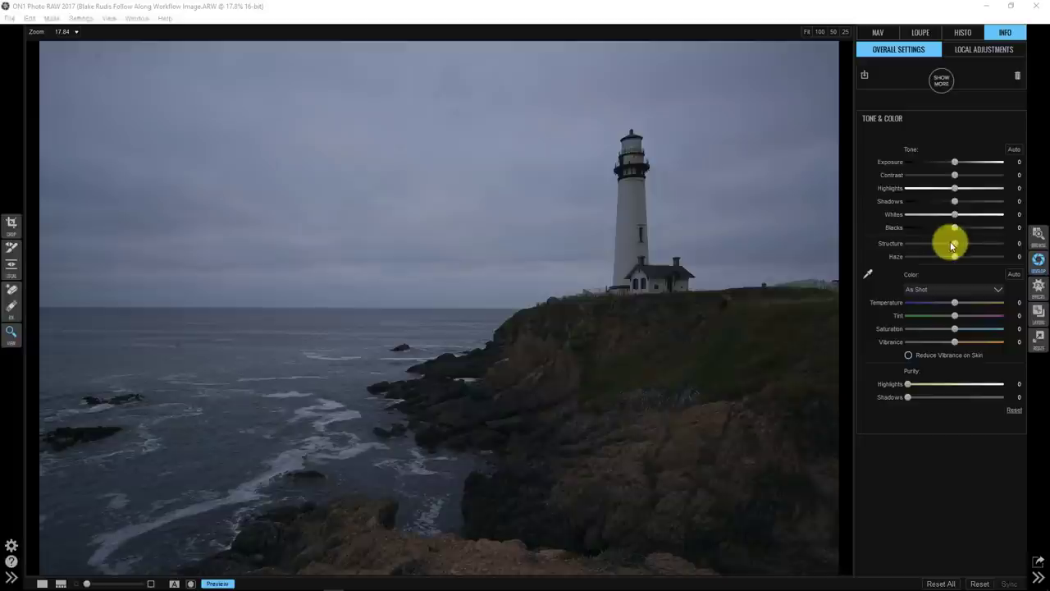
Push Structure to 100 and Haze to -100 to expose sky dust, then select the Fix brush
drag(955, 244, 1015, 244)
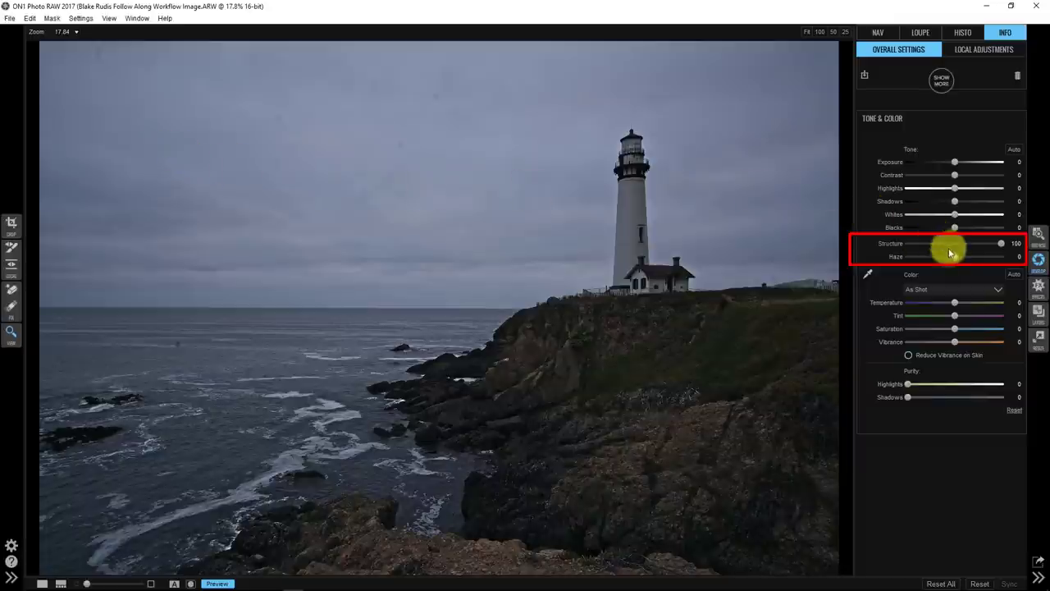
drag(954, 255, 901, 254)
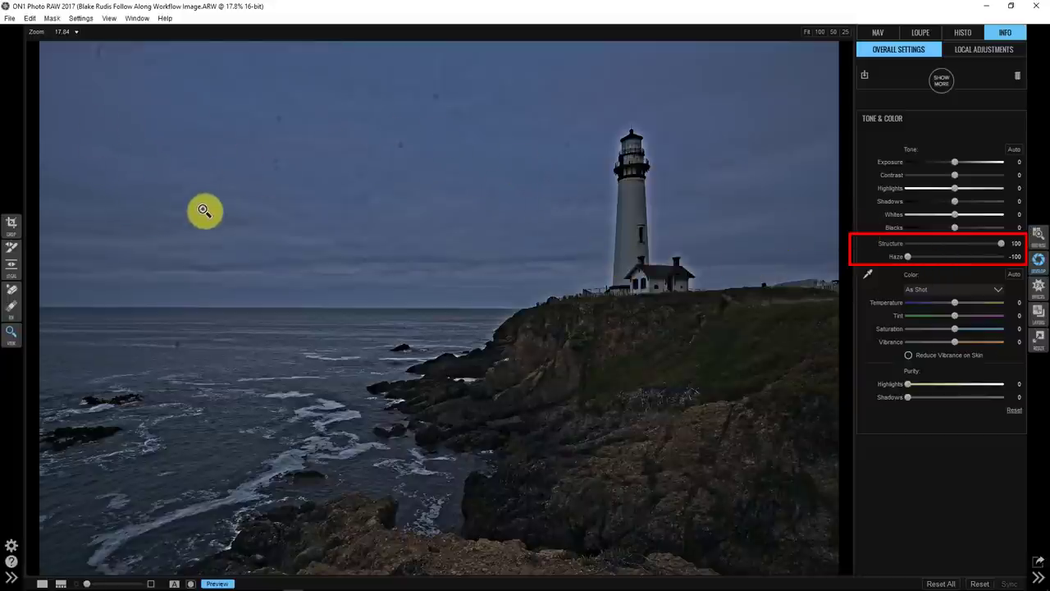
click(12, 306)
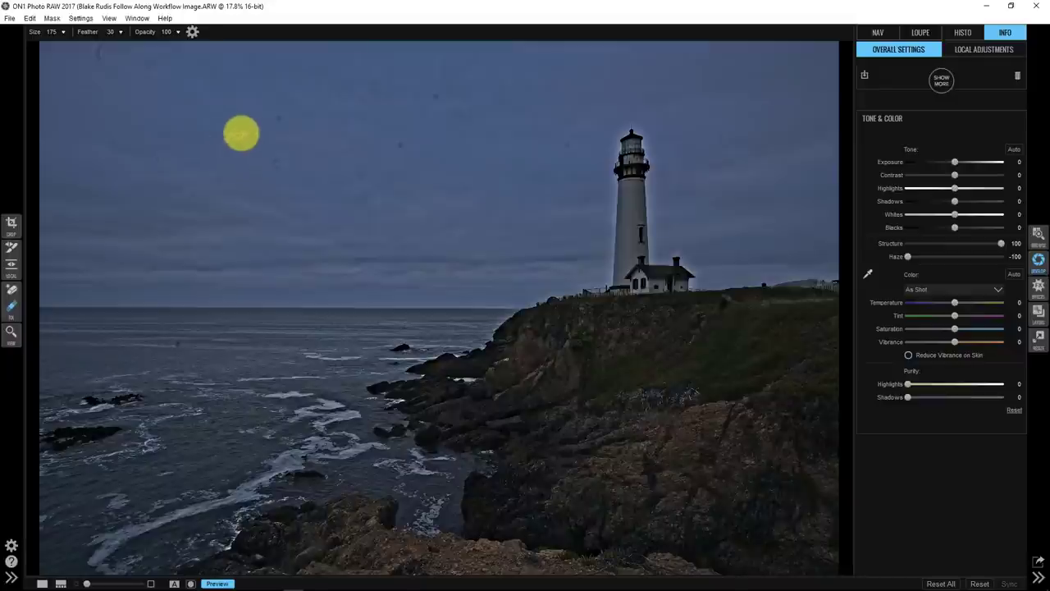
Heal the dust spots across the left and central sky with the Fix brush, enlarging it once
click(14, 306)
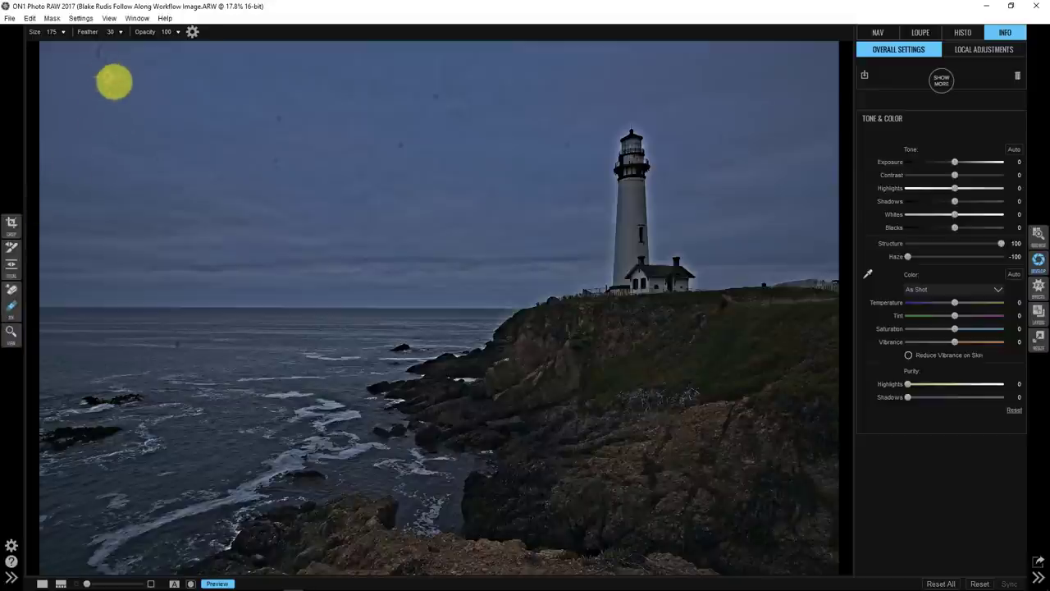
click(160, 99)
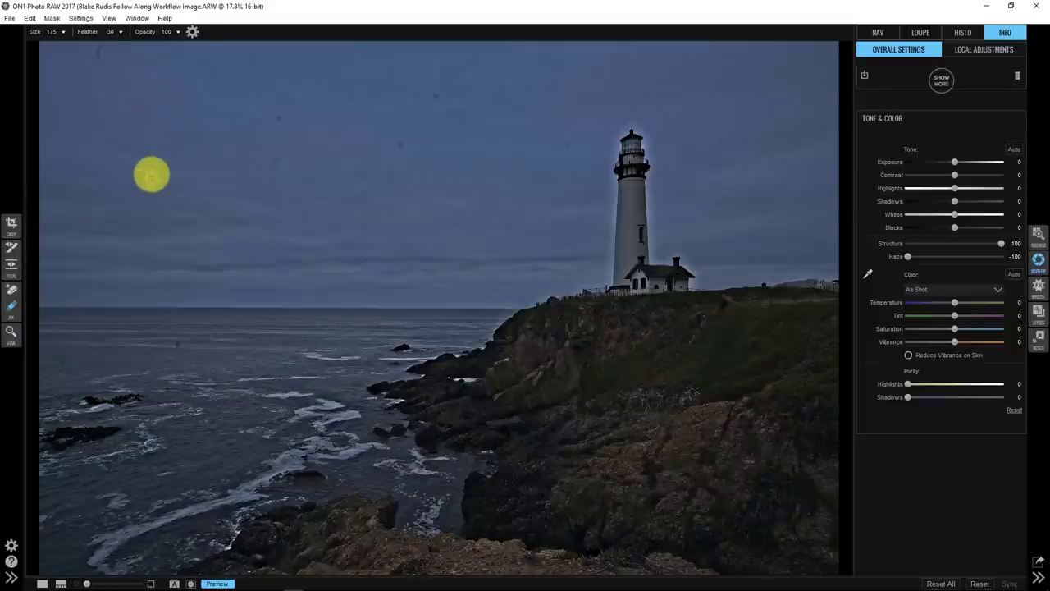
click(158, 156)
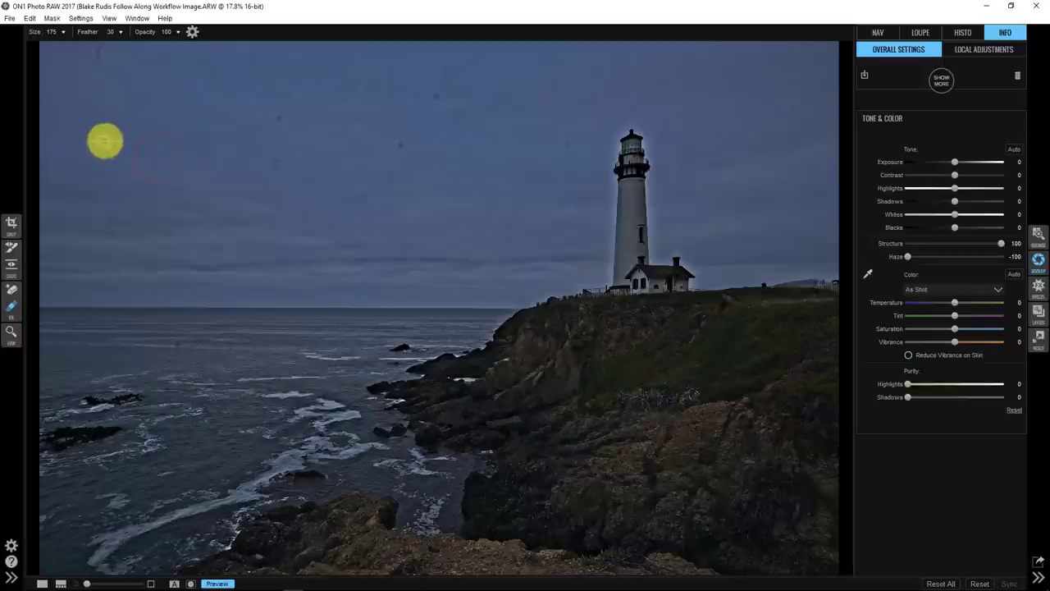
click(110, 143)
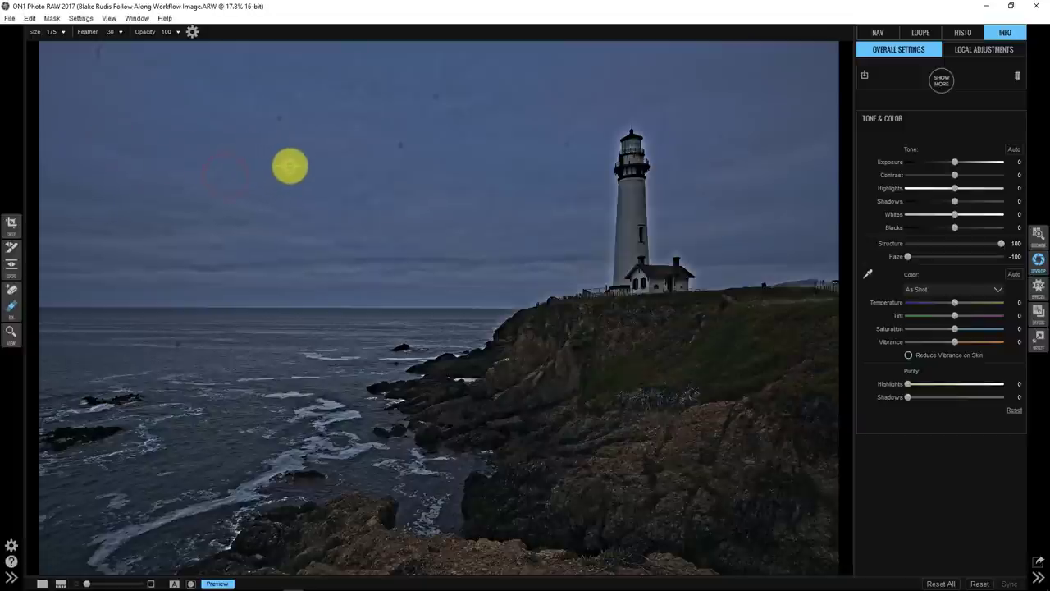
click(277, 168)
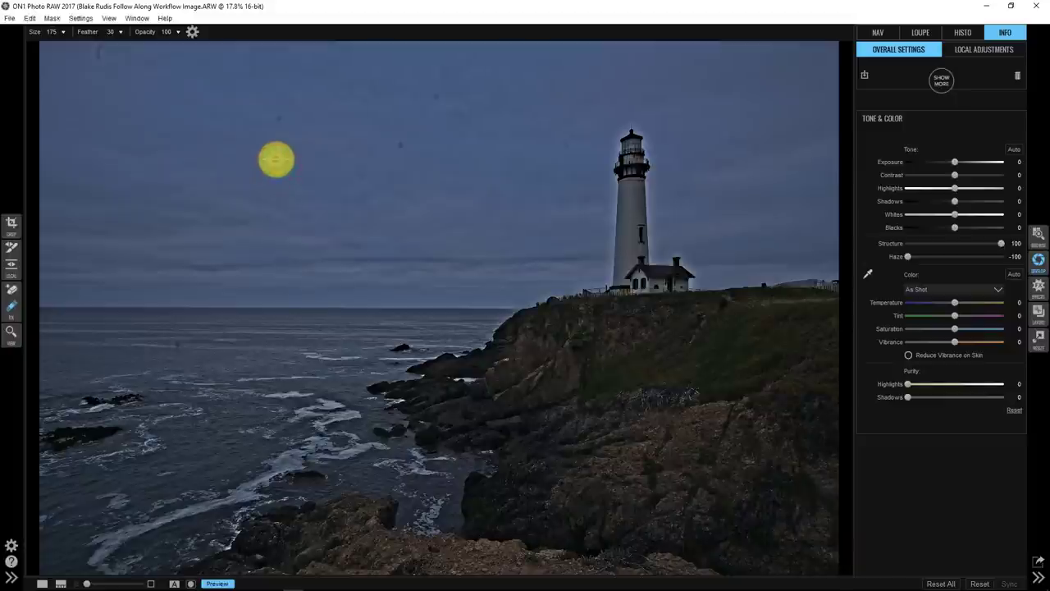
click(273, 162)
click(279, 114)
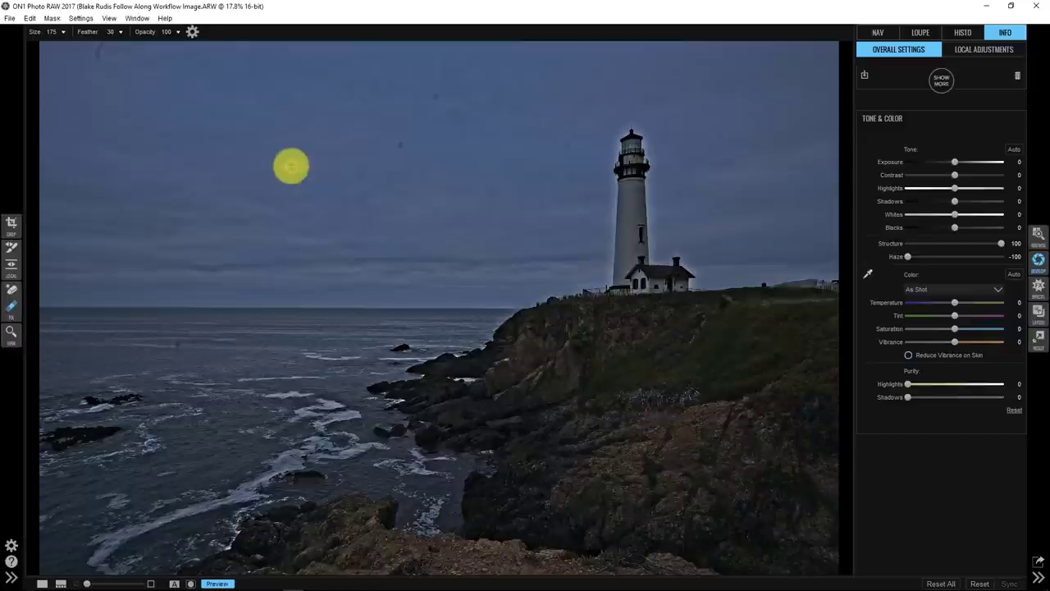
click(361, 176)
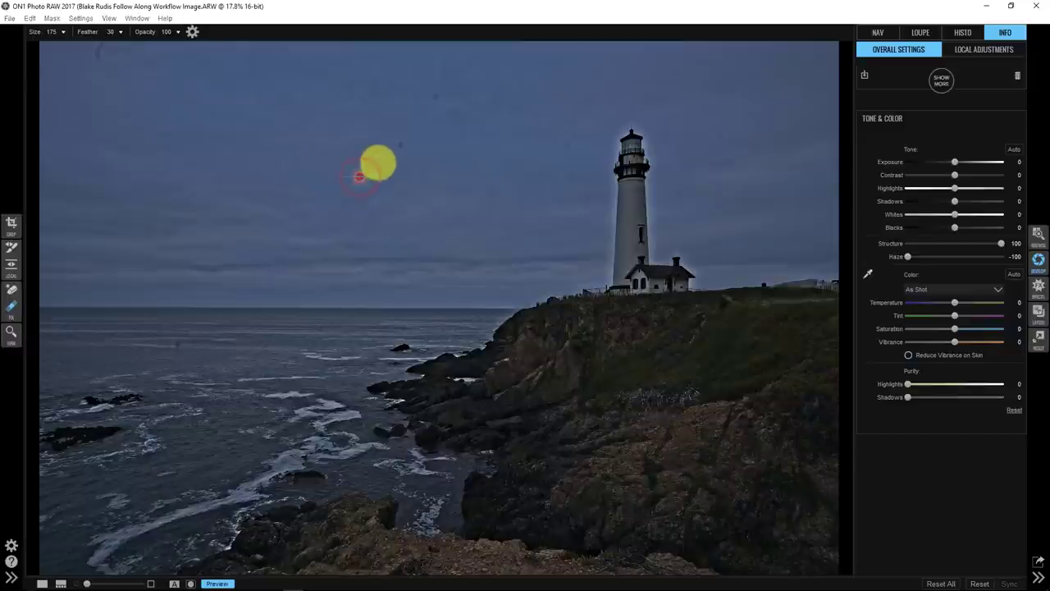
click(400, 145)
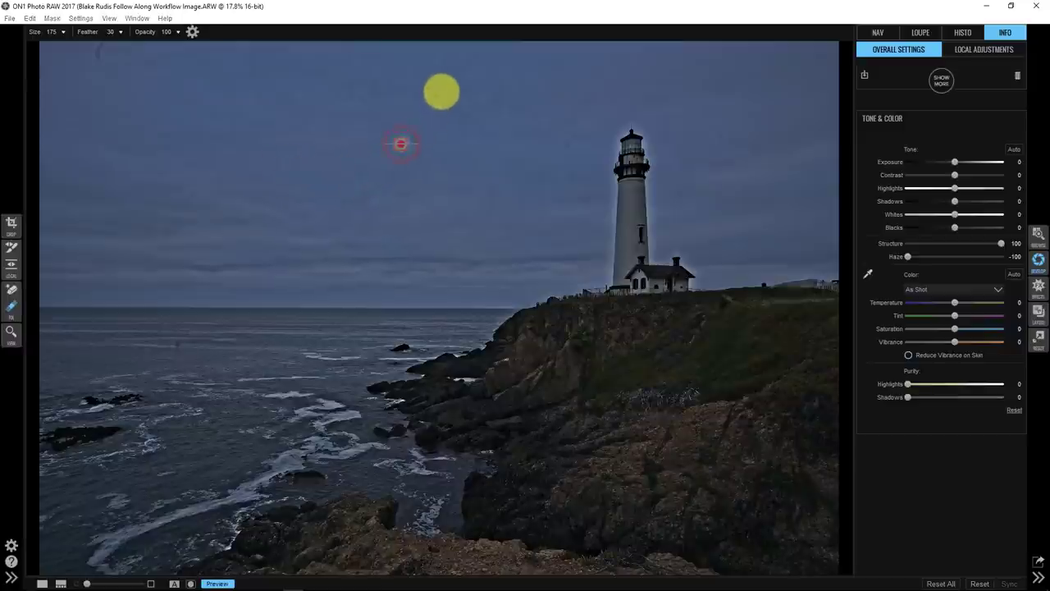
click(437, 97)
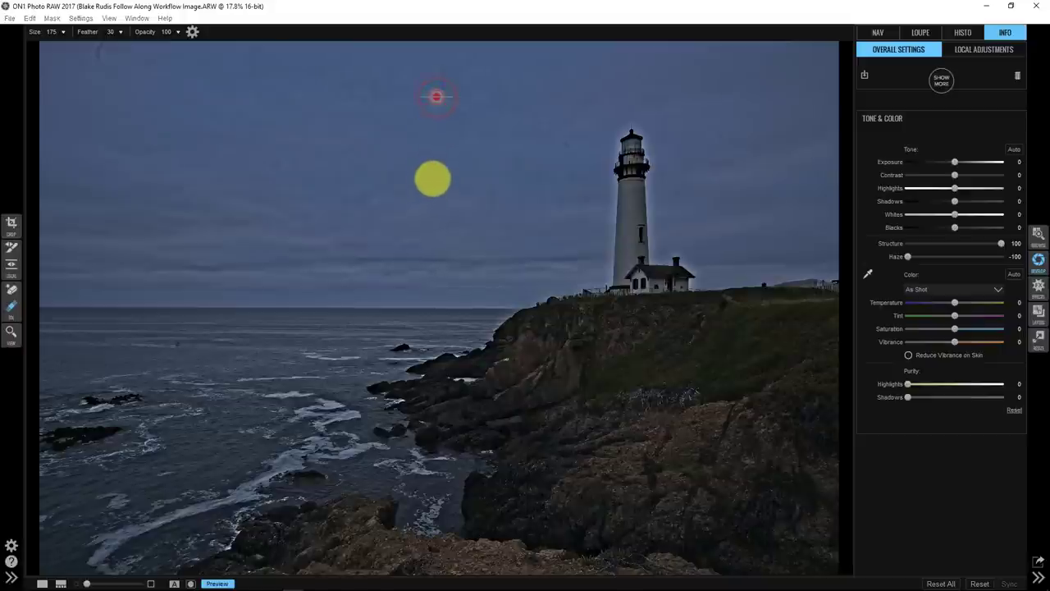
key(bracketright)
key(bracketright)
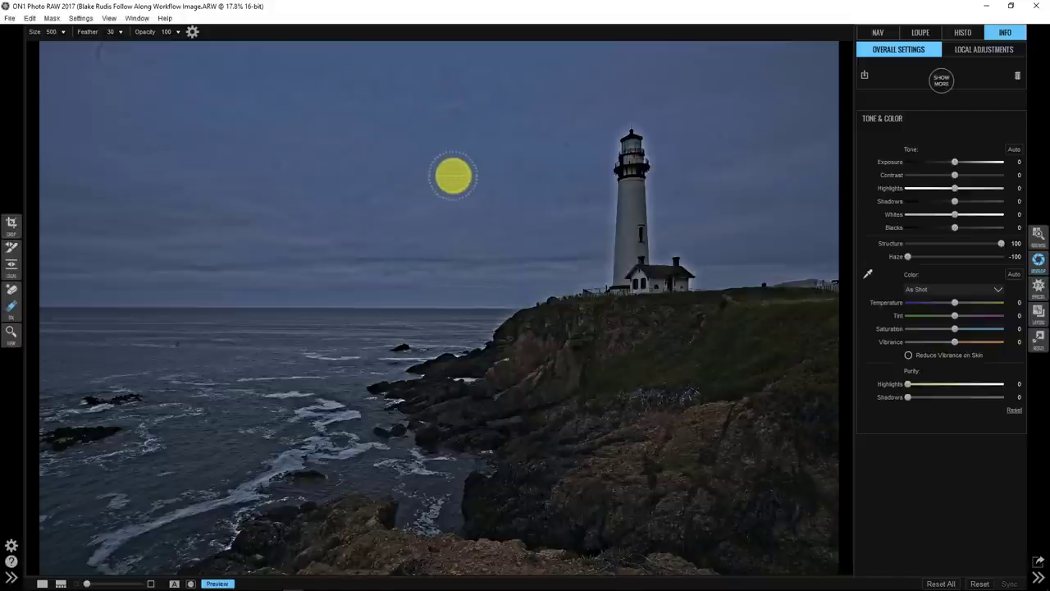
click(453, 172)
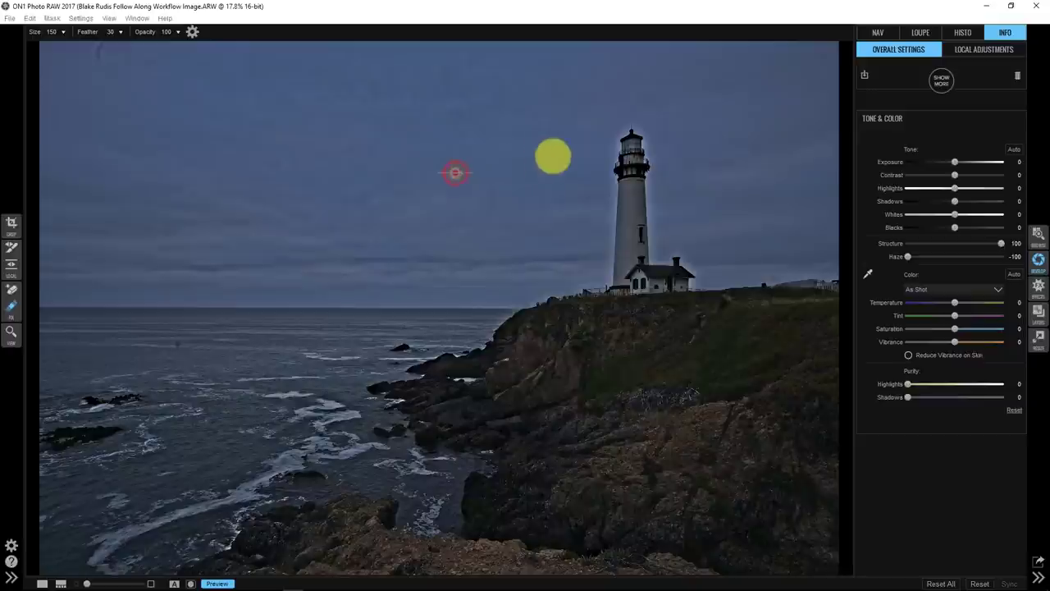
Heal the remaining spots beside the lighthouse, along the horizon and in the right sky at brush sizes 150–175
key(bracketleft)
click(565, 143)
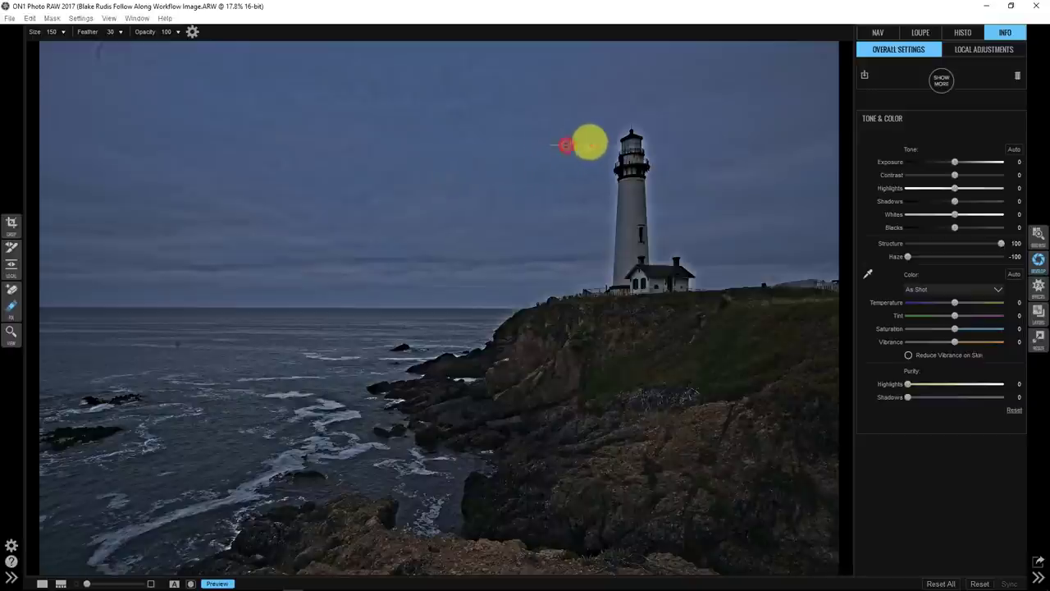
click(502, 292)
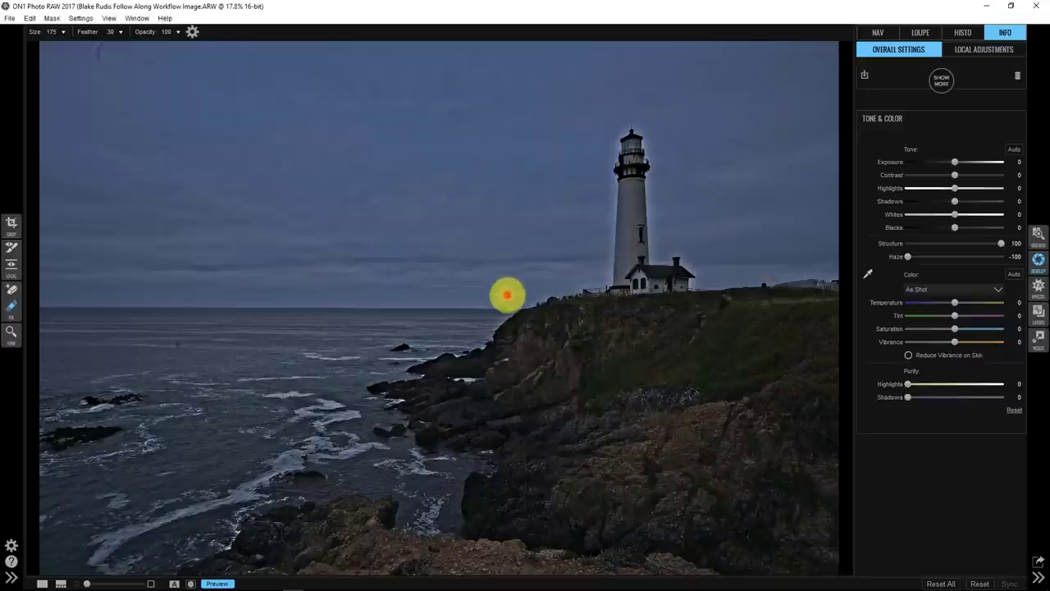
key(bracketright)
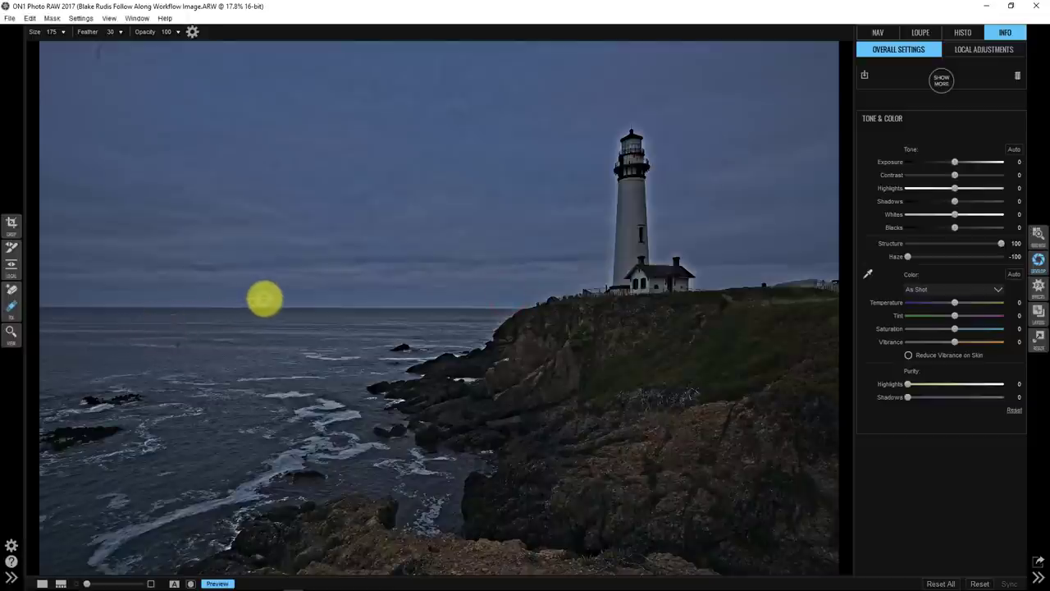
click(263, 300)
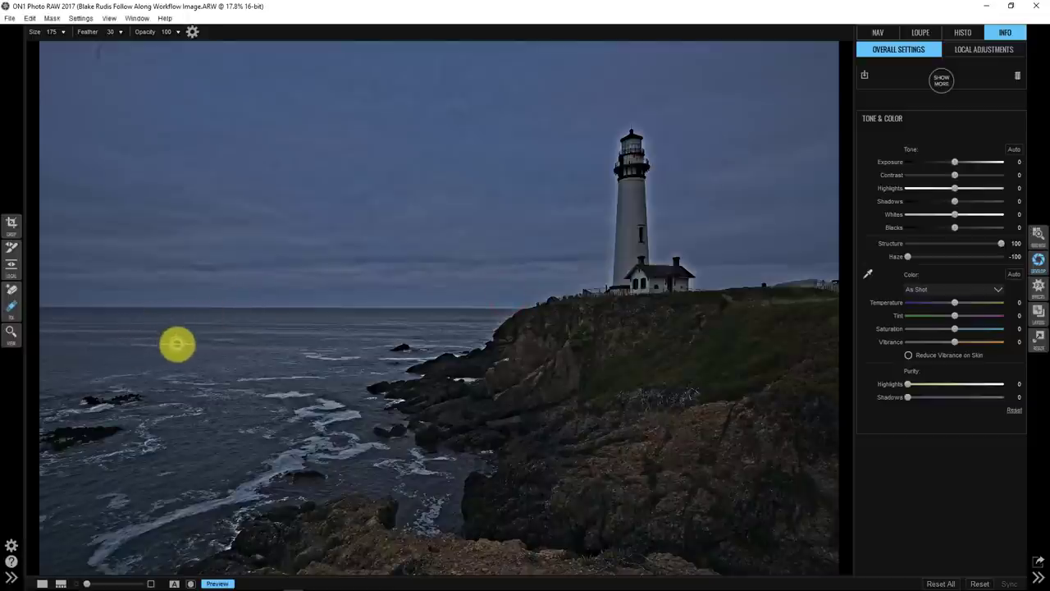
click(178, 344)
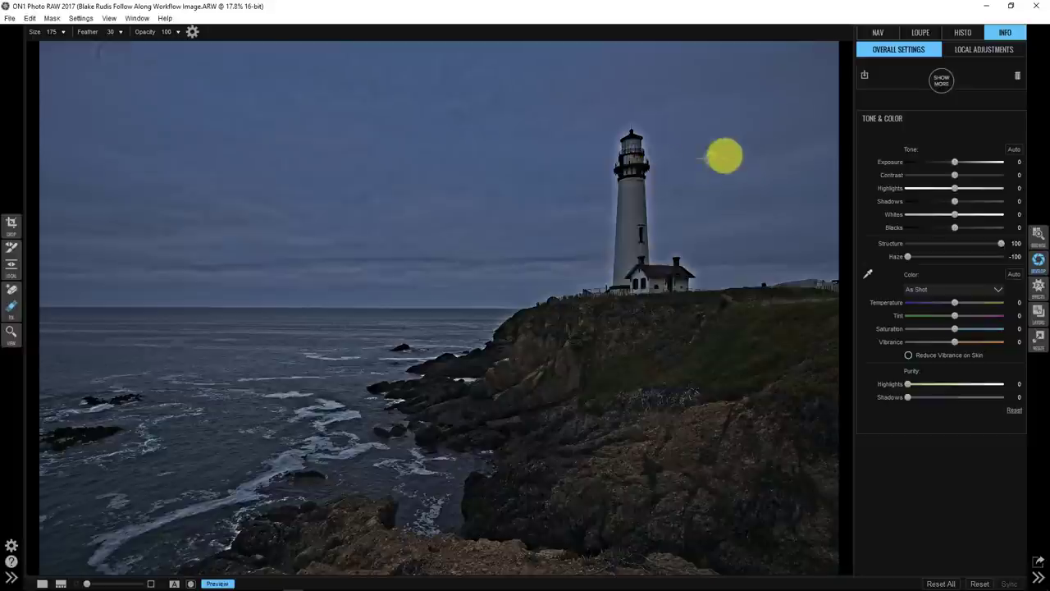
click(720, 135)
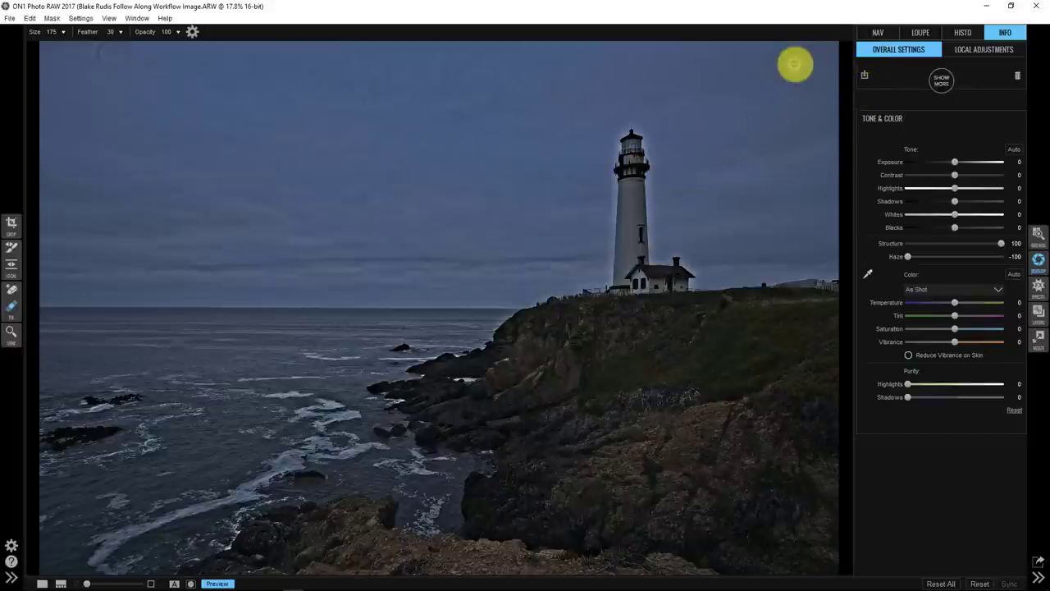
click(690, 144)
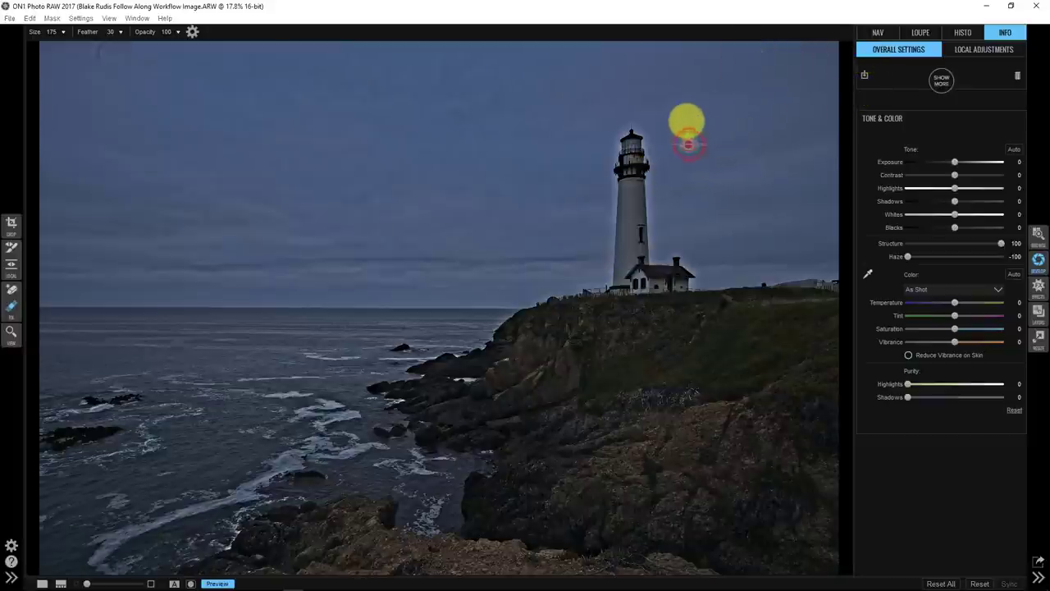
click(806, 99)
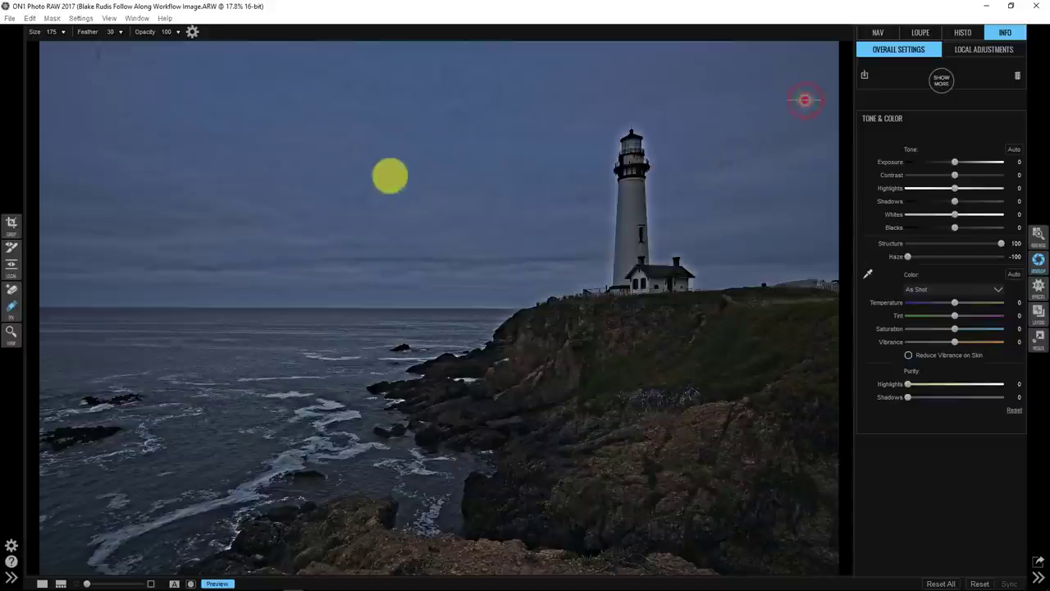
click(407, 228)
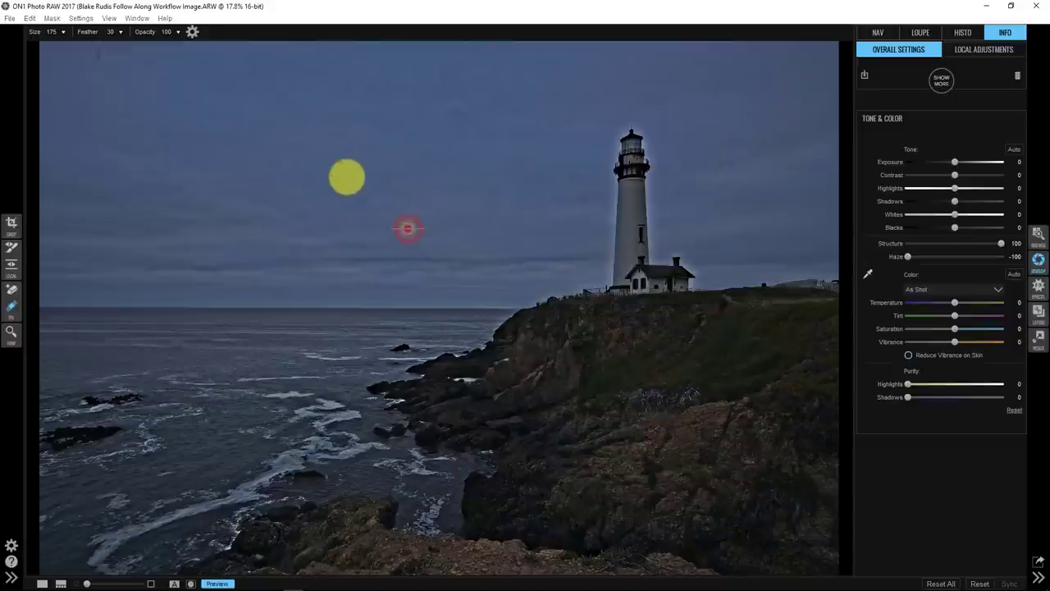
click(99, 51)
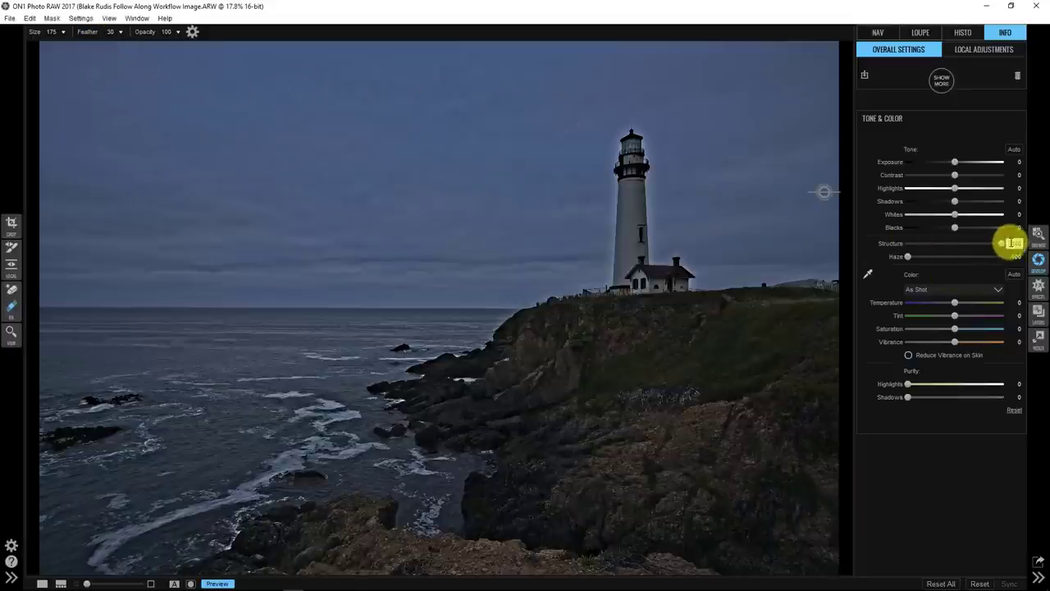
Return Structure and Haze to 0 so the spot-free sky looks natural again
double_click(1015, 244)
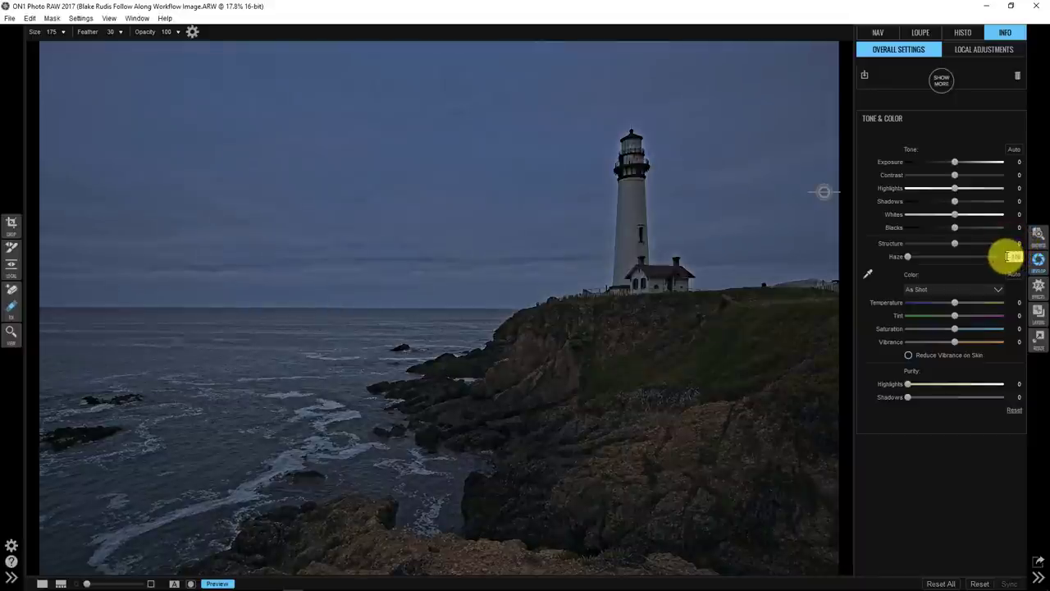
double_click(1015, 257)
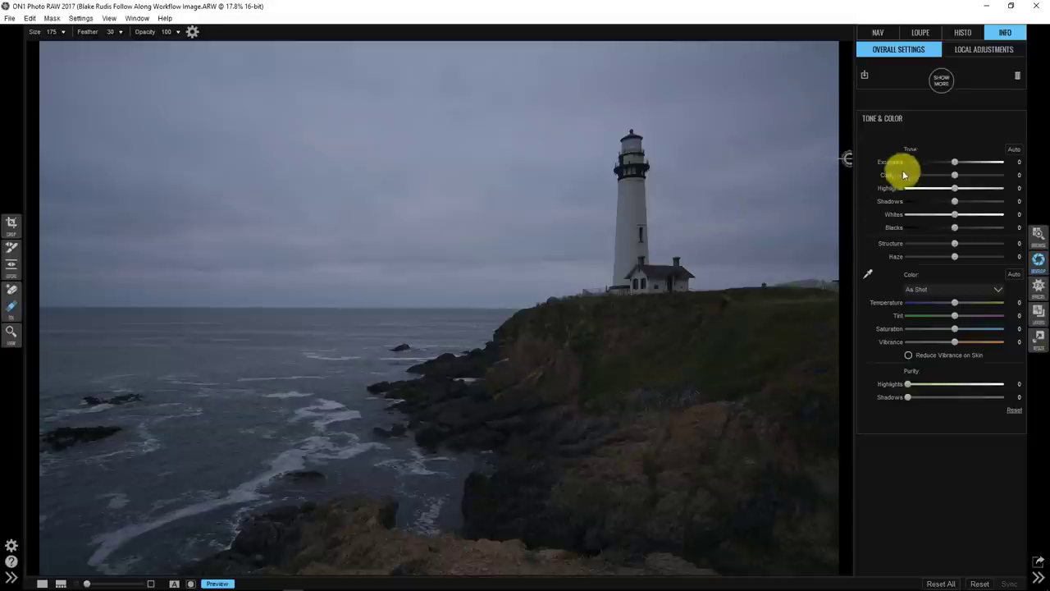
Raise Exposure to 1, pull Highlights down to -55 and lift Shadows to 44
drag(957, 164, 964, 161)
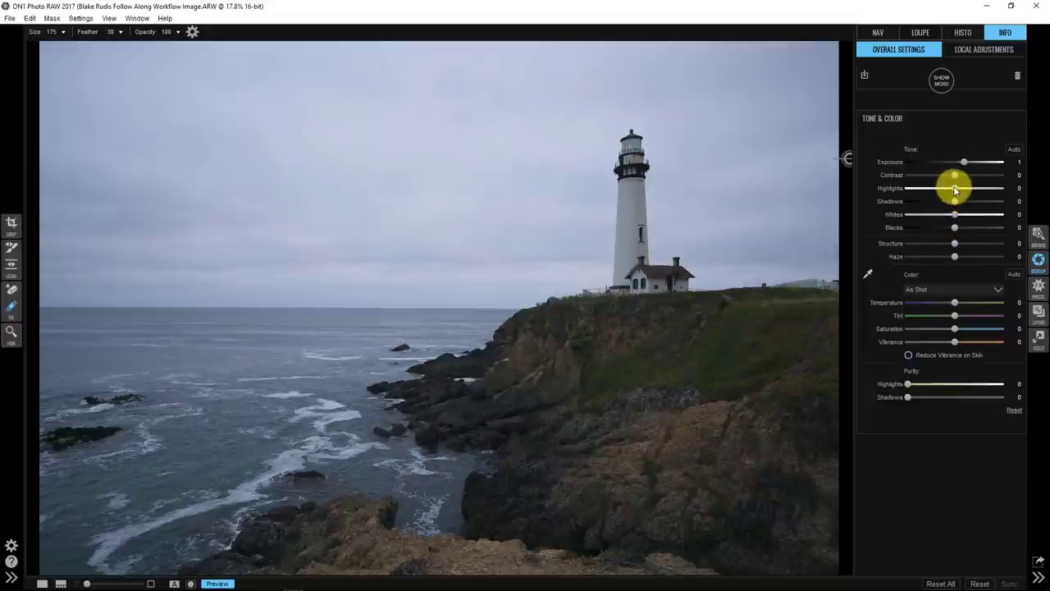
drag(955, 190, 981, 201)
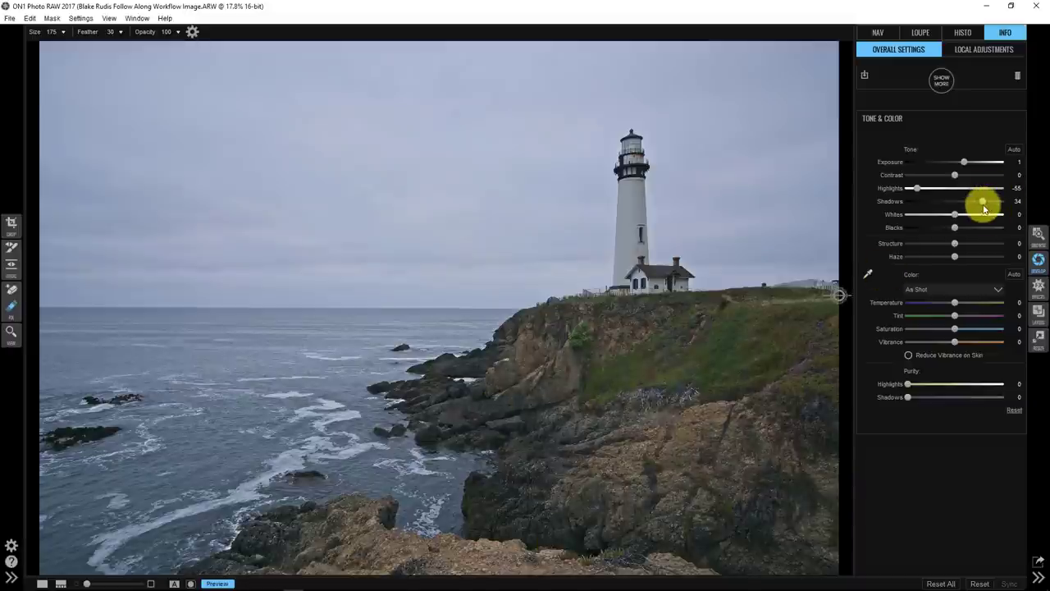
drag(985, 209, 988, 204)
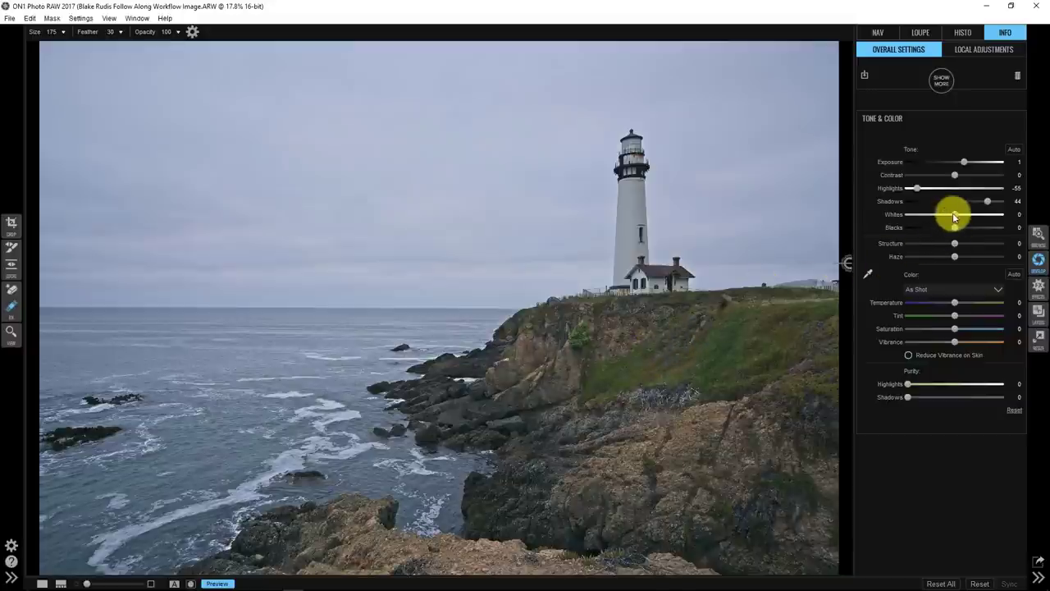
Set Whites to 9, Blacks to 6, Contrast to 26 and Structure to 15
mouse_move(954, 215)
mouse_down()
mouse_move(965, 216)
mouse_move(960, 246)
mouse_move(952, 227)
mouse_move(938, 227)
mouse_move(957, 234)
mouse_up()
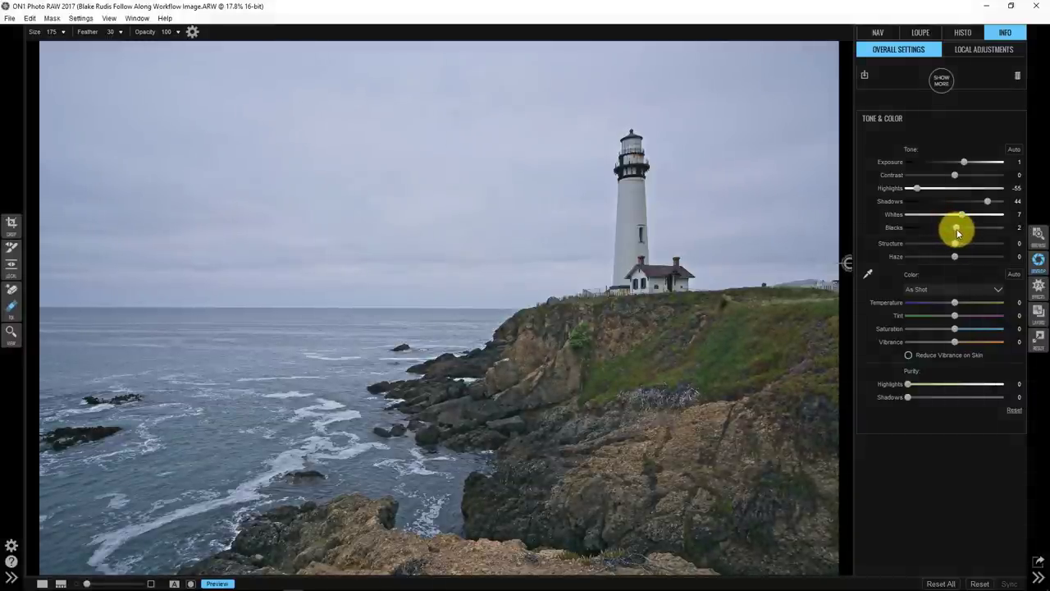
drag(957, 233, 961, 215)
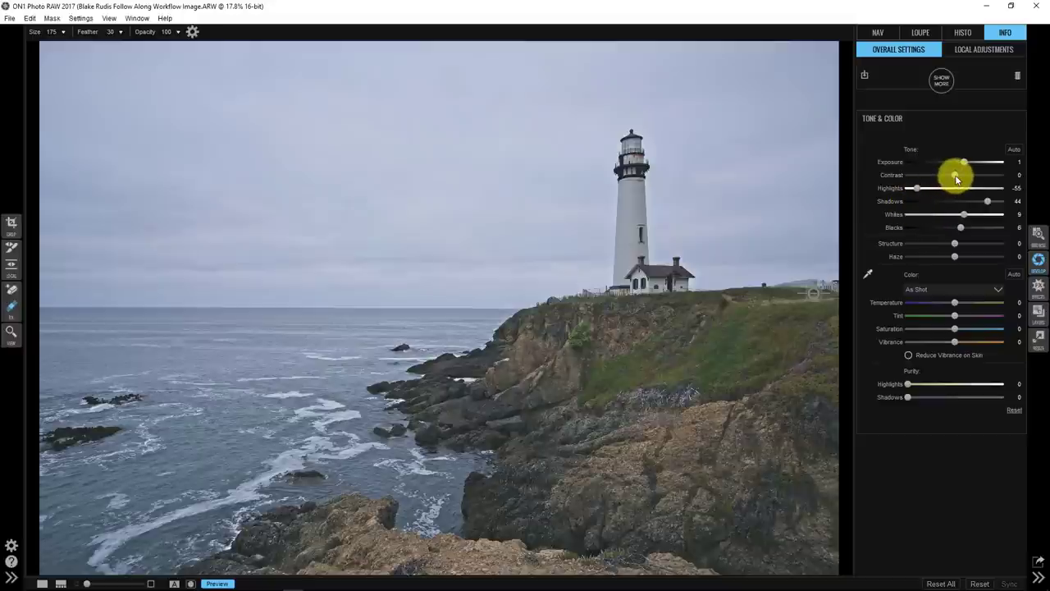
drag(956, 179, 978, 188)
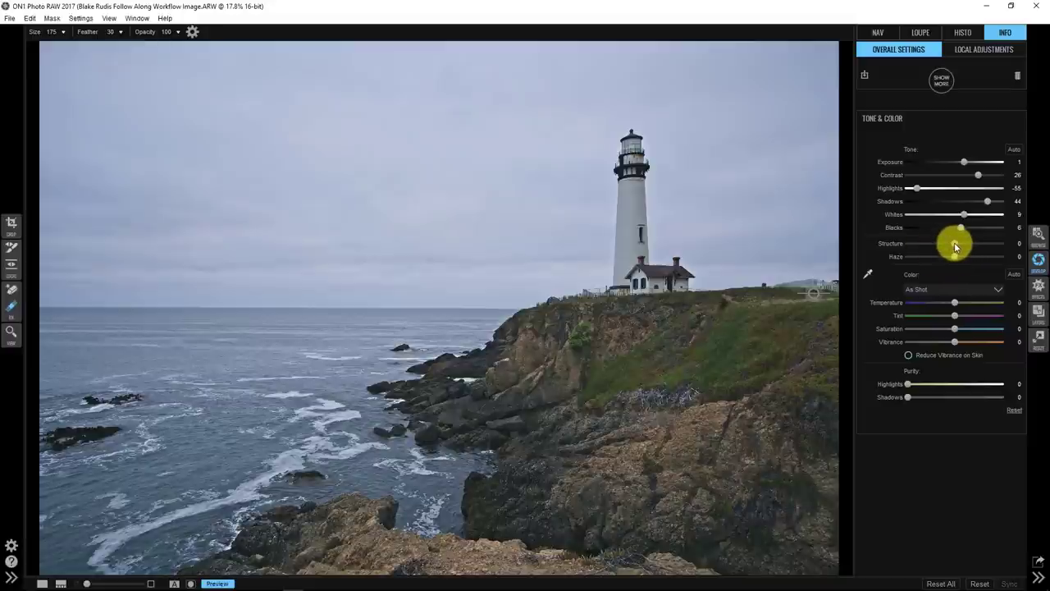
mouse_move(955, 243)
mouse_down()
mouse_move(939, 247)
mouse_move(959, 251)
mouse_up()
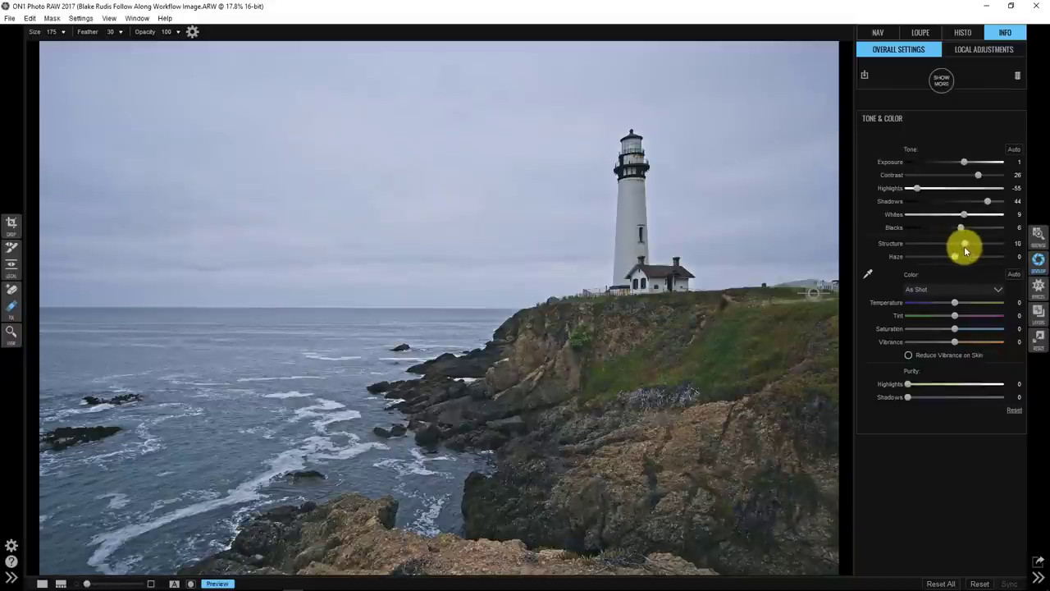
Set Structure to -4 and Haze to 11, briefly testing a stronger Haze value
mouse_move(961, 243)
mouse_down()
mouse_move(944, 243)
mouse_move(951, 249)
mouse_up()
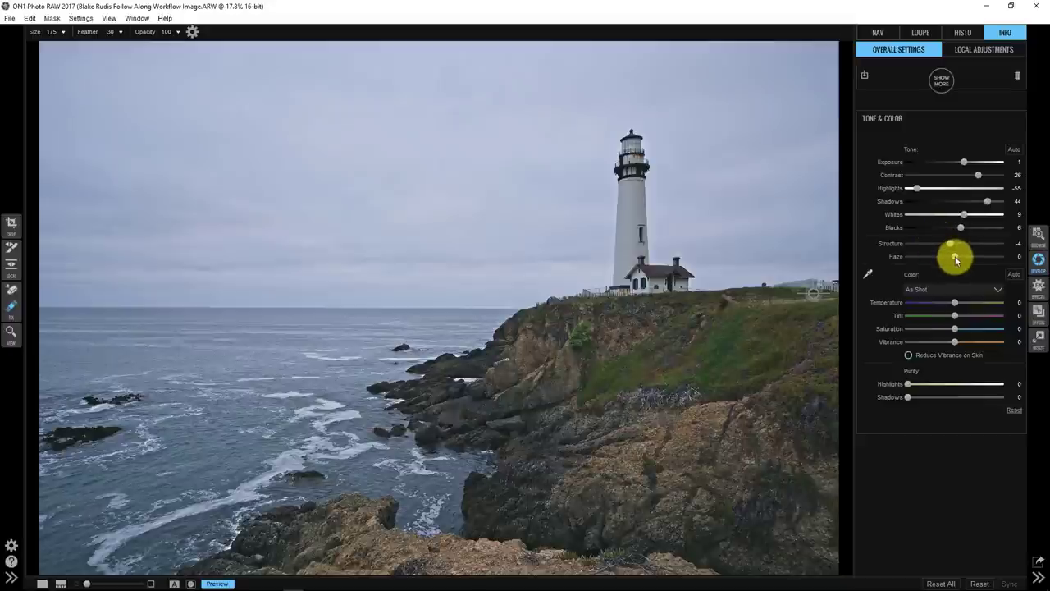
drag(956, 260, 965, 256)
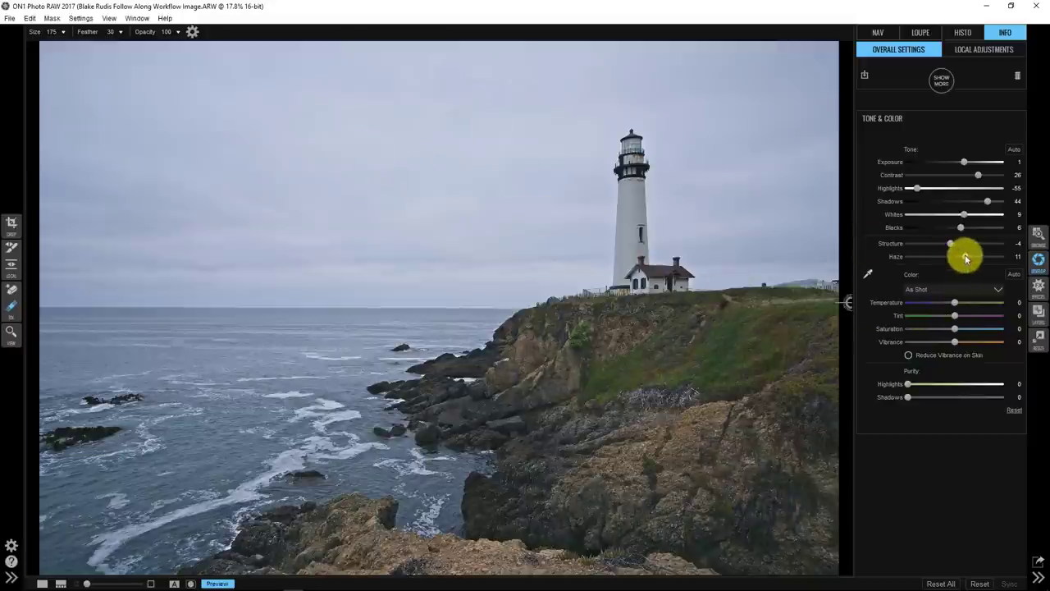
mouse_move(963, 256)
mouse_down()
mouse_move(922, 254)
mouse_move(967, 263)
mouse_up()
Warm the colour to Temperature 9 and Tint 16, and set Vibrance to 15
click(955, 303)
drag(963, 303, 964, 326)
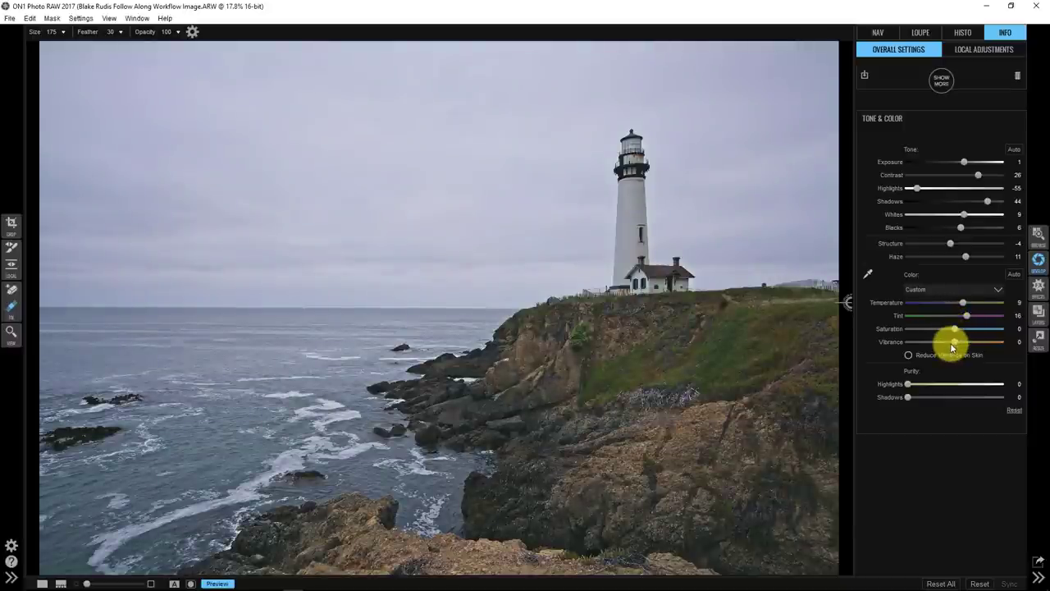
drag(976, 328, 1001, 333)
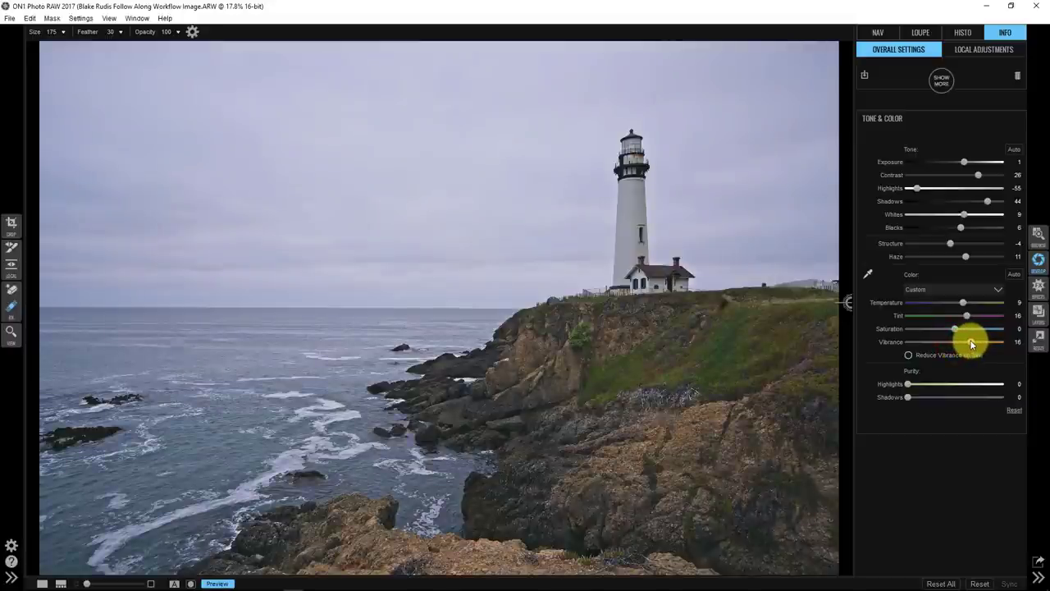
drag(972, 343, 970, 341)
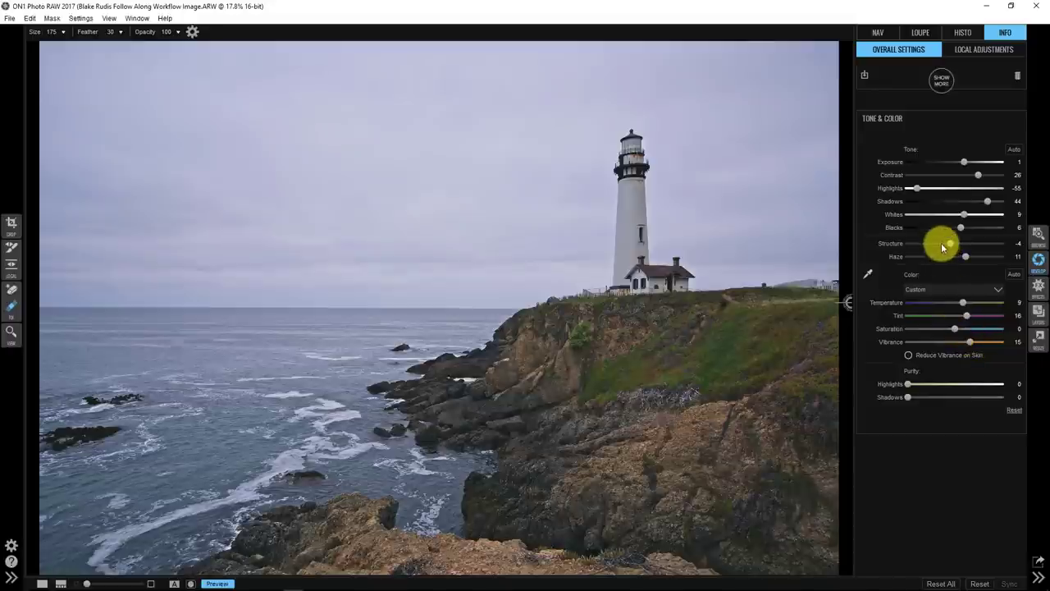
Add a Color Adjustment filter with reds at Hue -13, Saturation 26 and Brightness 4
click(899, 121)
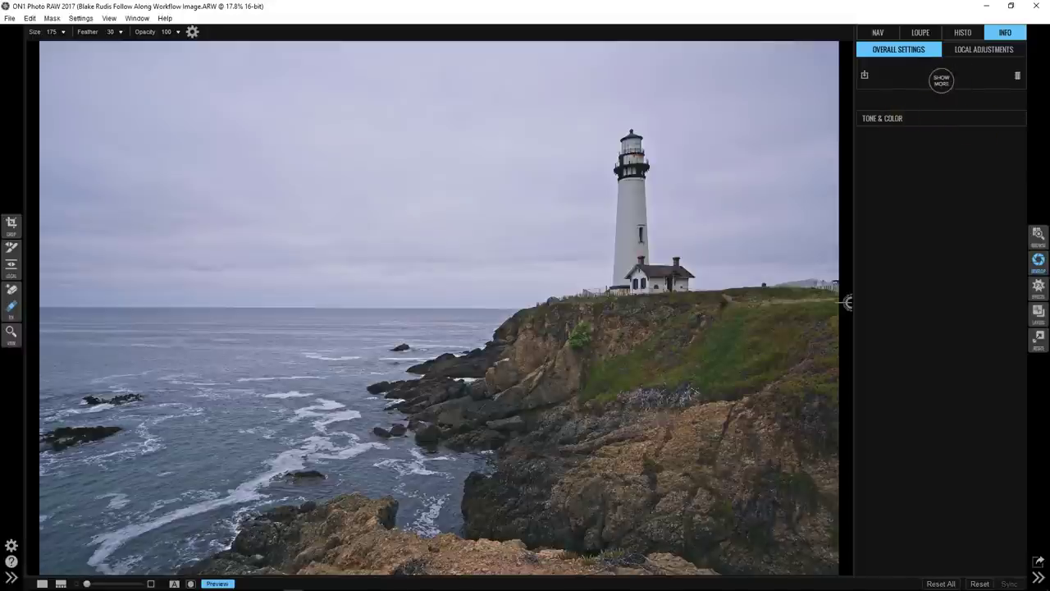
click(942, 79)
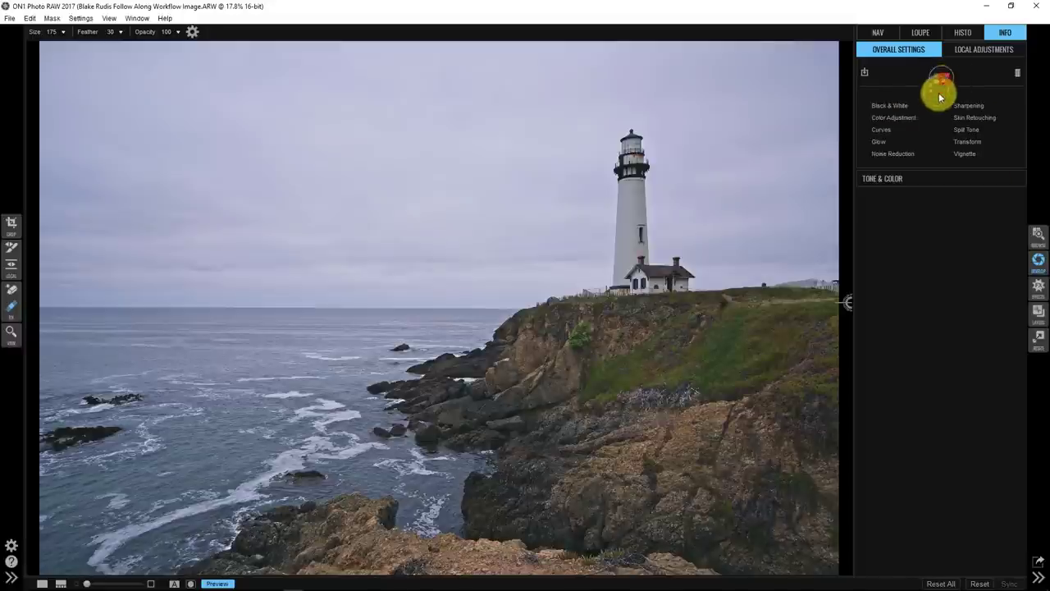
click(892, 121)
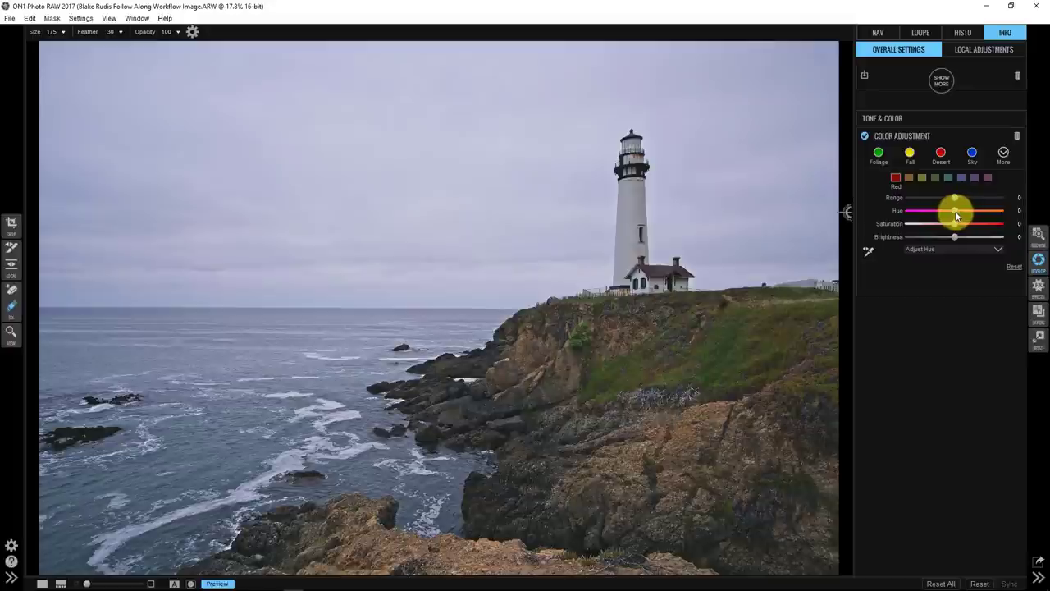
drag(952, 211, 1007, 225)
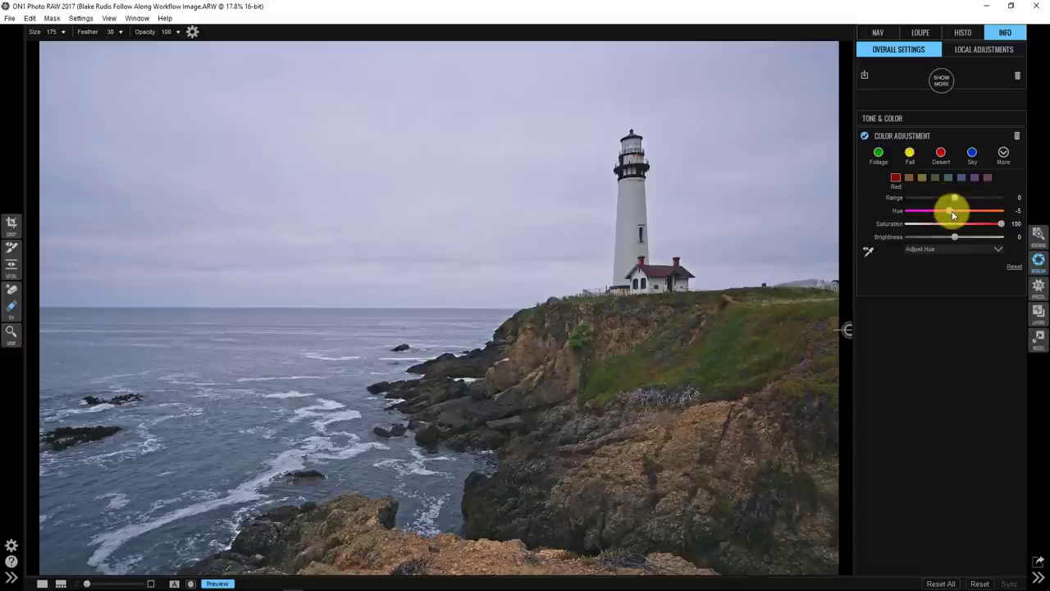
drag(953, 215, 980, 226)
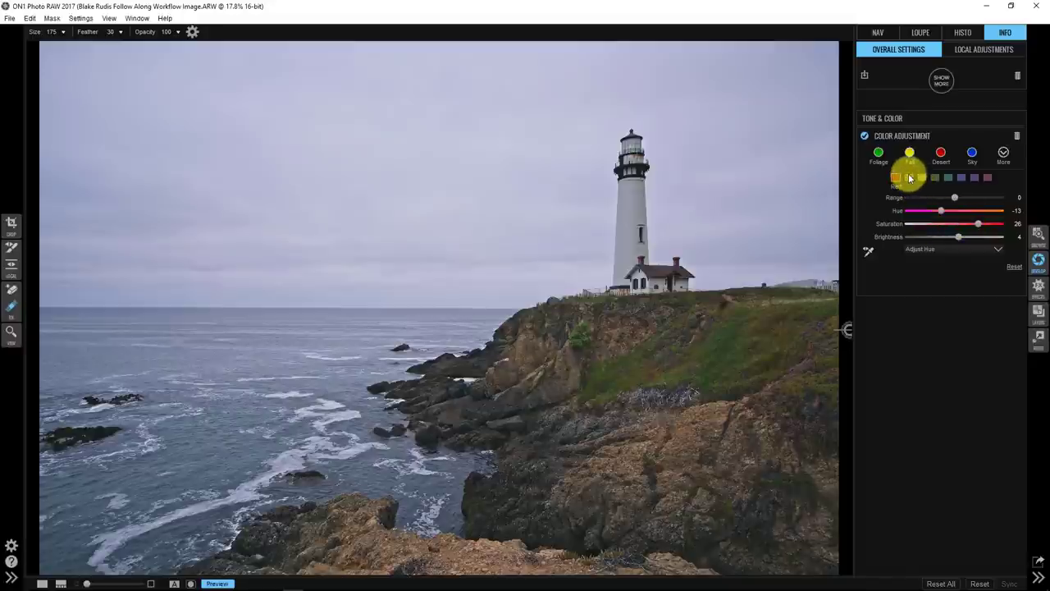
Boost the orange saturation and nudge the orange hue in Color Adjustment
click(910, 177)
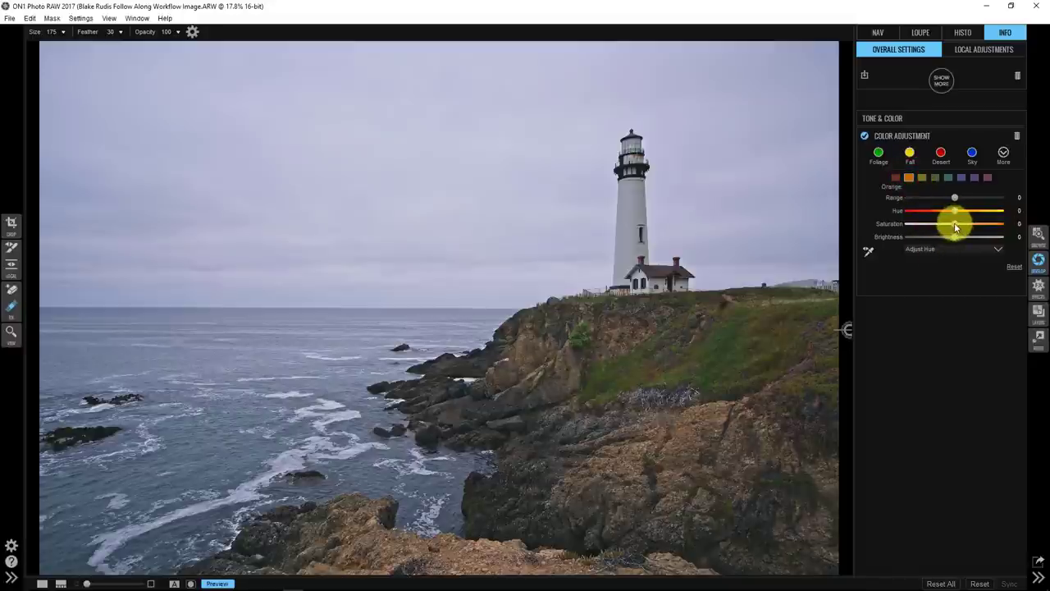
drag(956, 227, 1031, 225)
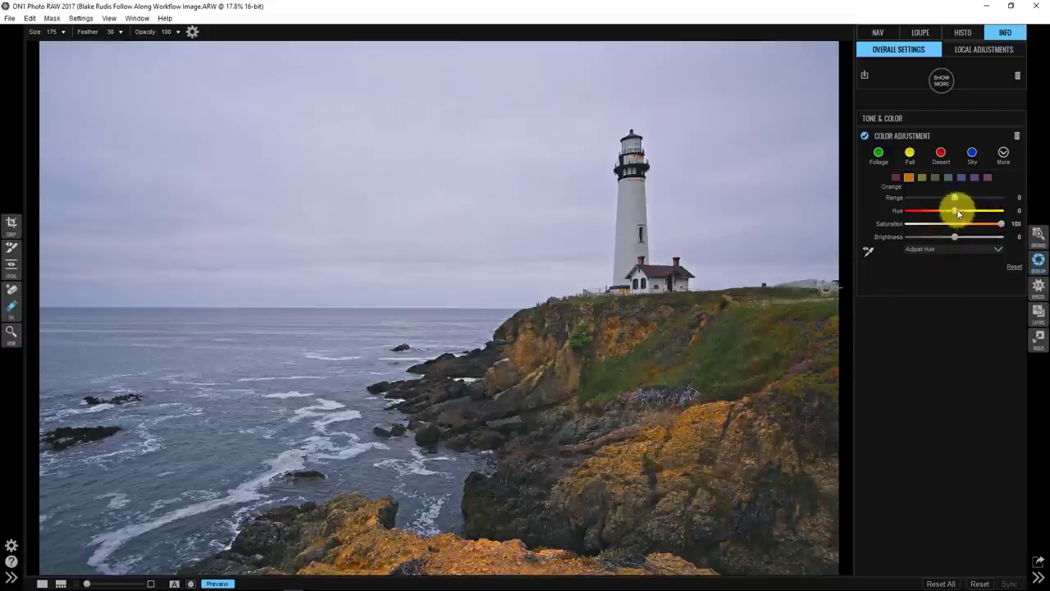
drag(955, 213, 978, 228)
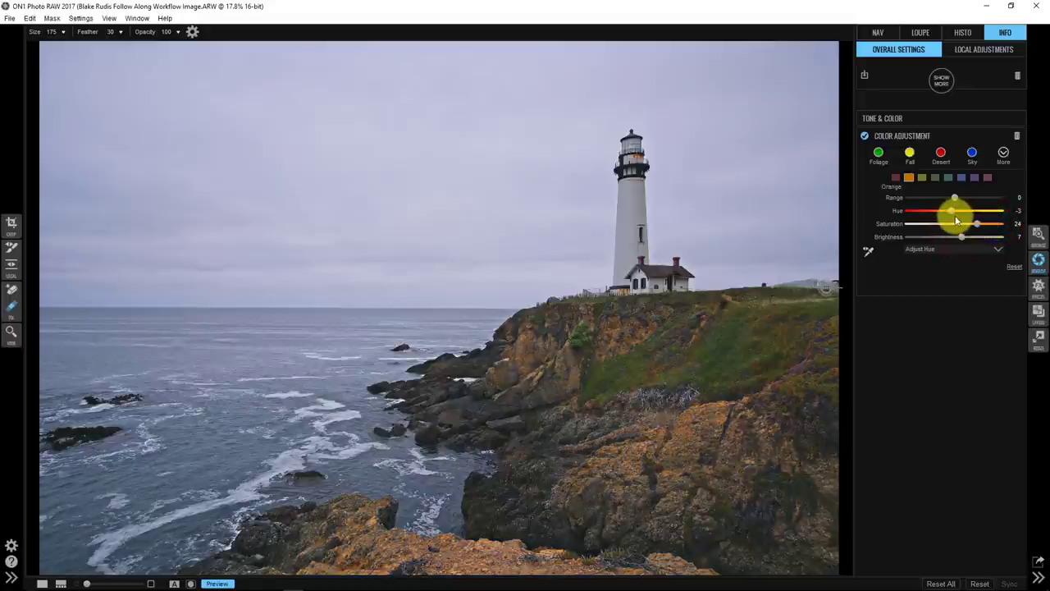
Set the yellows to Hue 8, Saturation 17 and Brightness 18
click(922, 178)
drag(955, 220, 1042, 215)
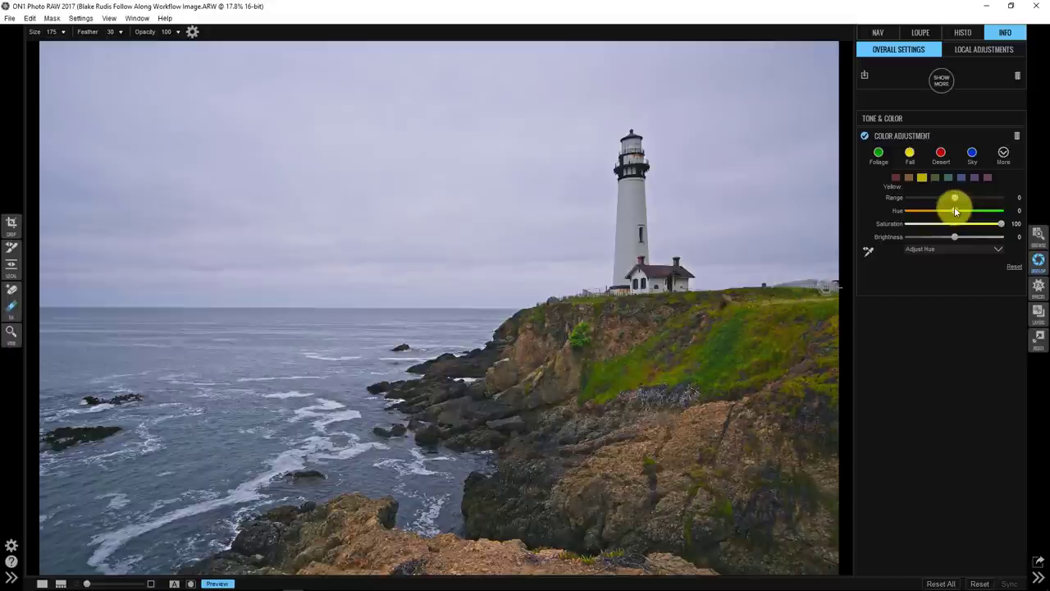
drag(955, 211, 973, 237)
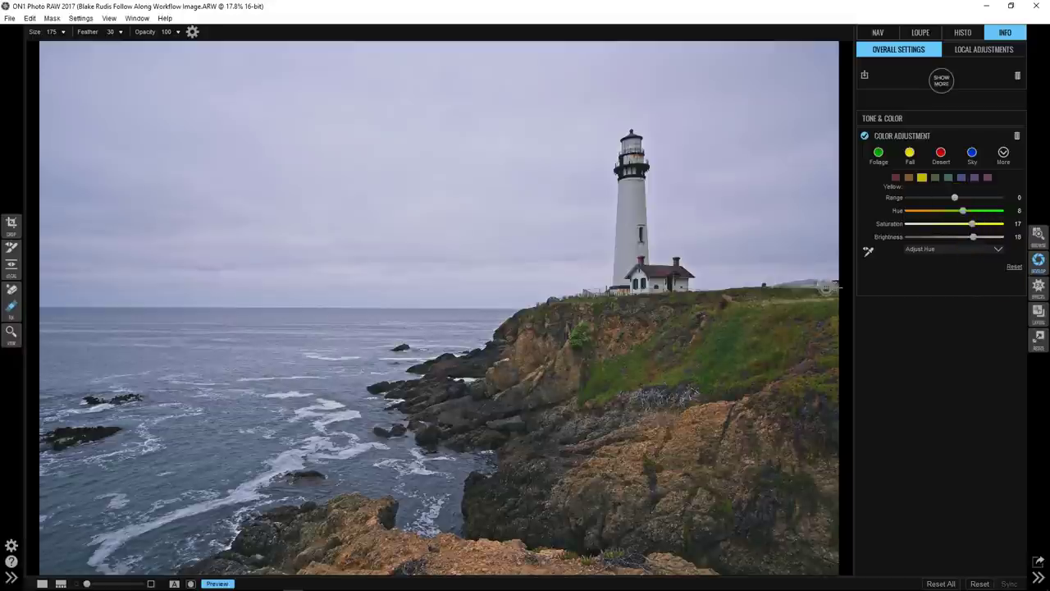
Set the Green swatch to Hue 17, Saturation 18 and Brightness 16 to enrich the cliff grass
click(935, 178)
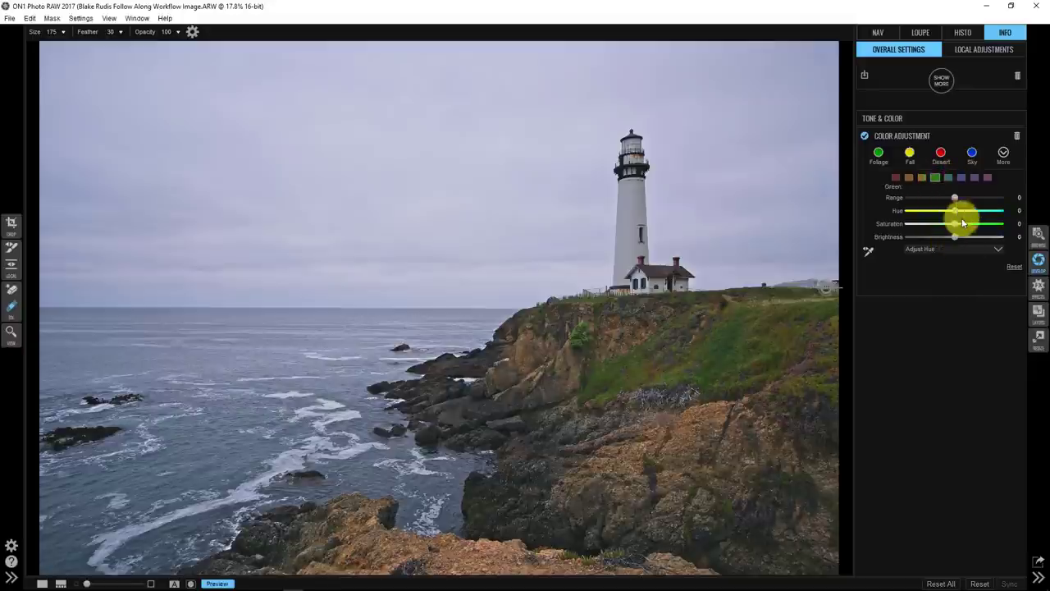
drag(957, 224, 1020, 222)
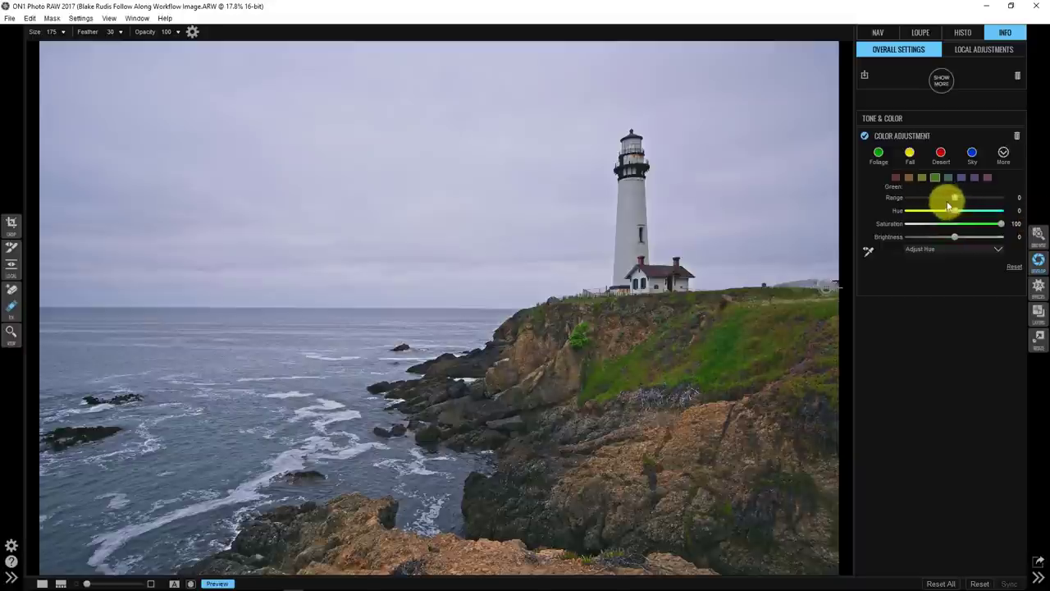
mouse_move(954, 197)
mouse_down()
mouse_move(924, 200)
mouse_move(1026, 194)
mouse_move(939, 204)
mouse_move(1003, 197)
mouse_move(956, 205)
mouse_move(1002, 208)
mouse_move(955, 208)
mouse_move(994, 209)
mouse_move(954, 204)
mouse_move(958, 217)
mouse_move(952, 197)
mouse_up()
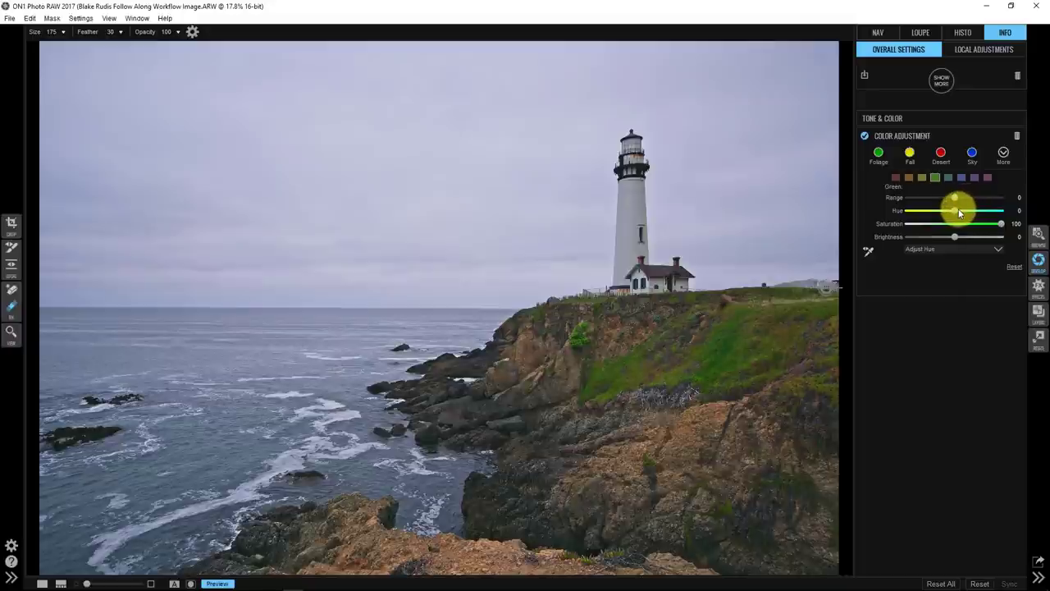
mouse_move(974, 210)
mouse_down()
mouse_move(959, 211)
mouse_move(973, 217)
mouse_move(966, 236)
mouse_move(987, 226)
mouse_move(973, 224)
mouse_up()
Ease the Aqua saturation, then set Blue to Hue -6, Saturation 20 and Brightness -14
click(949, 178)
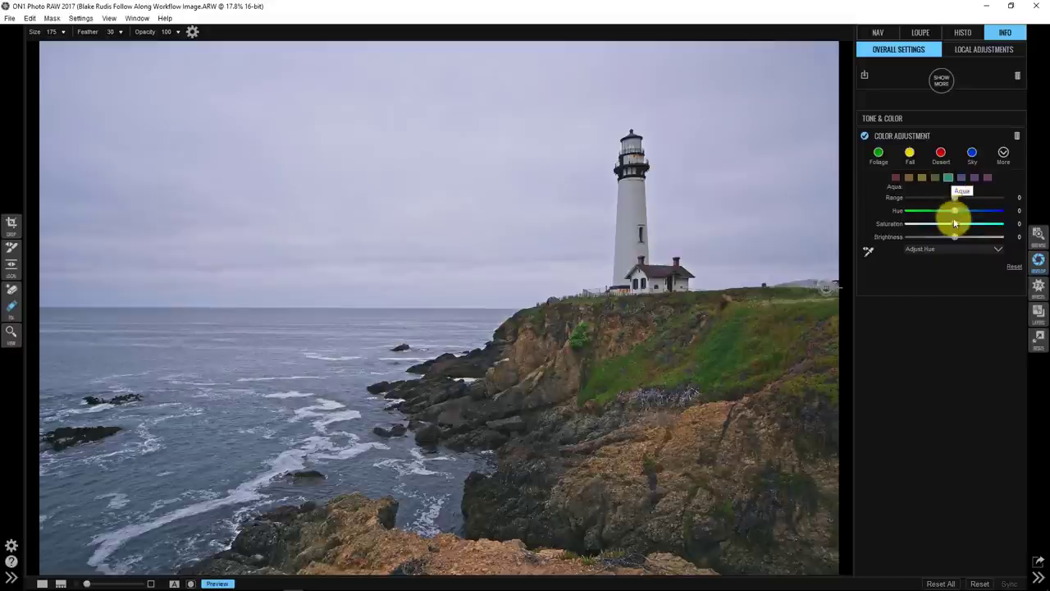
drag(956, 225, 1035, 227)
click(961, 177)
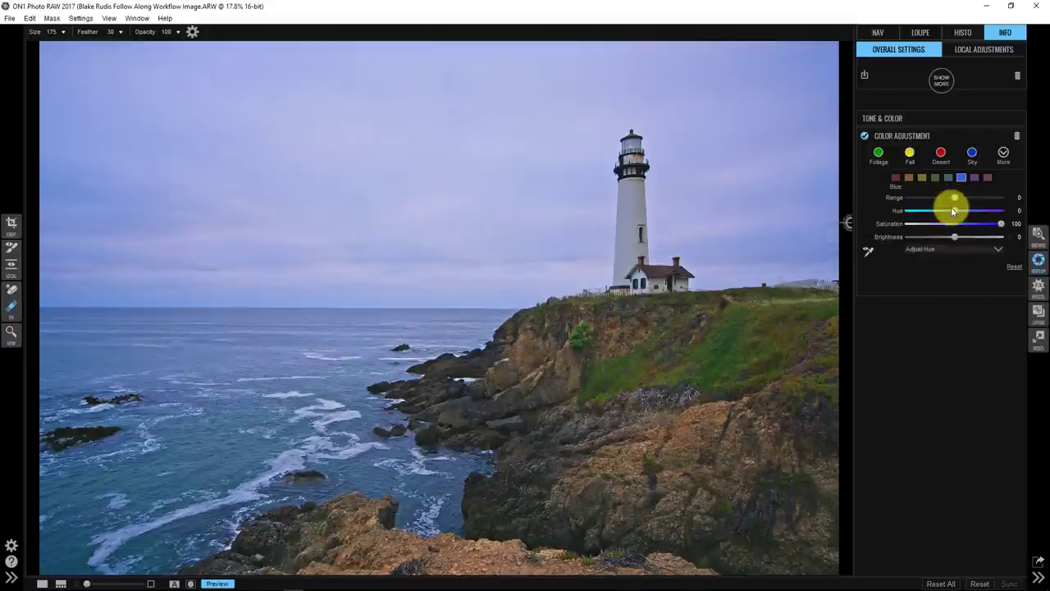
drag(956, 213, 939, 236)
drag(1001, 223, 970, 230)
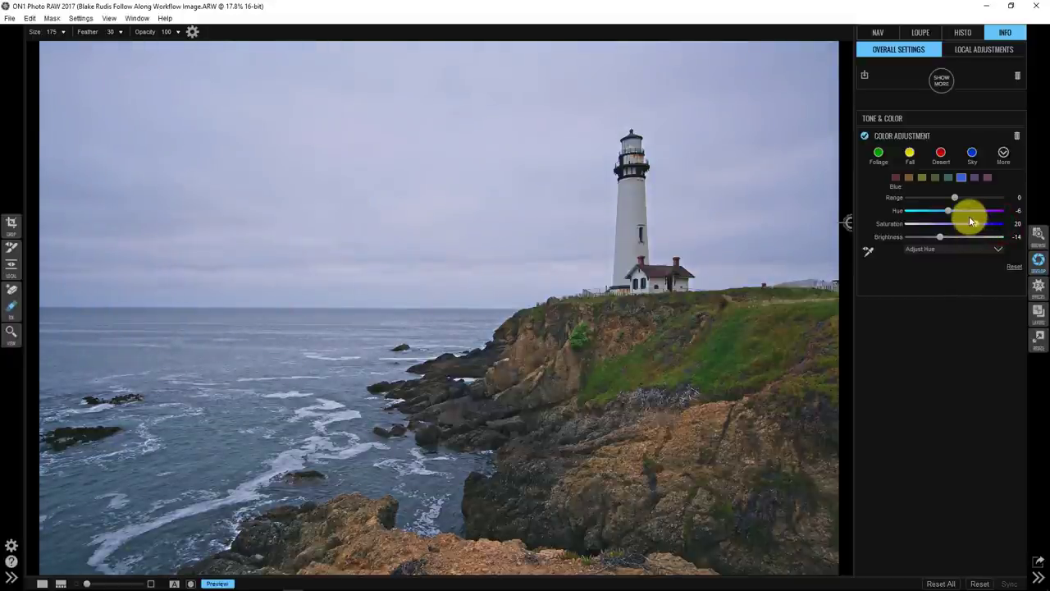
In Tone & Color, set Purity to Highlights 14 and Shadows 24
click(910, 137)
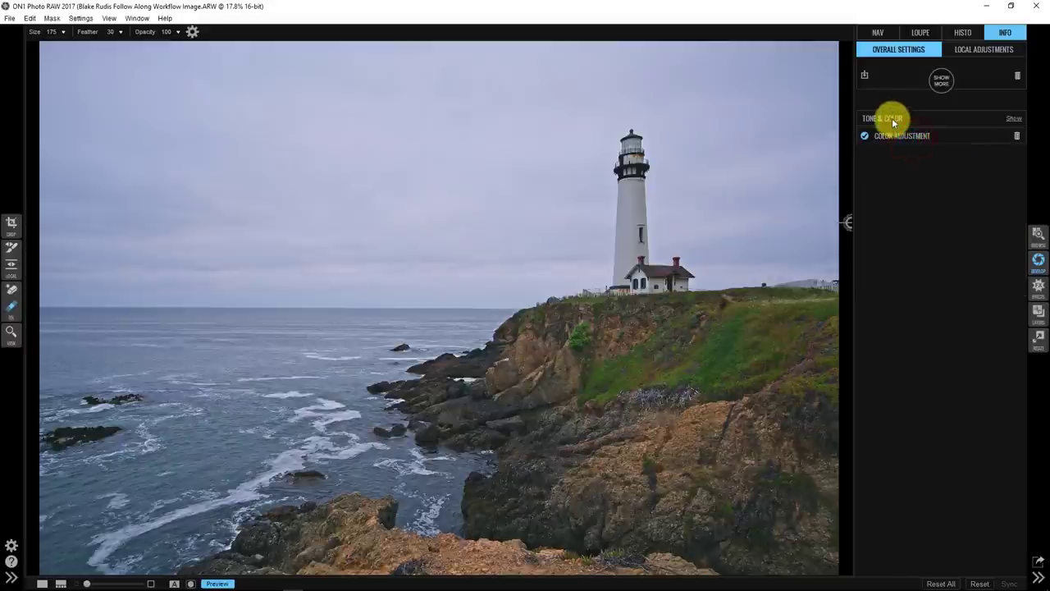
click(894, 121)
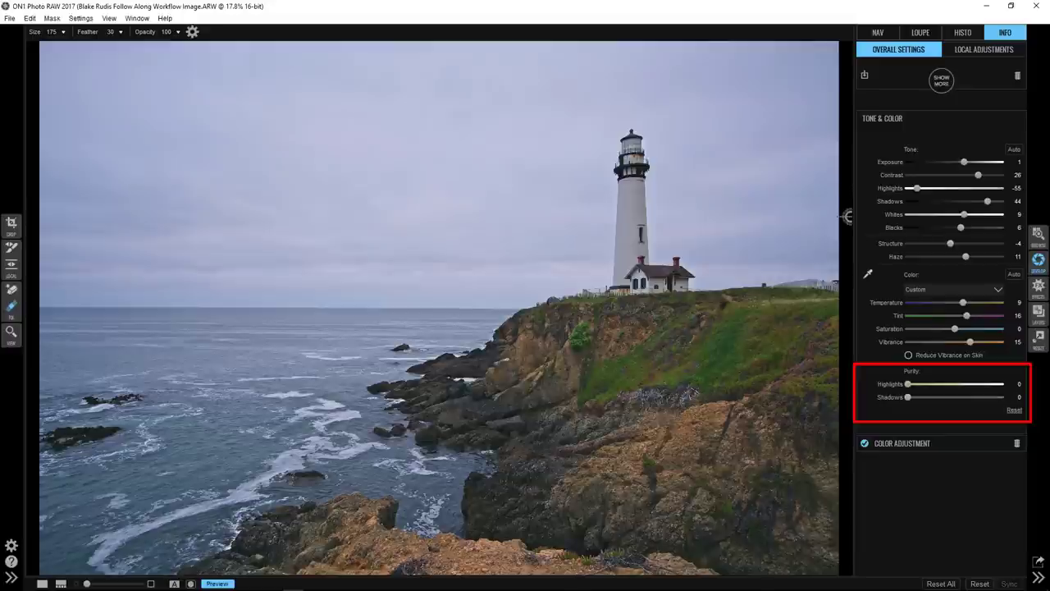
drag(907, 383, 933, 386)
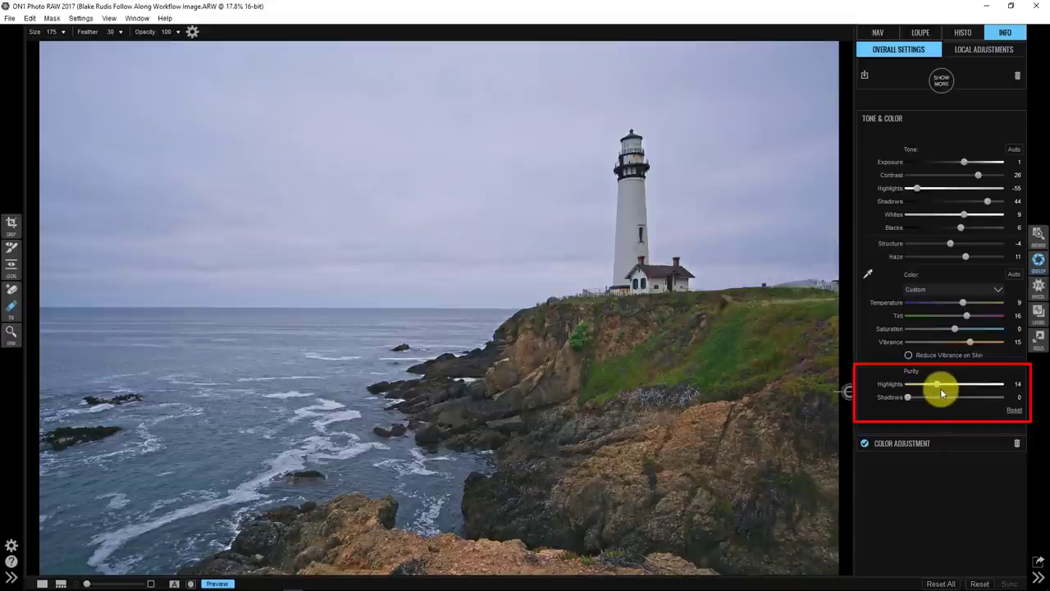
mouse_move(944, 400)
mouse_down()
mouse_move(933, 398)
mouse_move(955, 402)
mouse_up()
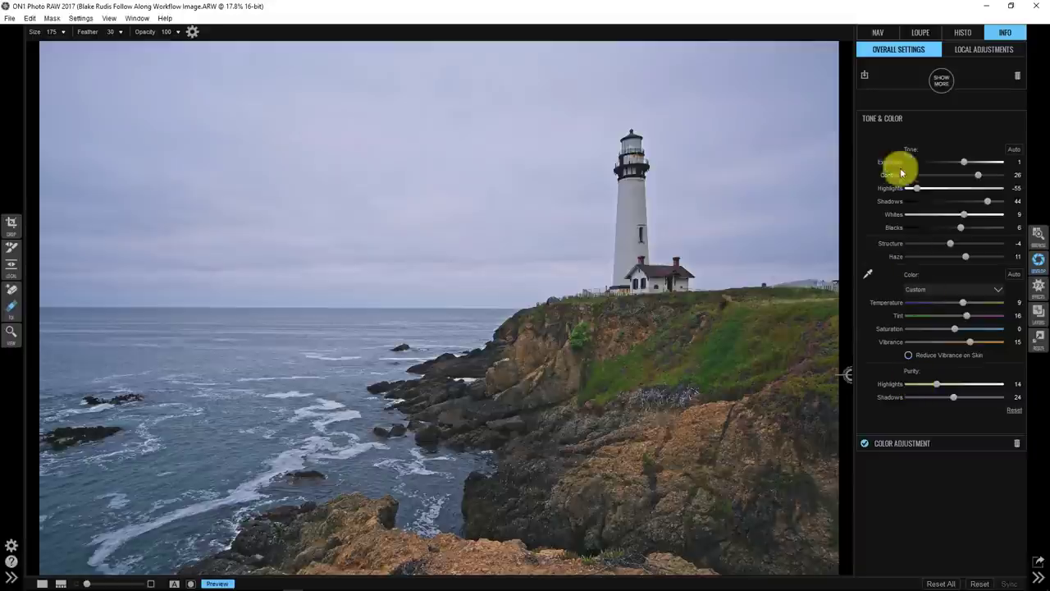
Collapse Tone & Color and toggle Preview off and on to compare before and after
click(887, 115)
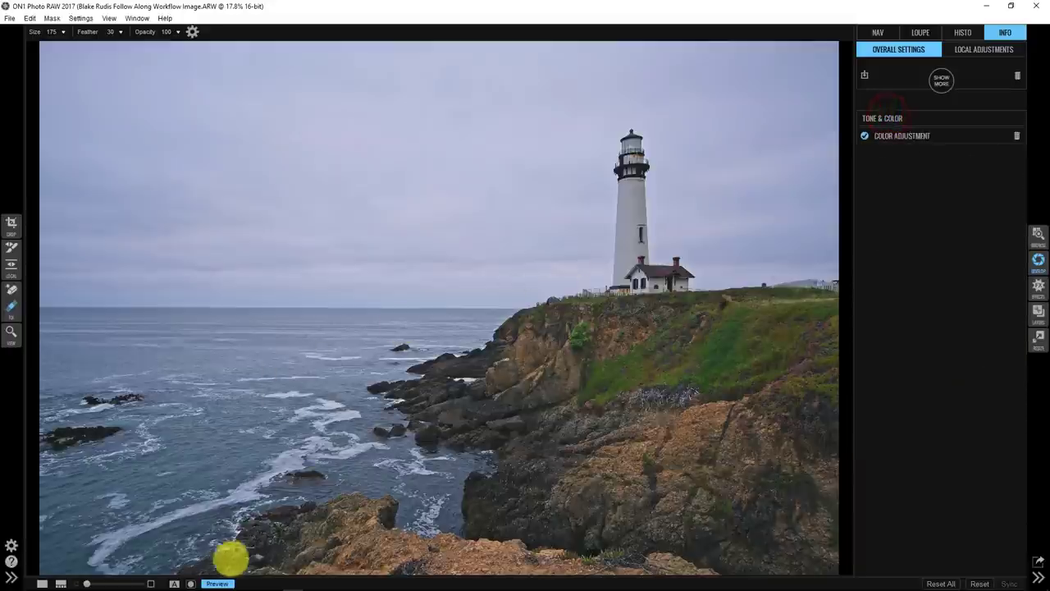
click(217, 583)
click(218, 583)
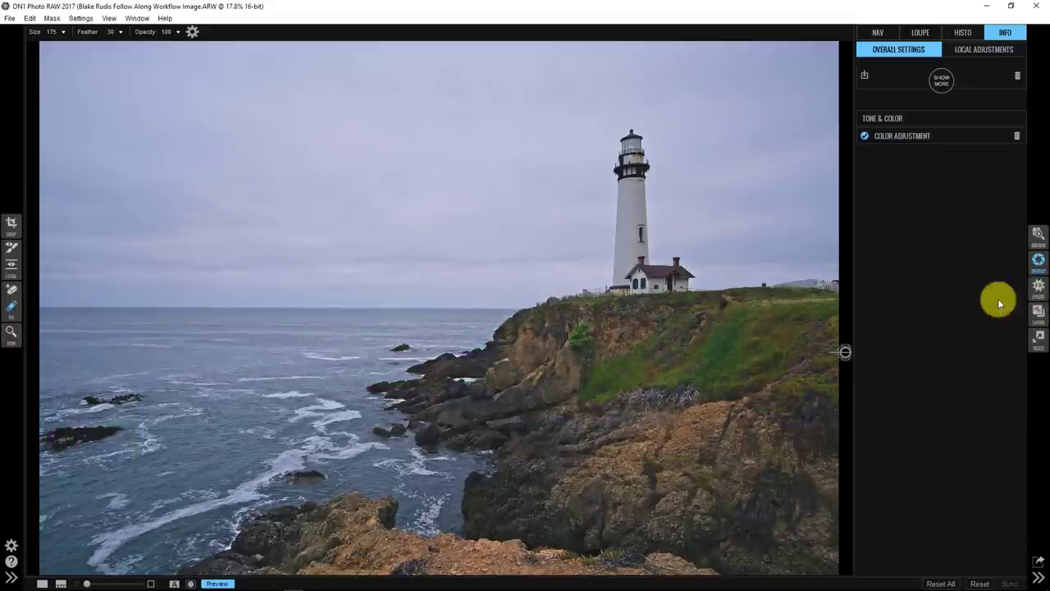
Add an HDR Look effect filter with Compression 149 and Detail 0
click(1037, 288)
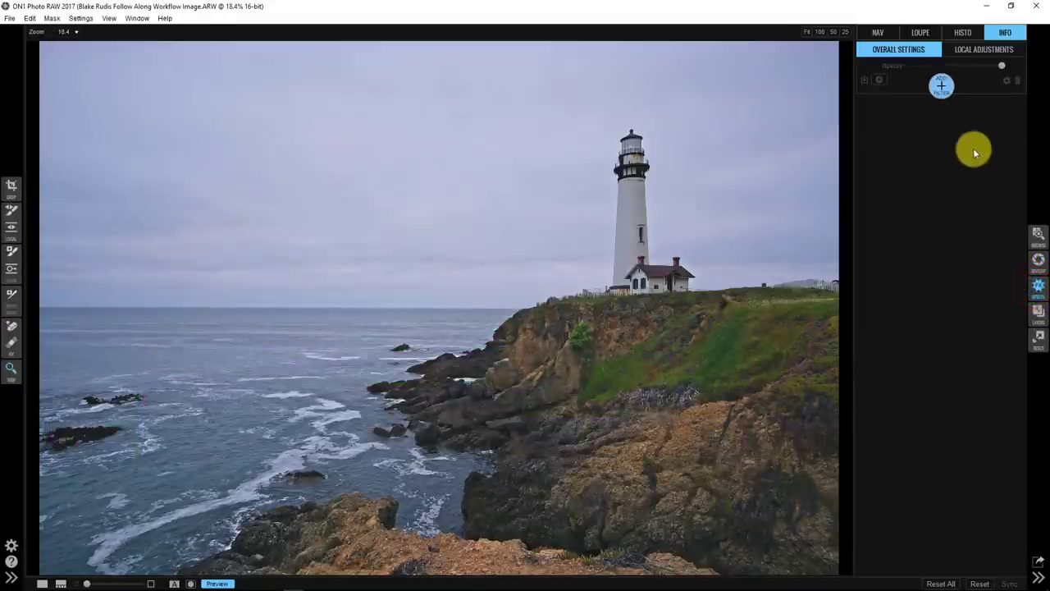
click(941, 87)
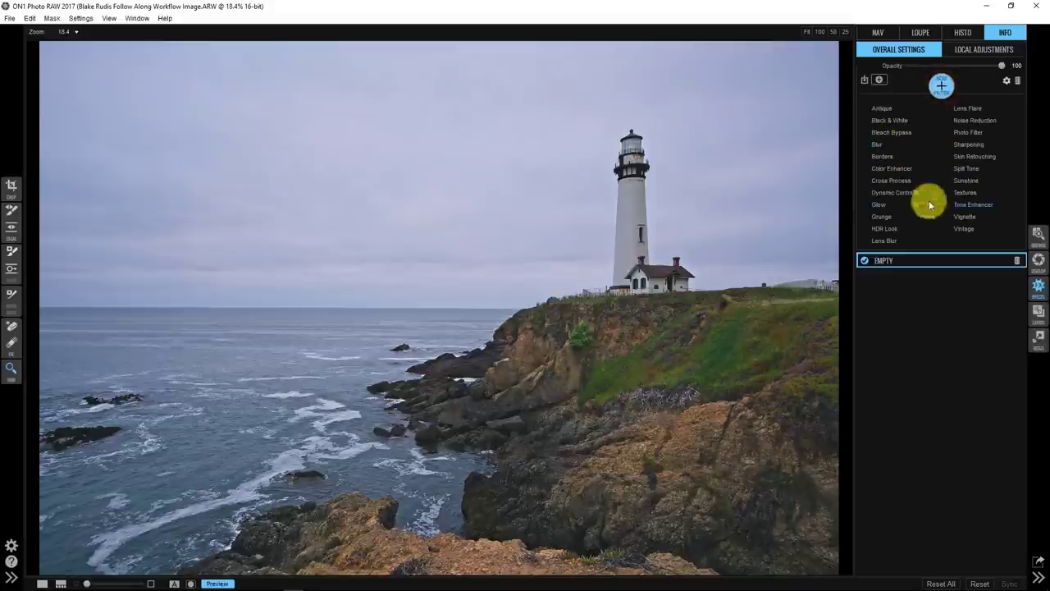
click(885, 228)
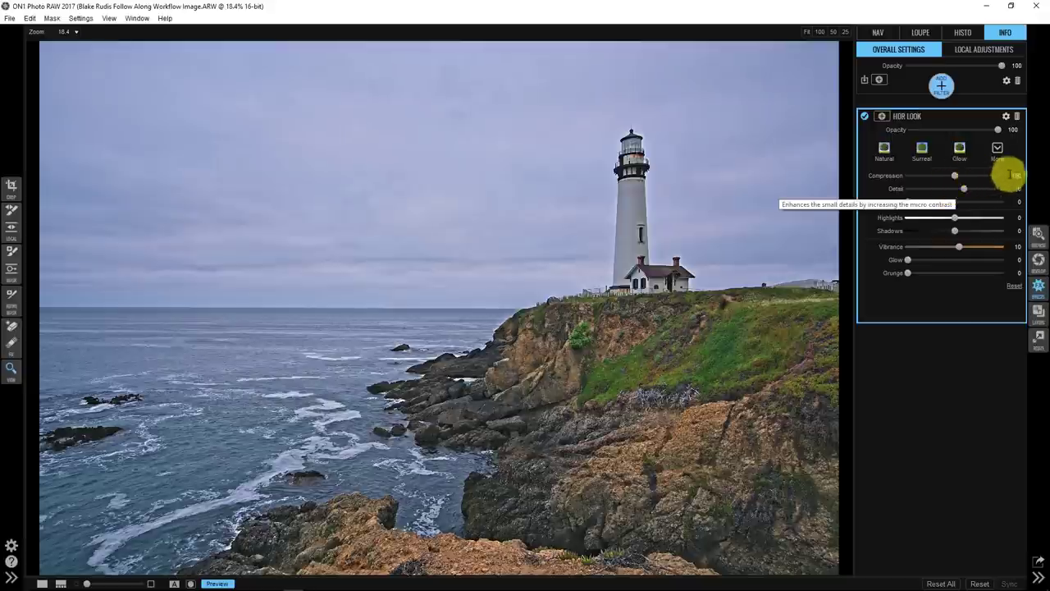
drag(956, 175, 978, 182)
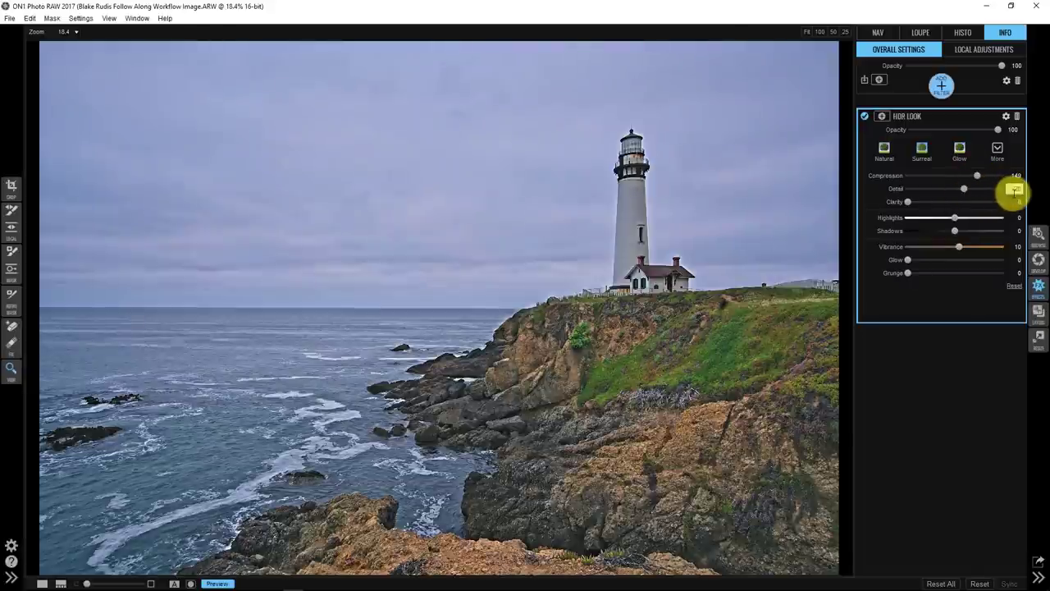
click(1015, 188)
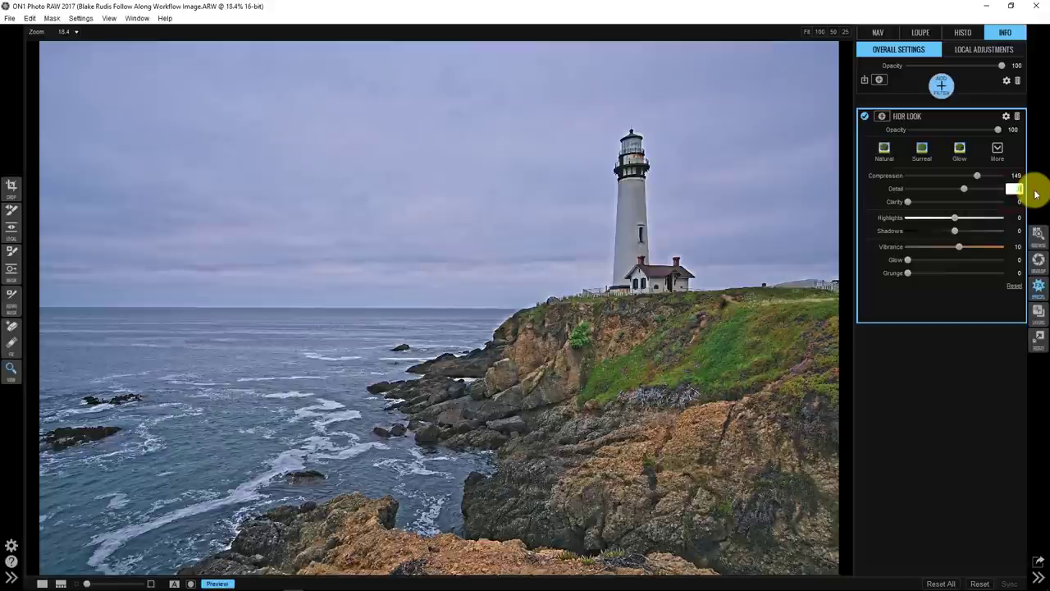
text(0)
key(Return)
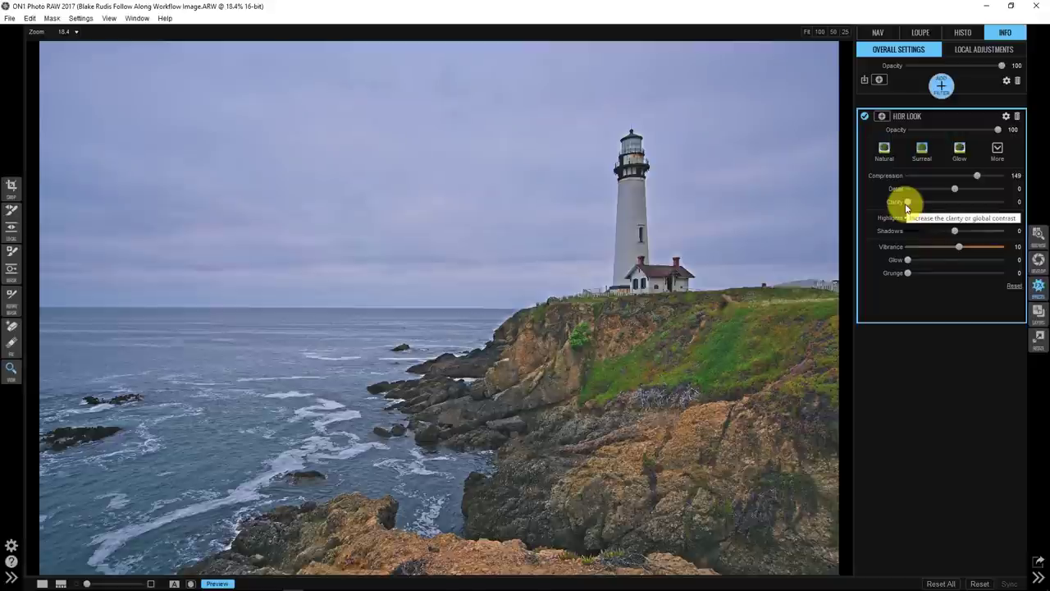
Raise HDR Look Clarity to 91, compare it on and off, and show its blending options
drag(907, 208, 992, 209)
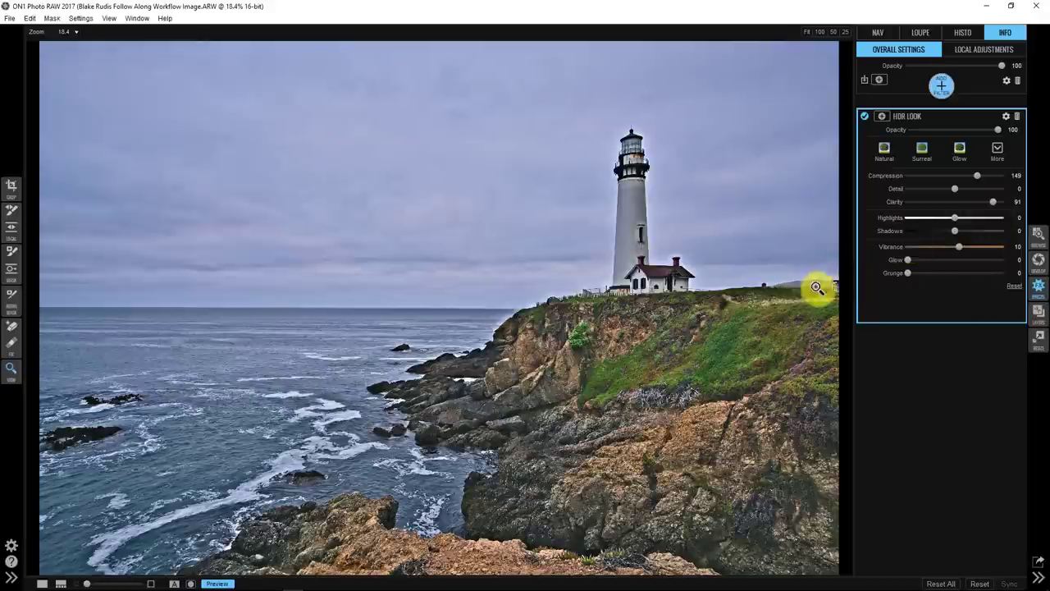
click(865, 116)
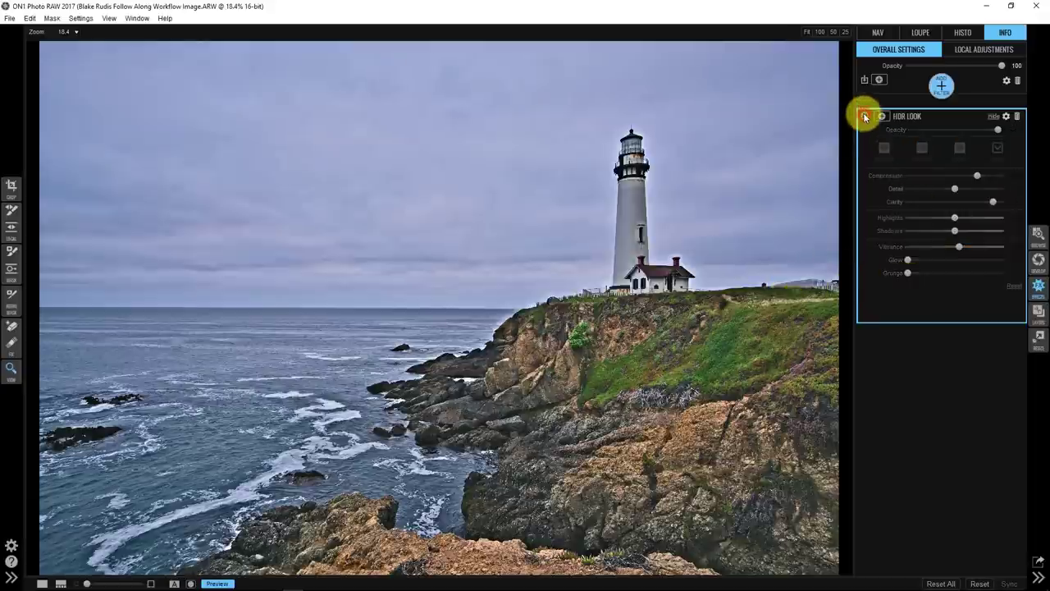
click(865, 116)
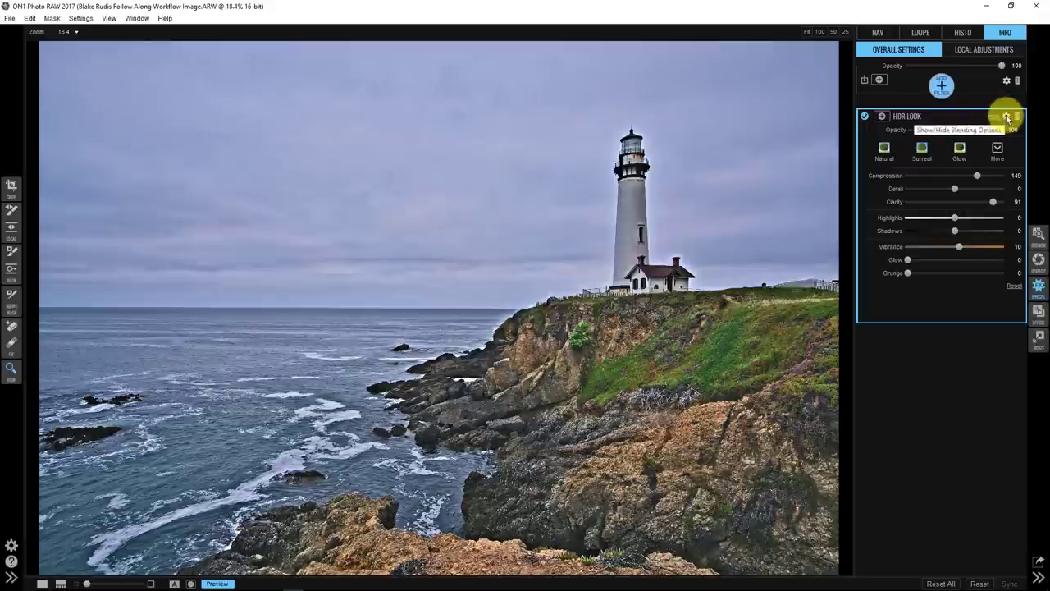
click(1008, 118)
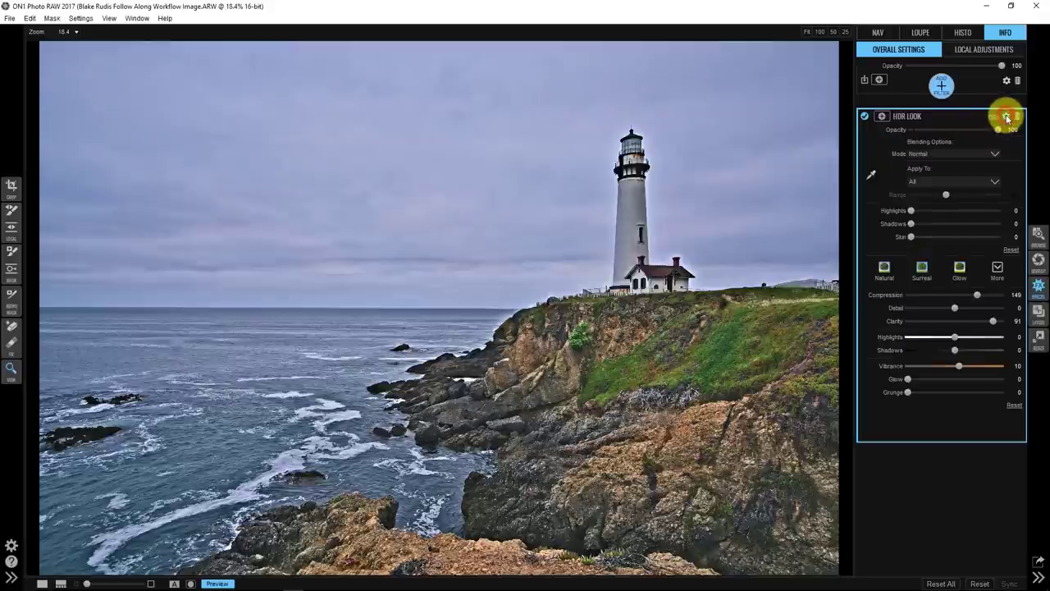
Apply HDR Look to Midtones only, with Range widened to 90
click(930, 180)
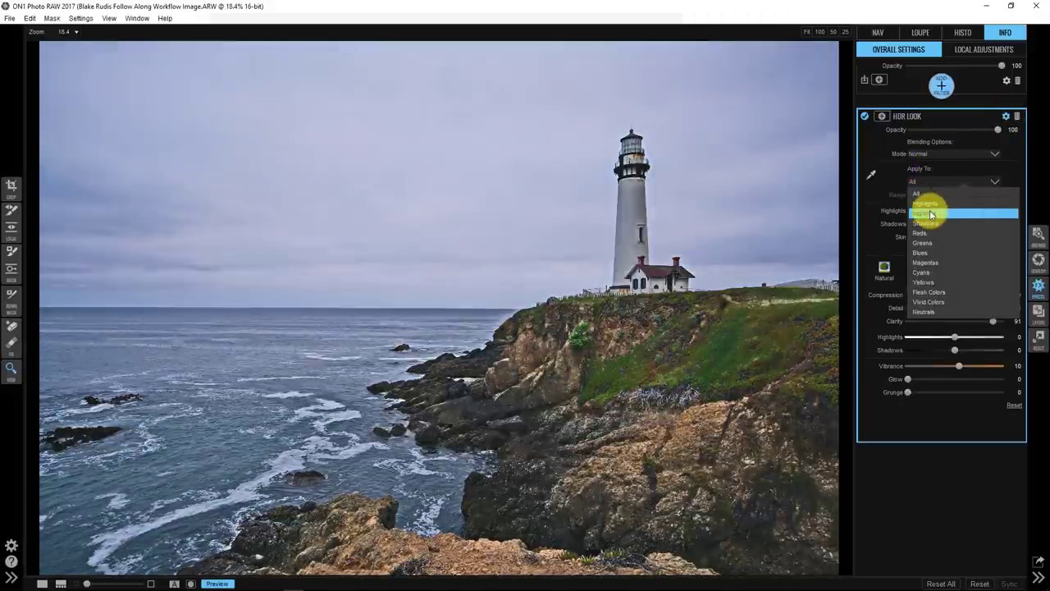
click(932, 212)
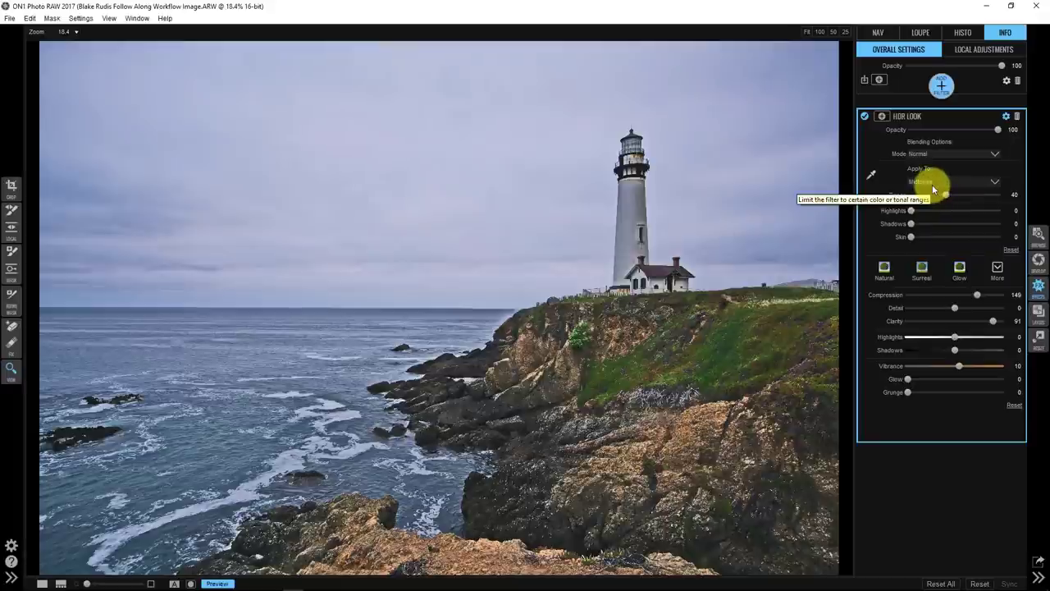
drag(948, 196, 988, 200)
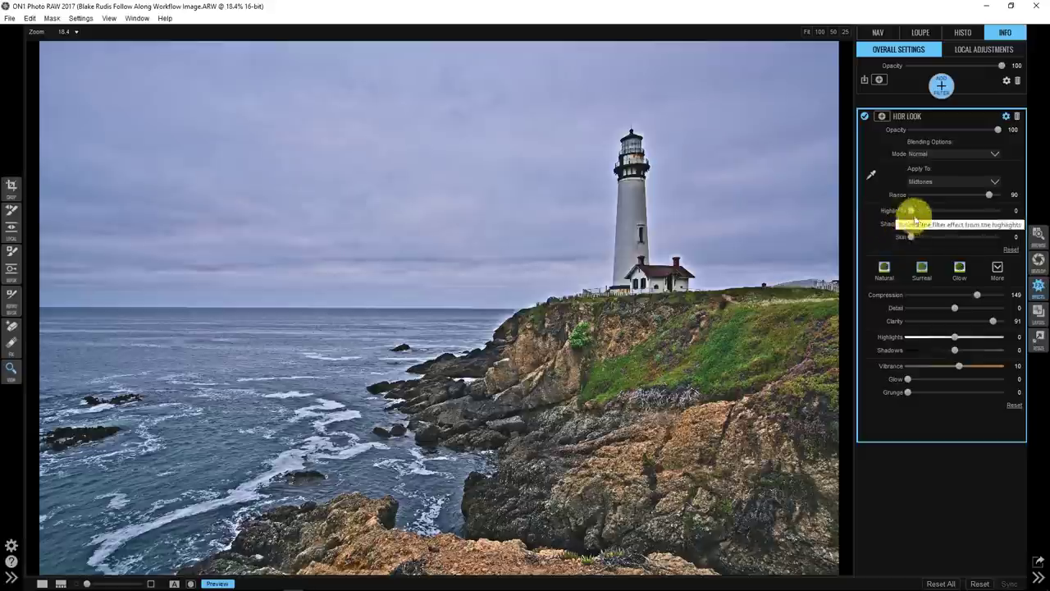
drag(911, 211, 888, 211)
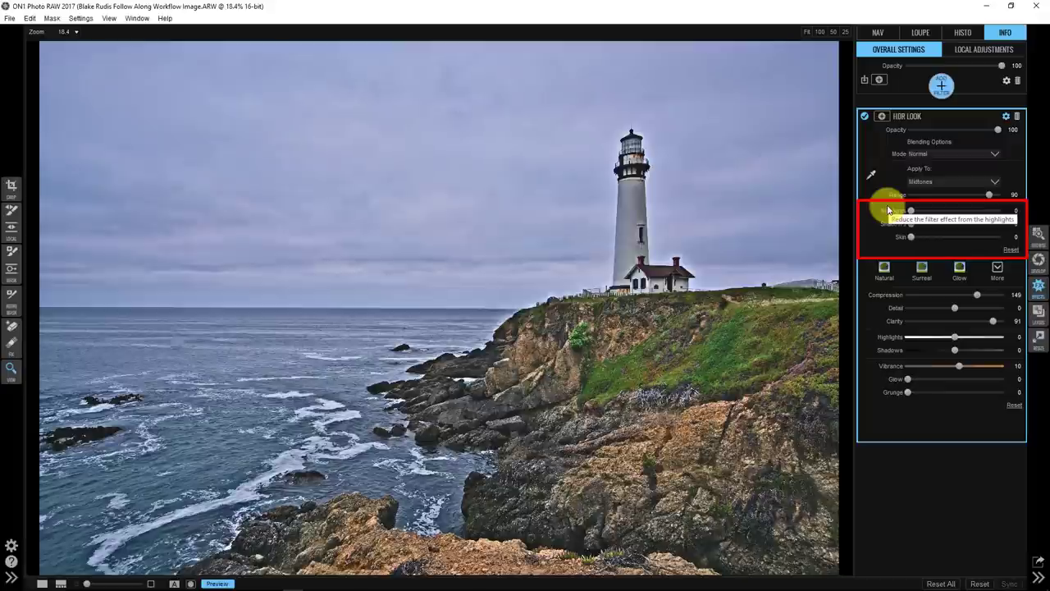
Set HDR Look blending Highlights to 29, Shadows to 64 and Skin to 36
click(910, 212)
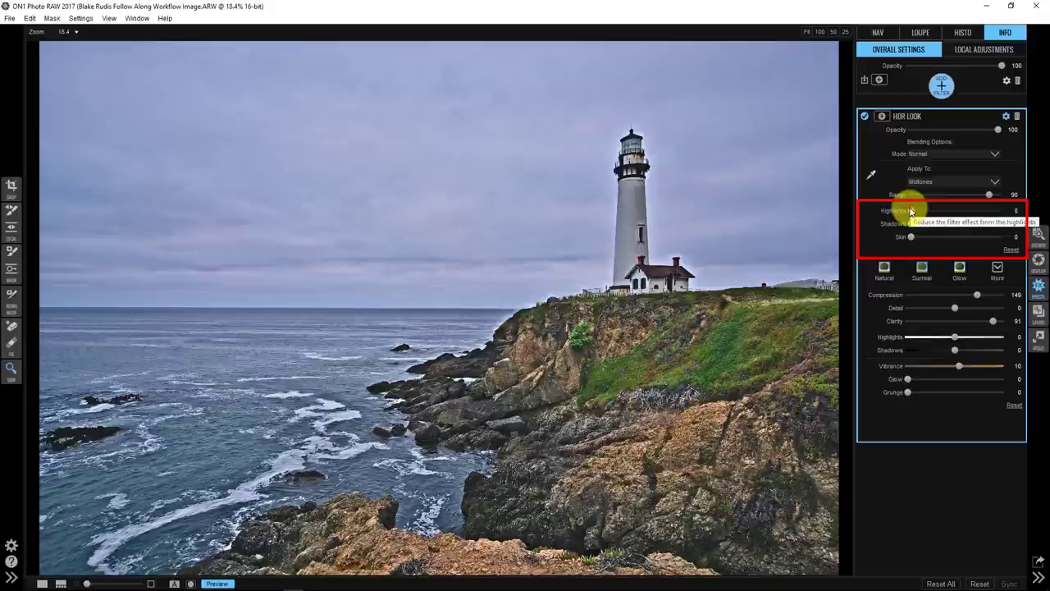
drag(910, 212, 950, 212)
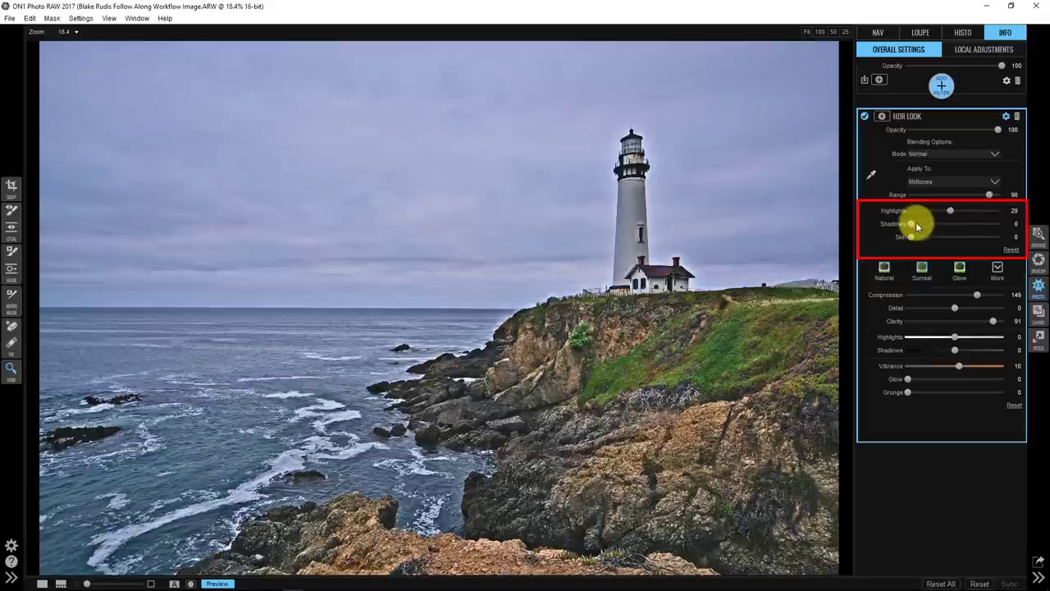
drag(916, 226, 1015, 229)
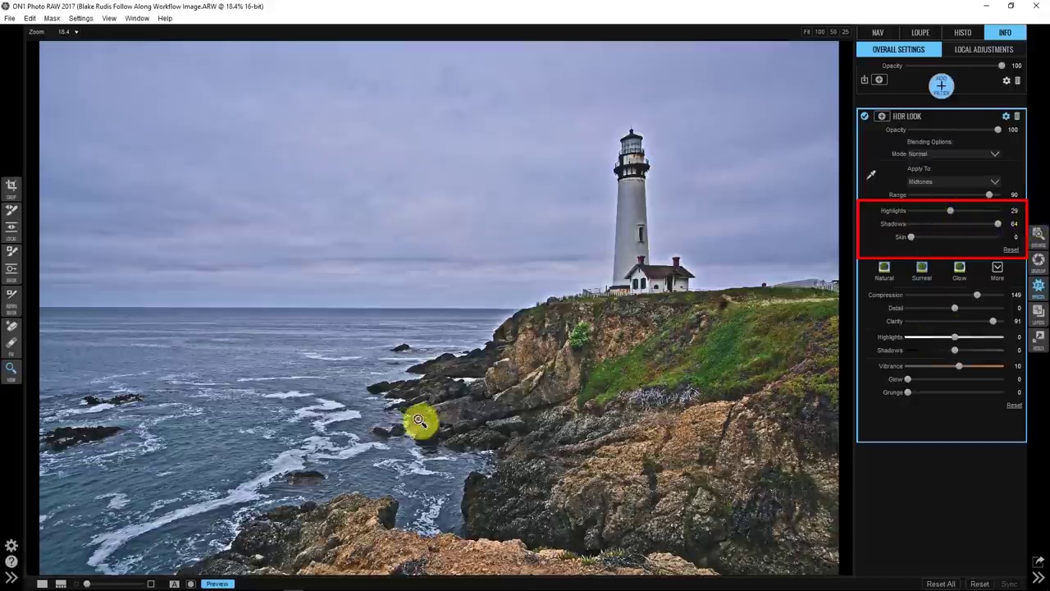
click(998, 223)
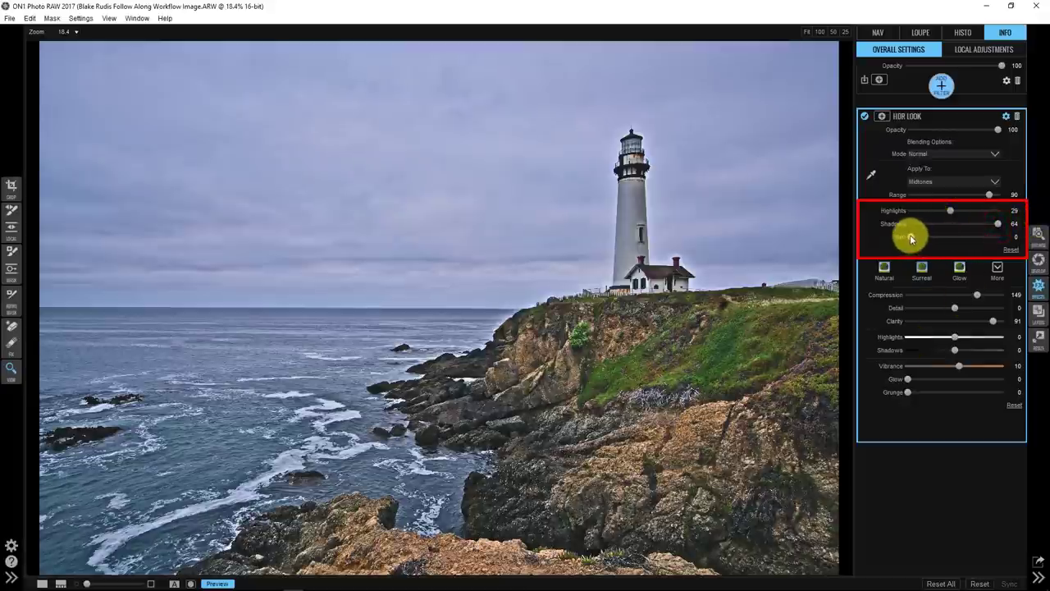
drag(910, 234, 940, 241)
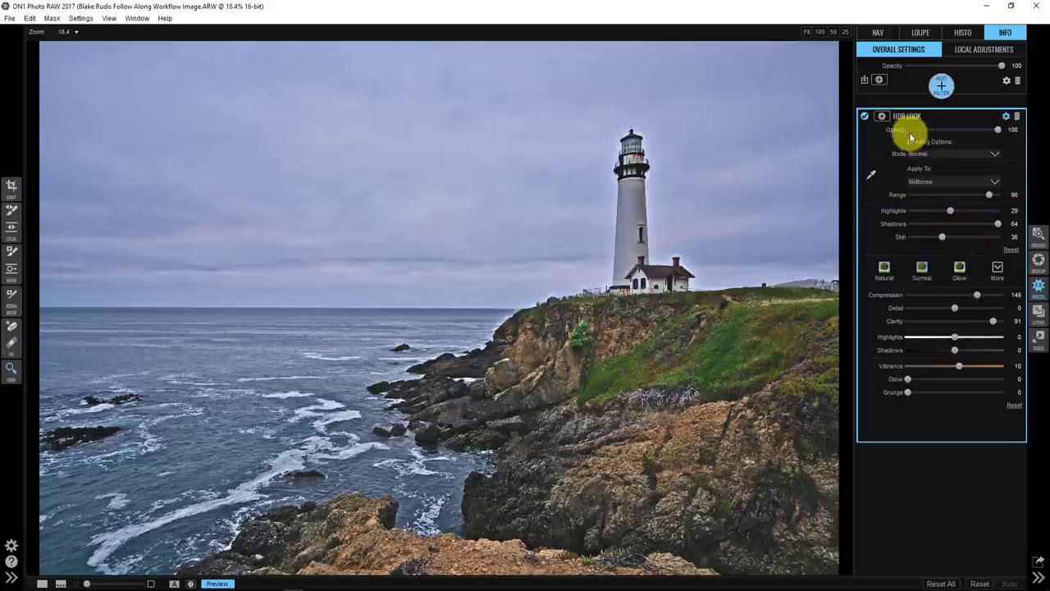
Compare HDR Look on and off, set its Opacity to 69 and add a layer mask
click(866, 114)
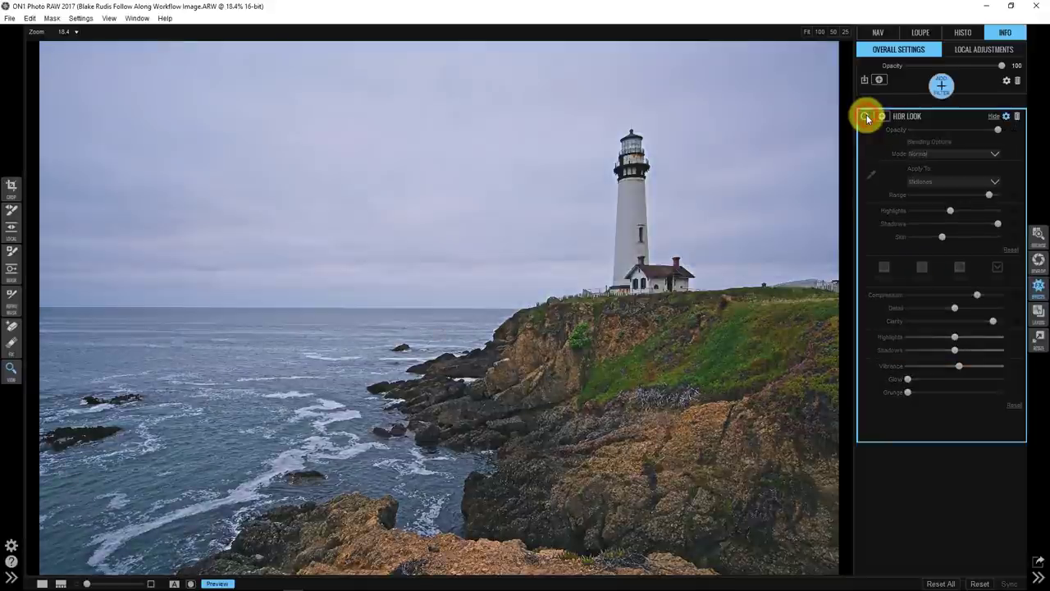
click(866, 115)
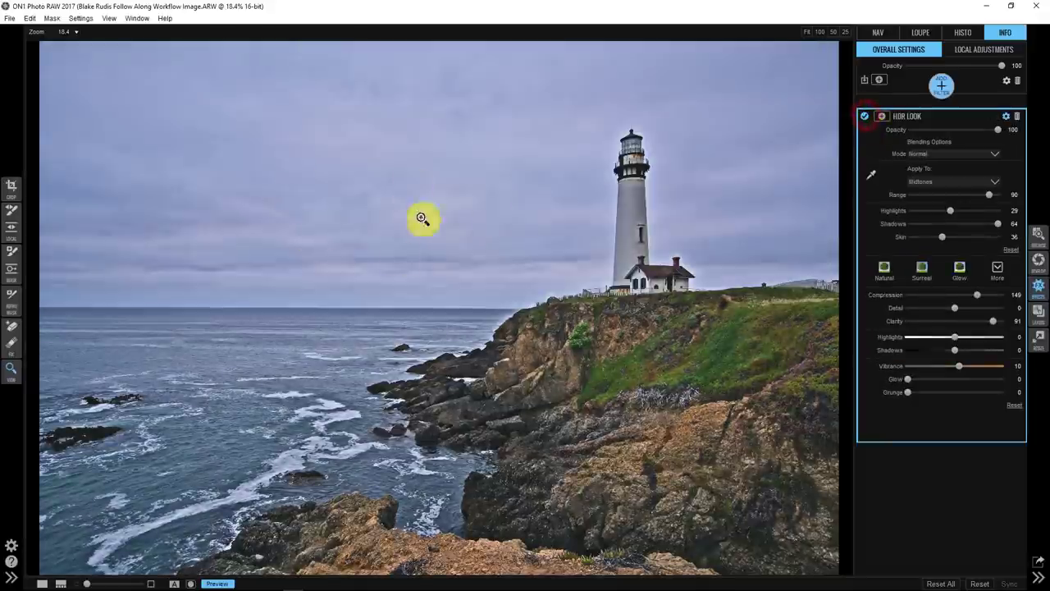
drag(997, 131, 969, 138)
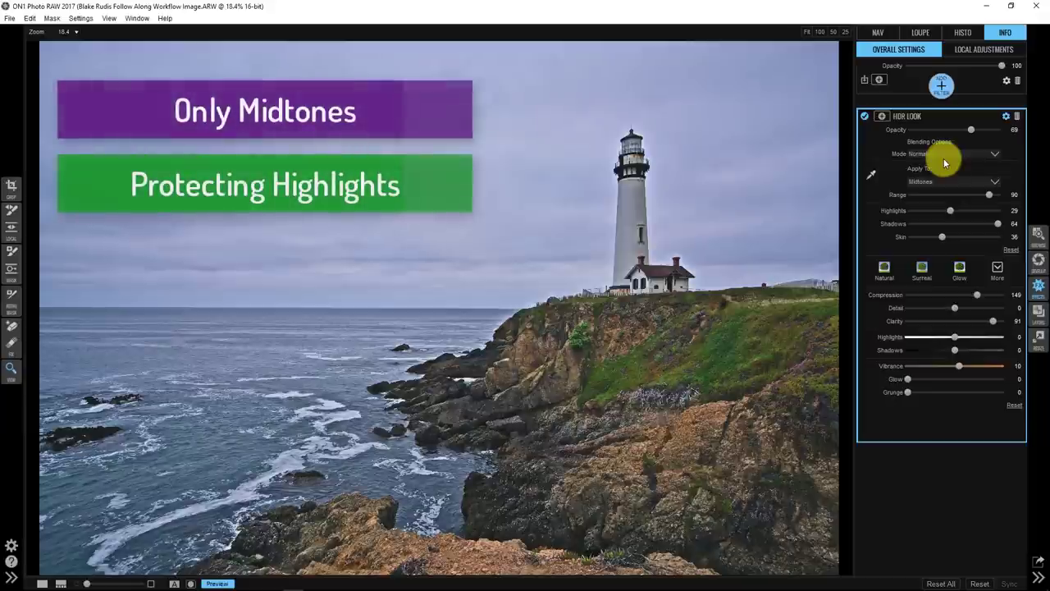
click(882, 117)
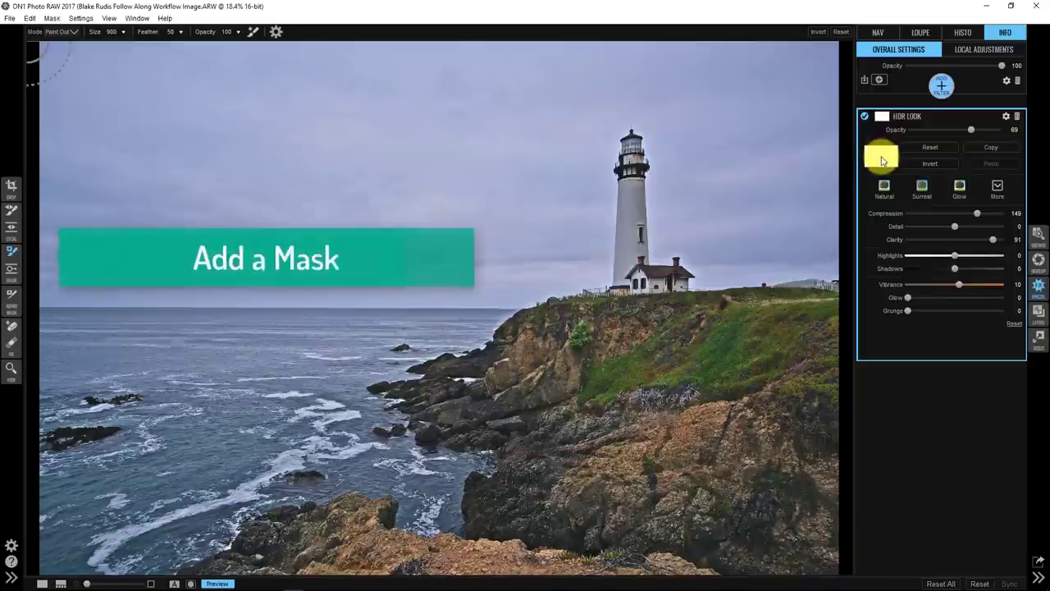
Invert the HDR Look mask to black and paint white over the rocks, cliffs and lighthouse
click(928, 164)
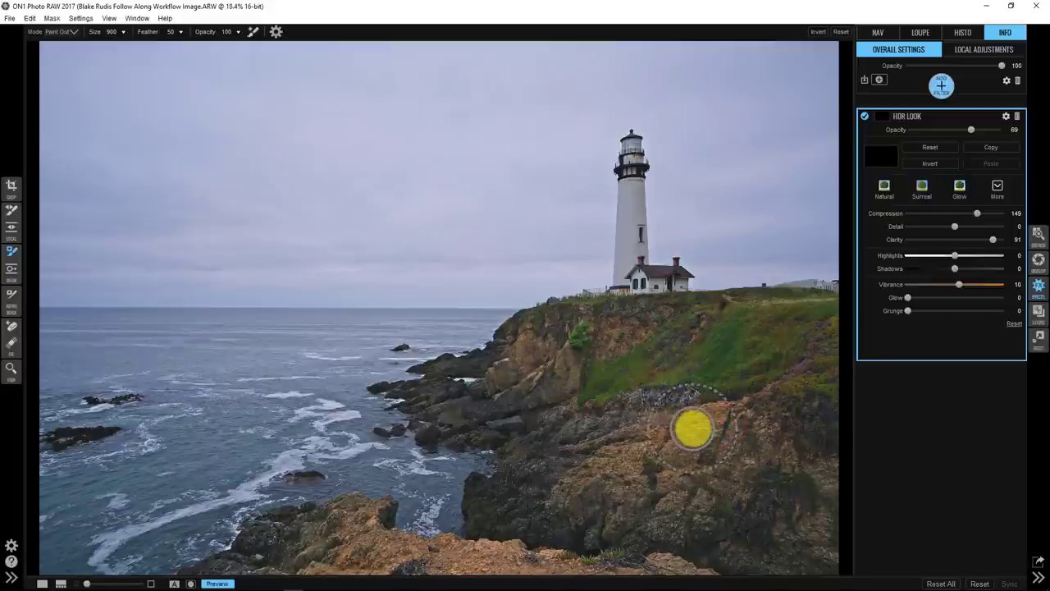
key(alt)
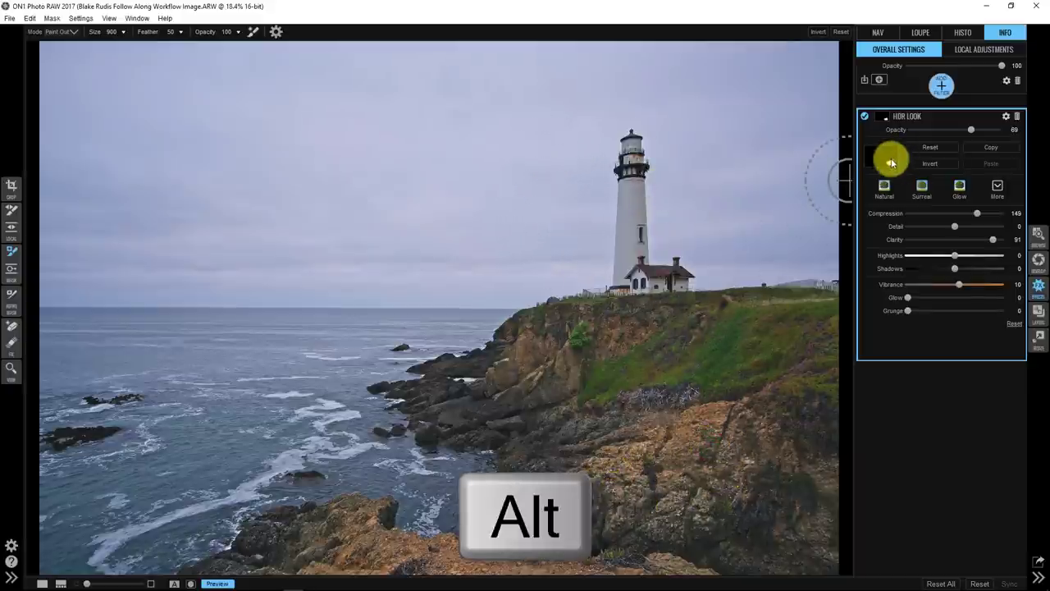
mouse_move(740, 433)
mouse_down()
mouse_move(790, 405)
mouse_move(811, 504)
mouse_move(809, 352)
mouse_move(622, 353)
mouse_move(656, 339)
mouse_move(525, 373)
mouse_move(544, 333)
mouse_move(502, 361)
mouse_move(572, 321)
mouse_move(668, 307)
mouse_move(635, 288)
mouse_move(637, 246)
mouse_move(628, 274)
mouse_move(652, 325)
mouse_move(678, 312)
mouse_move(803, 319)
mouse_move(780, 391)
mouse_move(807, 326)
mouse_move(710, 329)
mouse_move(772, 359)
mouse_move(727, 436)
mouse_move(335, 549)
mouse_move(382, 541)
mouse_move(364, 534)
mouse_move(534, 565)
mouse_move(659, 570)
mouse_move(648, 496)
mouse_move(605, 394)
mouse_move(534, 363)
mouse_move(448, 399)
mouse_move(563, 352)
mouse_move(654, 340)
mouse_move(795, 366)
mouse_move(843, 320)
mouse_move(715, 305)
mouse_move(549, 328)
mouse_move(563, 327)
mouse_up()
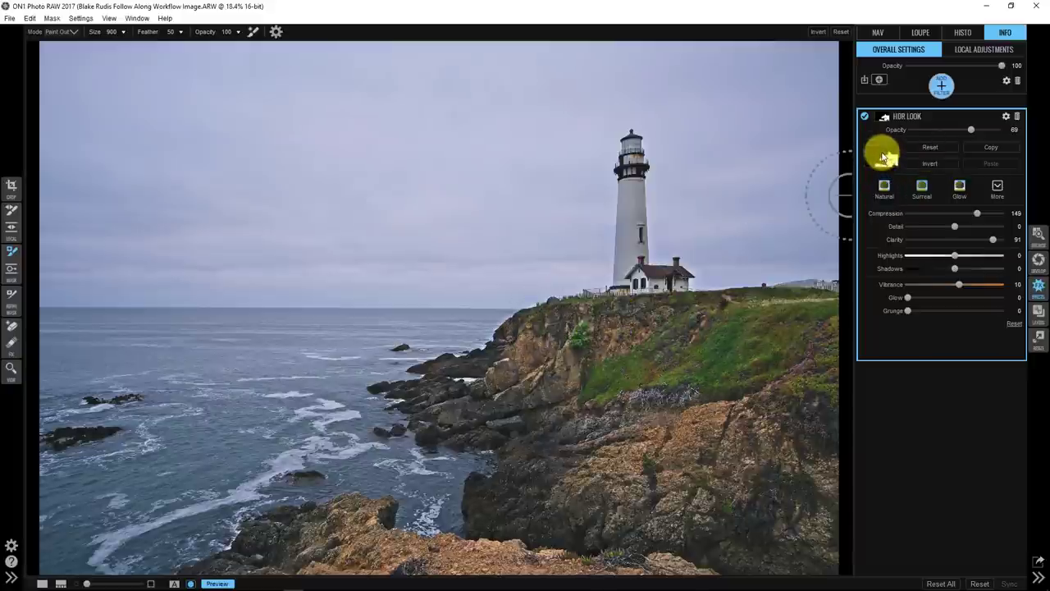
key(o)
mouse_move(651, 401)
mouse_down()
mouse_move(734, 366)
mouse_move(712, 370)
mouse_move(722, 387)
mouse_move(702, 364)
mouse_move(655, 355)
mouse_move(685, 354)
mouse_move(722, 398)
mouse_move(670, 405)
mouse_move(653, 429)
mouse_move(626, 394)
mouse_move(638, 354)
mouse_move(638, 405)
mouse_move(625, 412)
mouse_move(703, 431)
mouse_move(704, 335)
mouse_up()
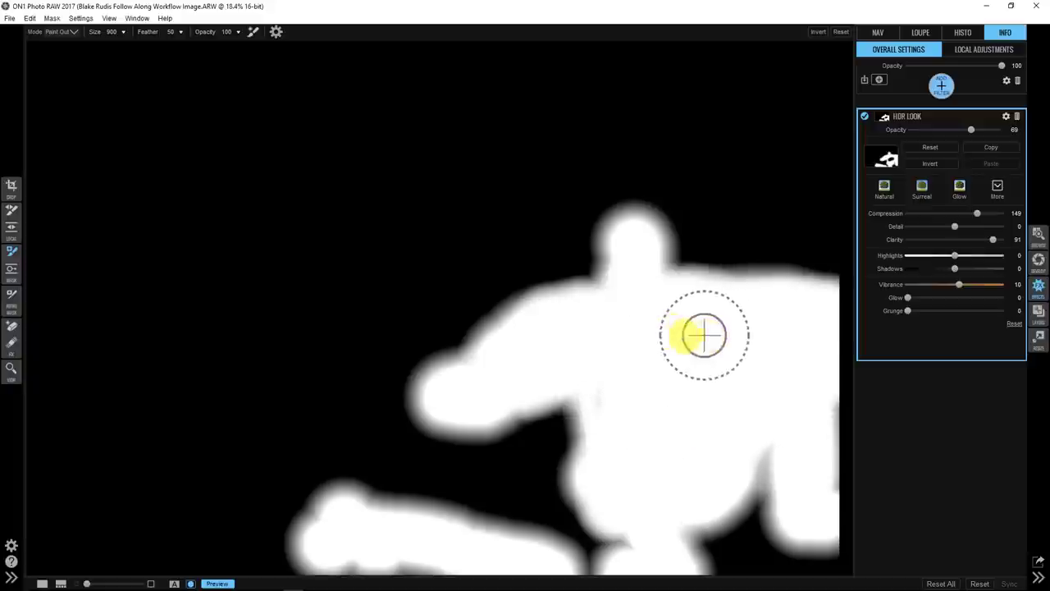
Paint the HDR Look mask in along the grassy cliff to brighten and green the grass
click(926, 161)
mouse_move(747, 300)
mouse_down()
mouse_move(729, 293)
mouse_move(720, 302)
mouse_move(727, 380)
mouse_move(796, 384)
mouse_up()
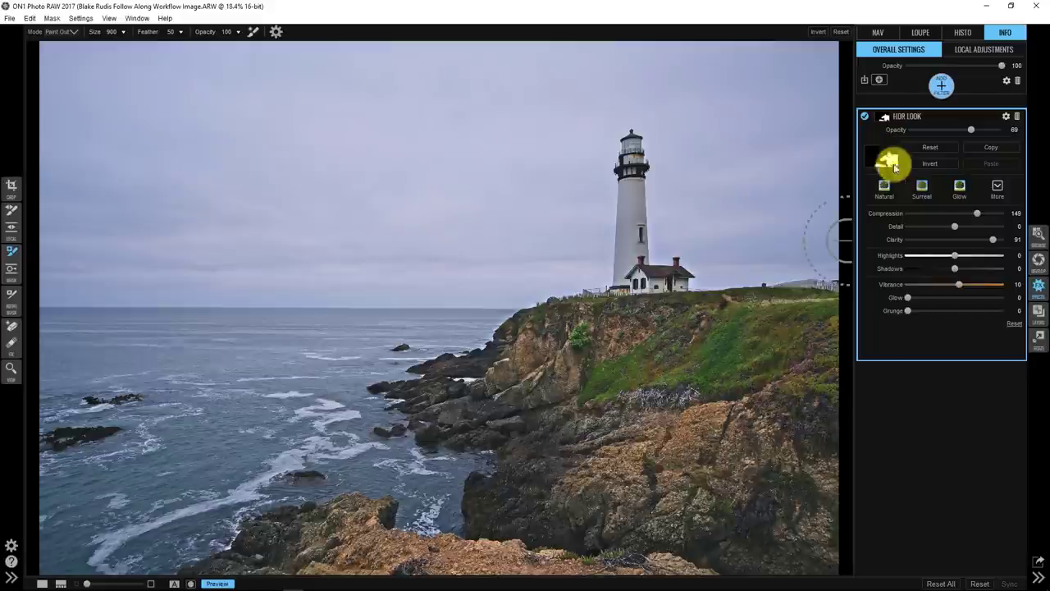
key(ctrl+i)
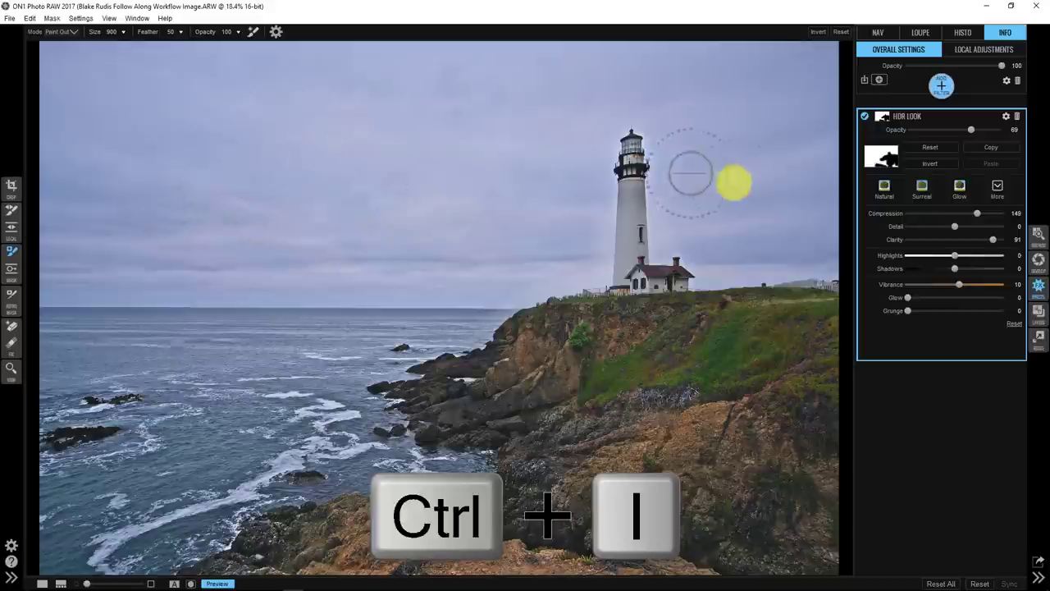
click(932, 164)
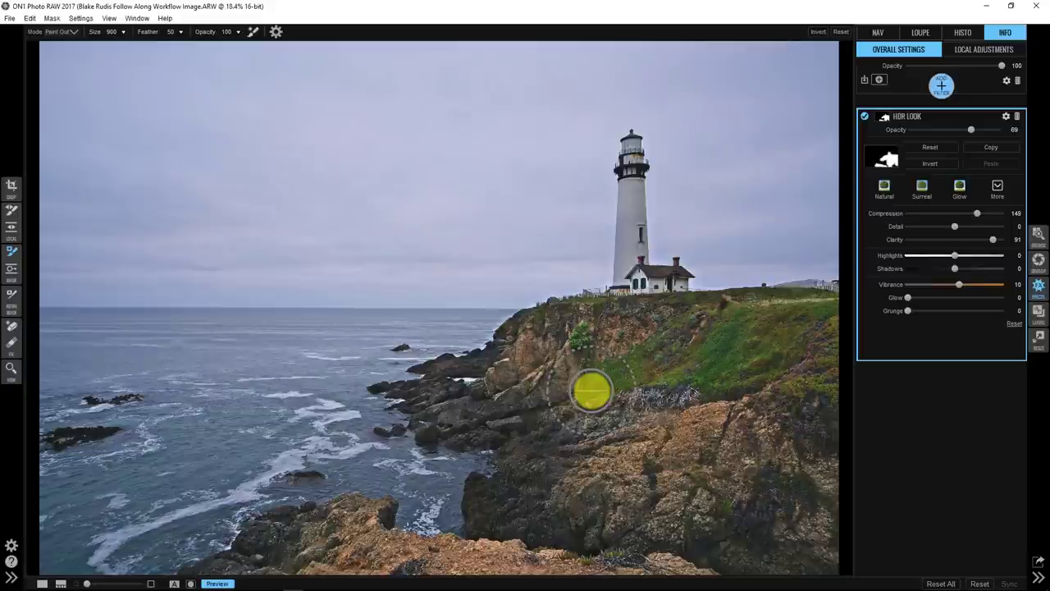
mouse_move(592, 392)
mouse_down()
mouse_move(621, 383)
mouse_move(657, 392)
mouse_move(664, 376)
mouse_move(692, 356)
mouse_up()
Add a Split Tone filter above HDR Look and raise its Highlights Amount to 100
click(993, 117)
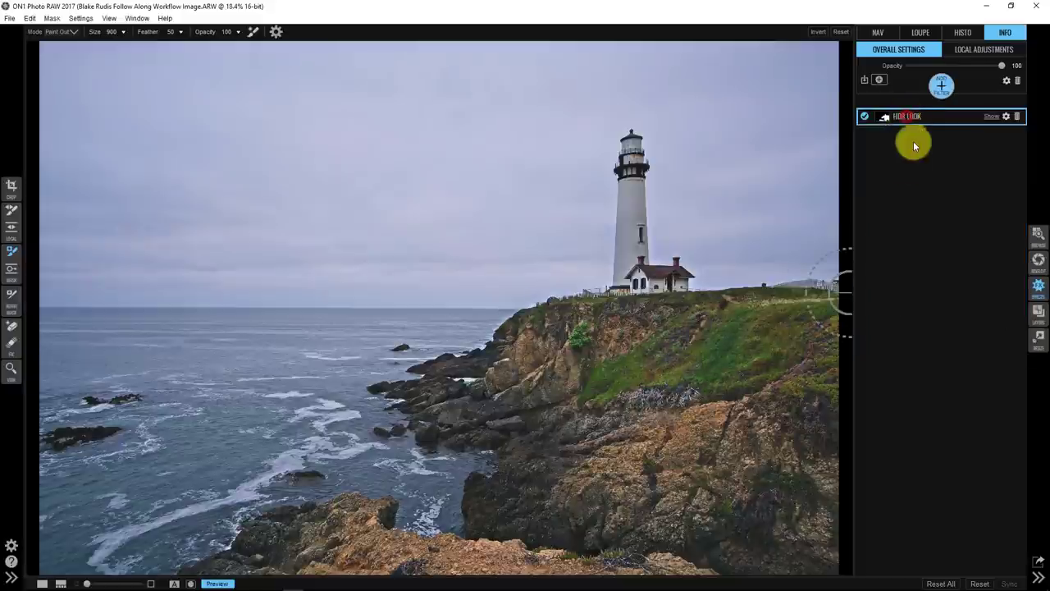
click(942, 87)
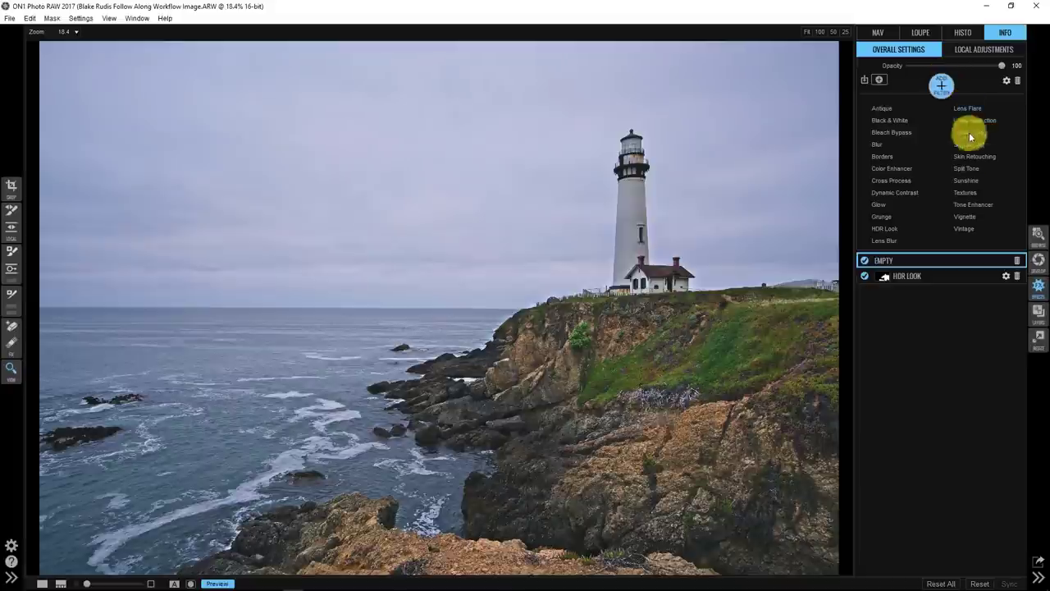
click(964, 168)
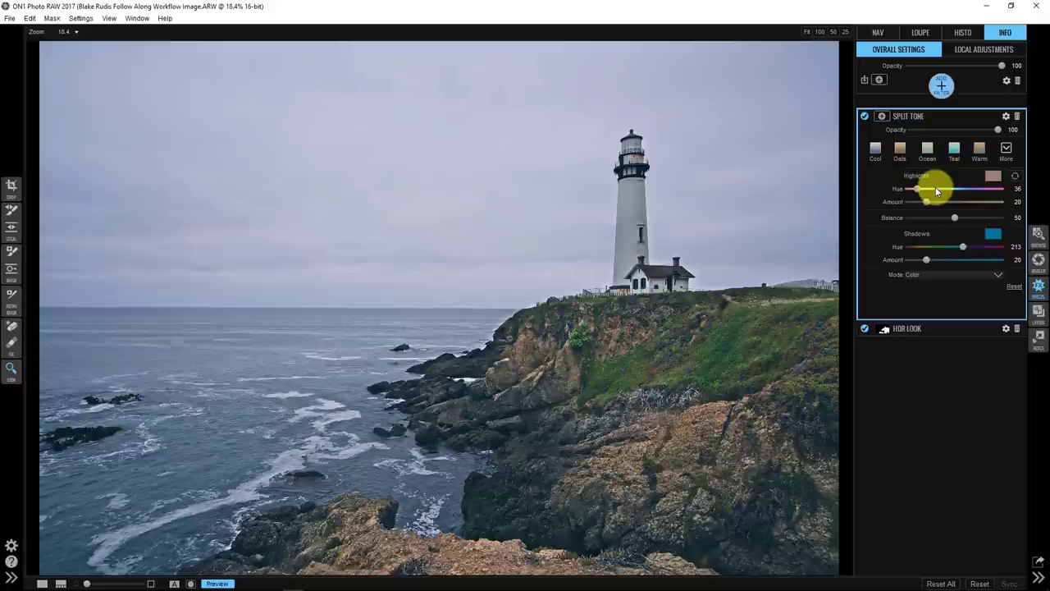
drag(927, 202, 1018, 214)
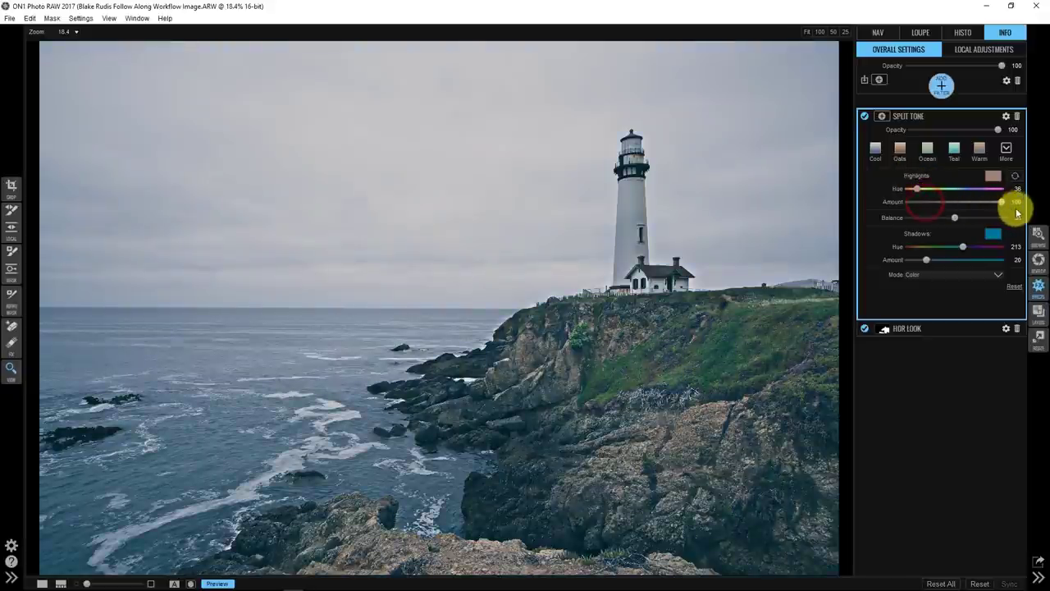
Compare Split Tone off and on, then set its Shadows Amount to 0
drag(964, 262, 1007, 261)
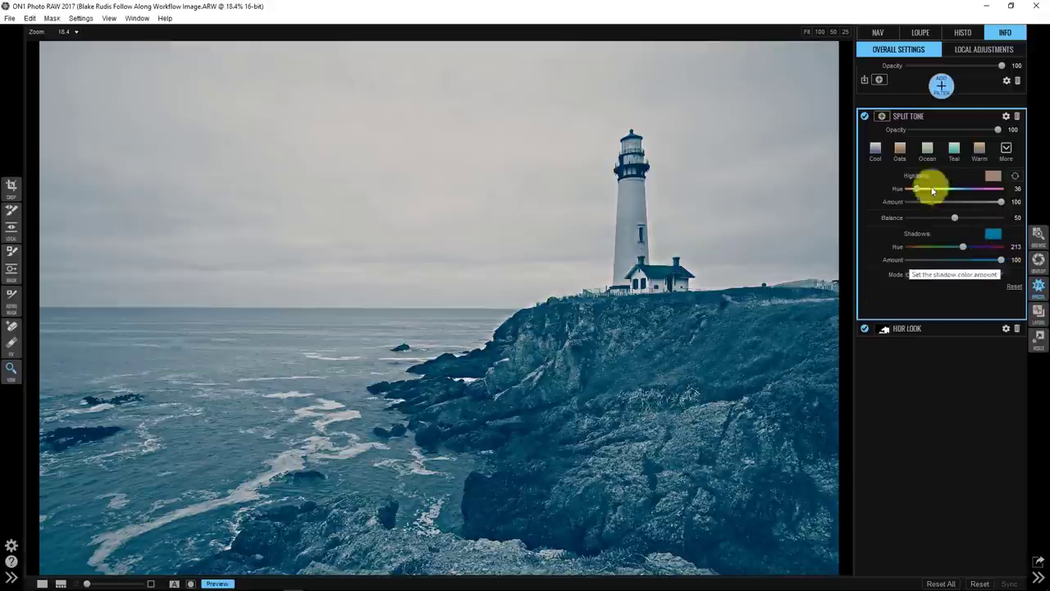
click(864, 118)
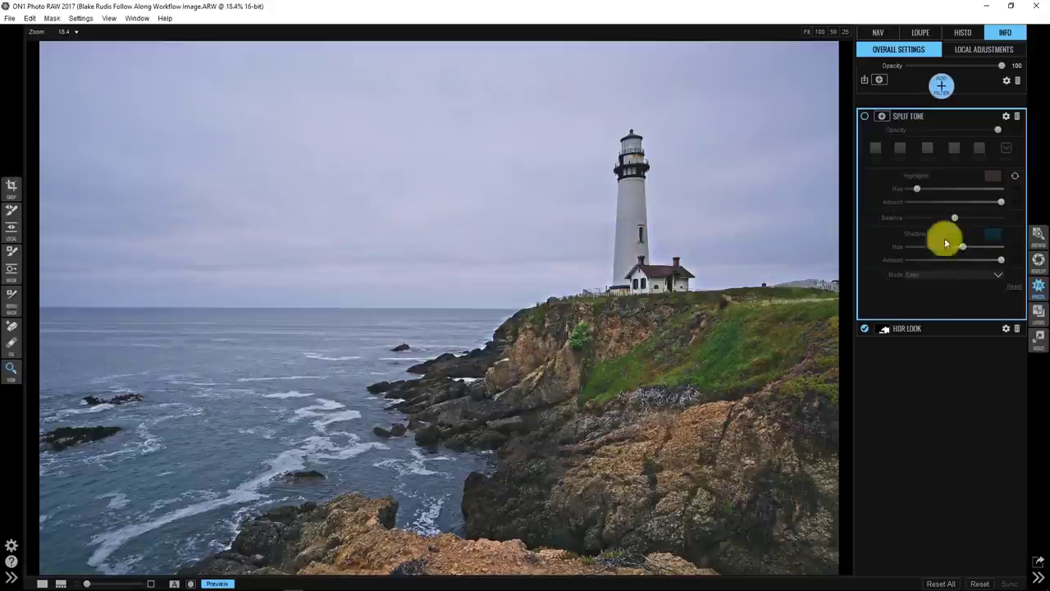
click(954, 302)
click(865, 116)
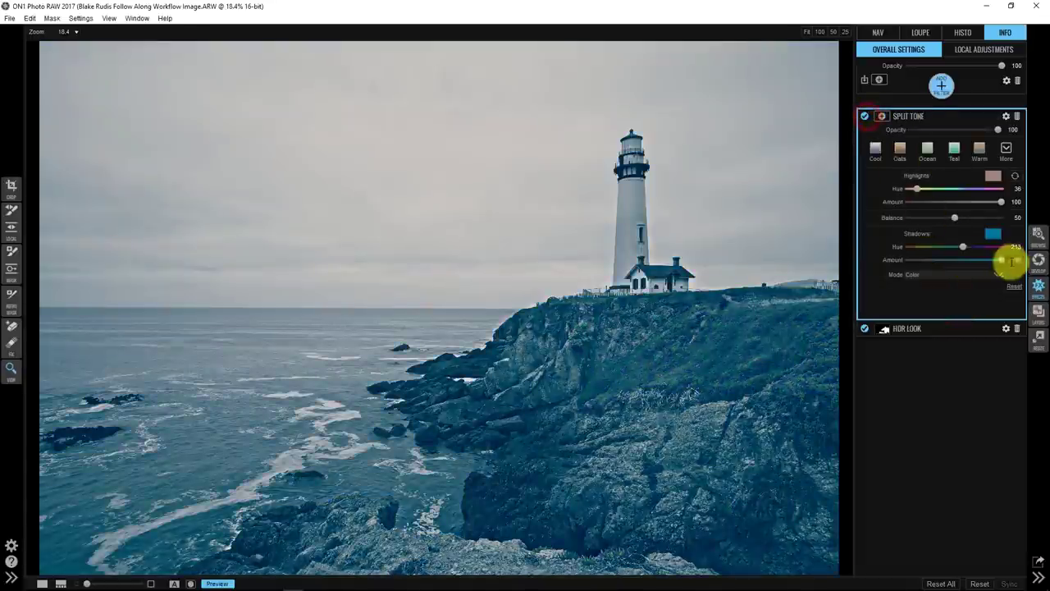
drag(977, 261, 886, 254)
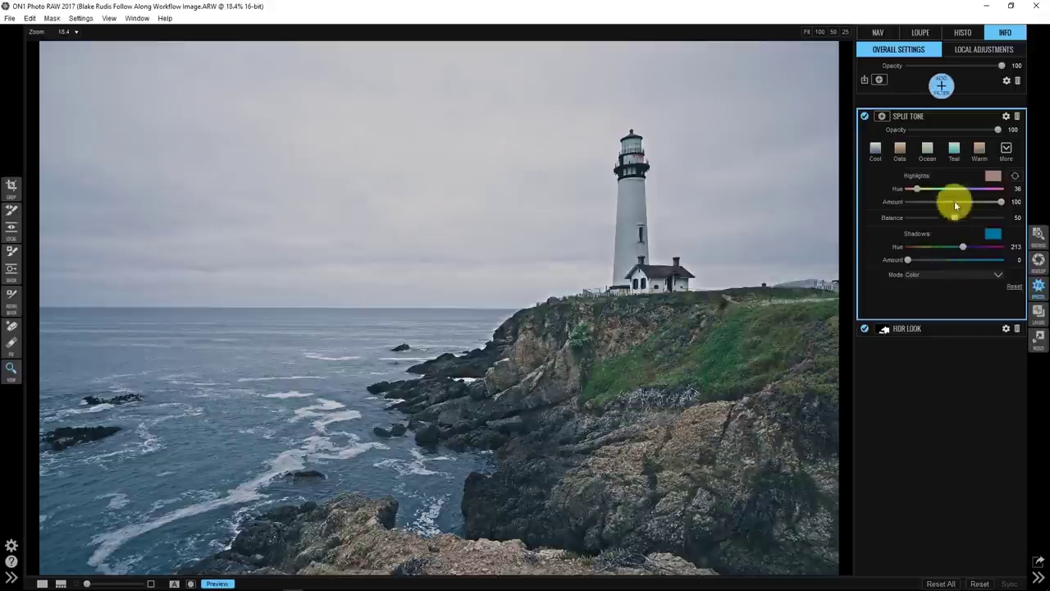
Change the Split Tone highlight colour to a yellow-green, #bfc143 at hue 66
click(996, 179)
click(618, 228)
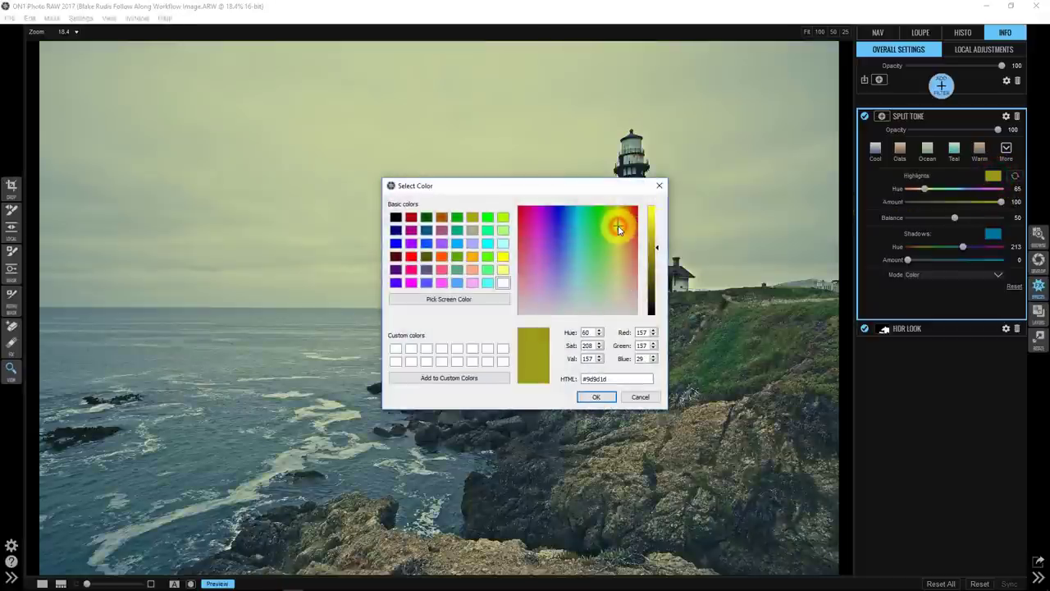
drag(618, 232, 656, 232)
click(591, 400)
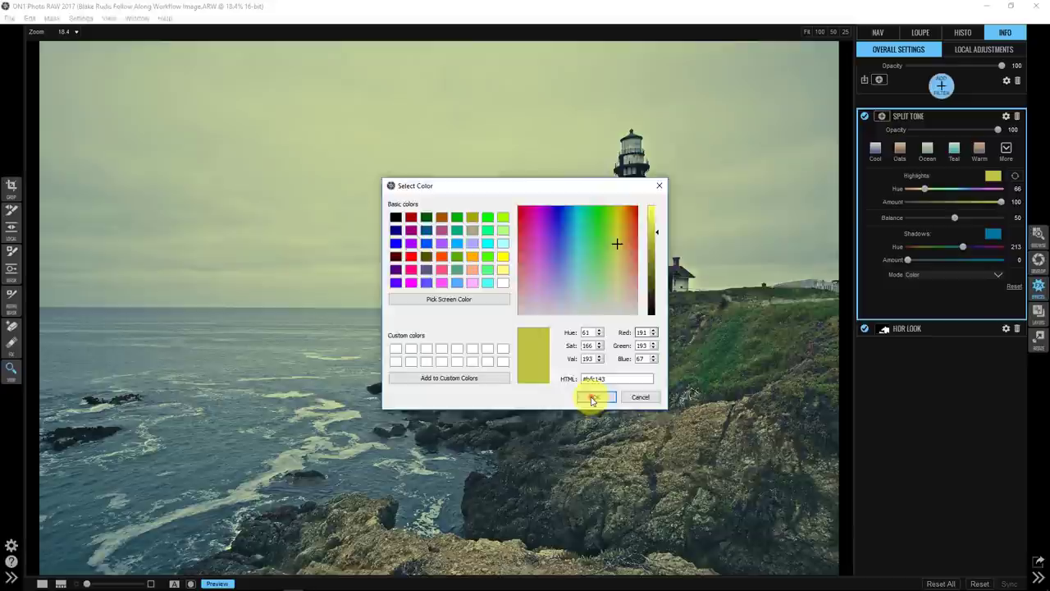
Set the Split Tone blend mode to Color in its blending options
click(1007, 116)
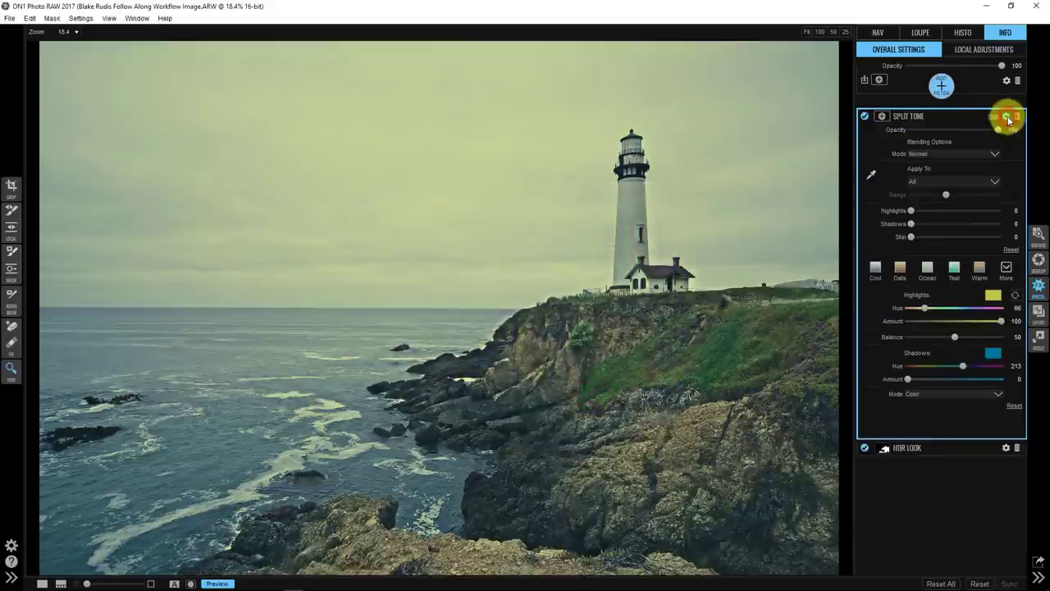
click(933, 182)
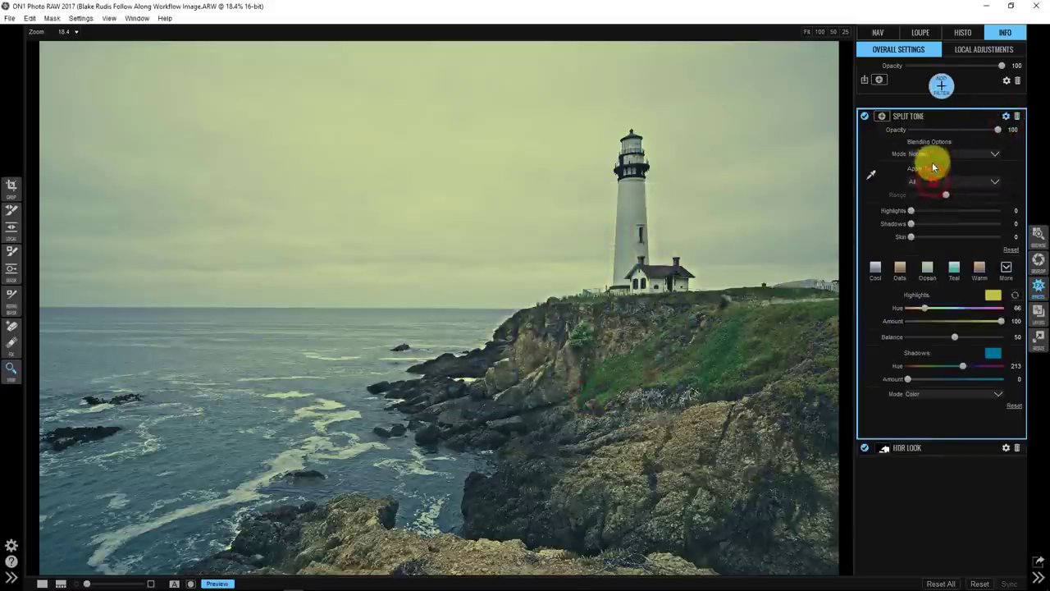
click(931, 155)
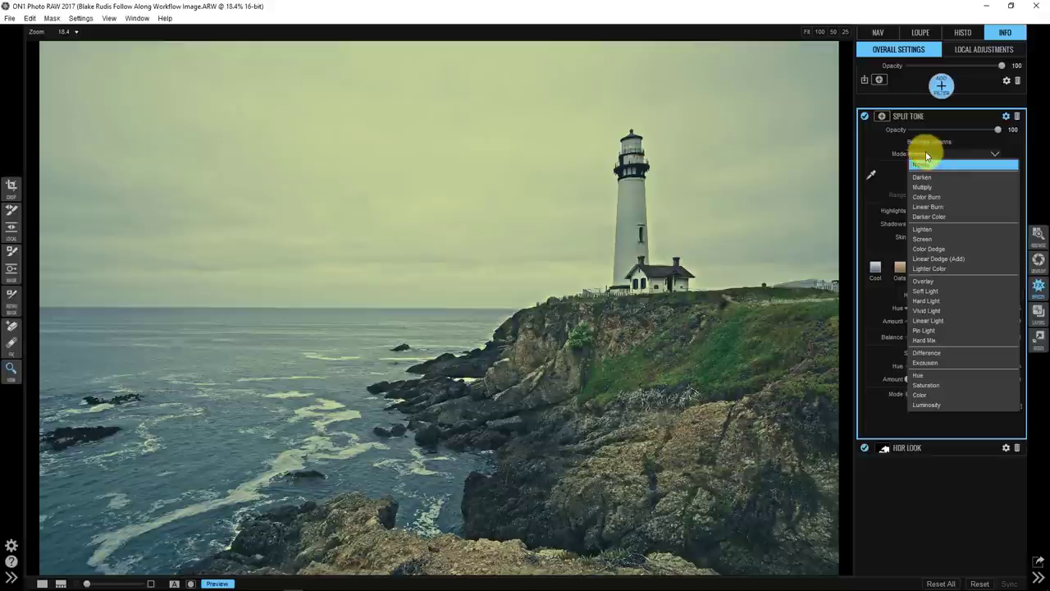
click(917, 395)
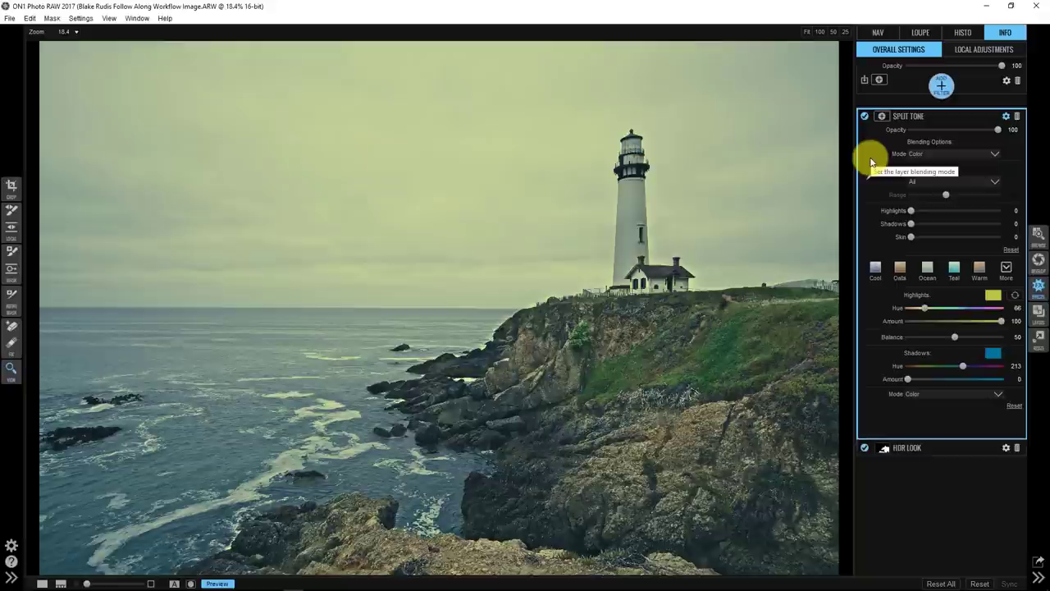
Apply Split Tone to Highlights only with Range 64, Highlights 34 and opacity 13
click(938, 180)
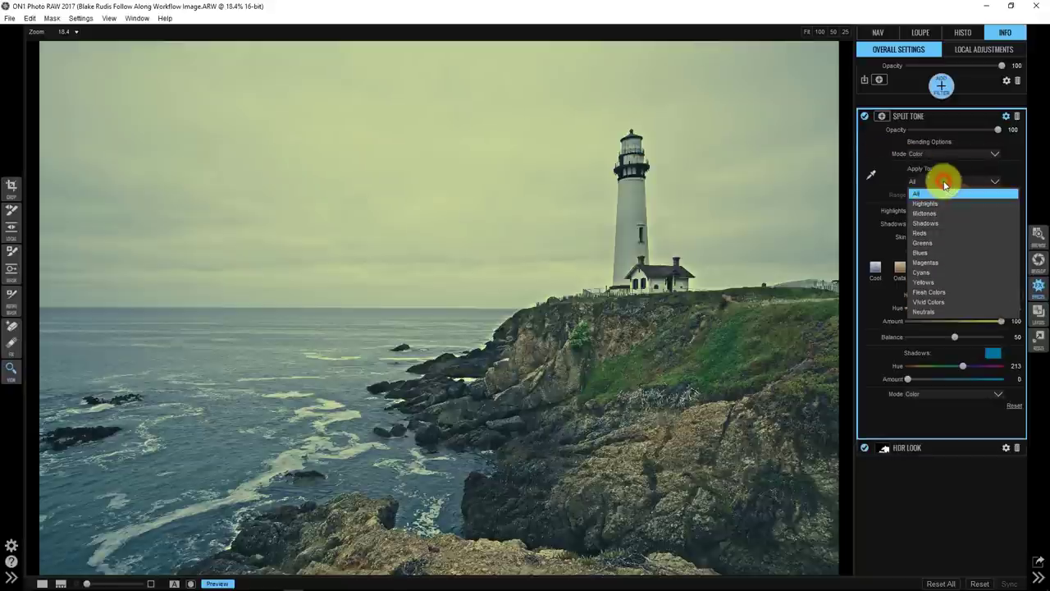
click(933, 203)
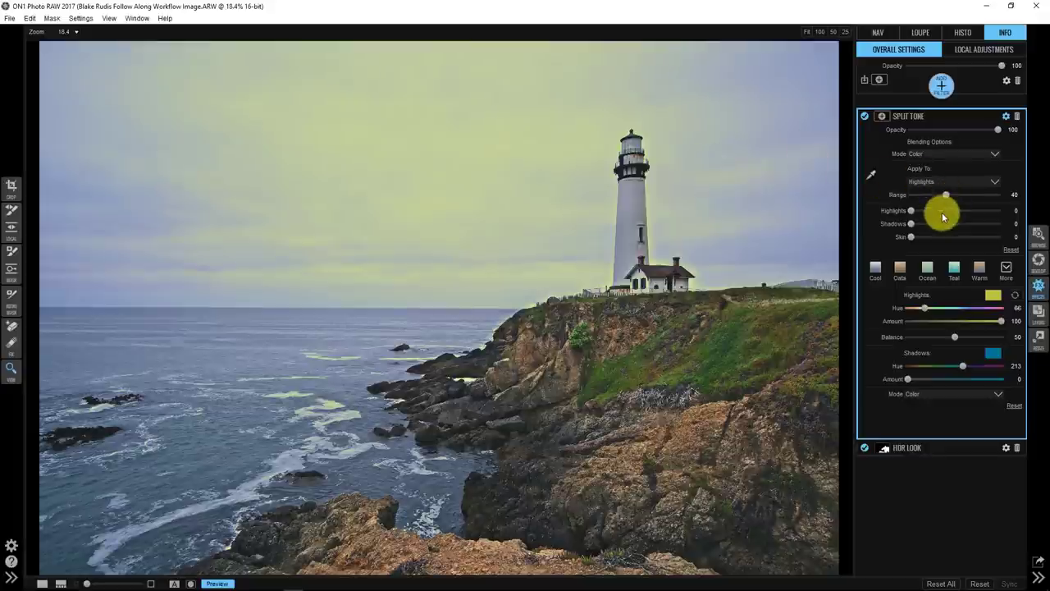
drag(939, 195, 966, 194)
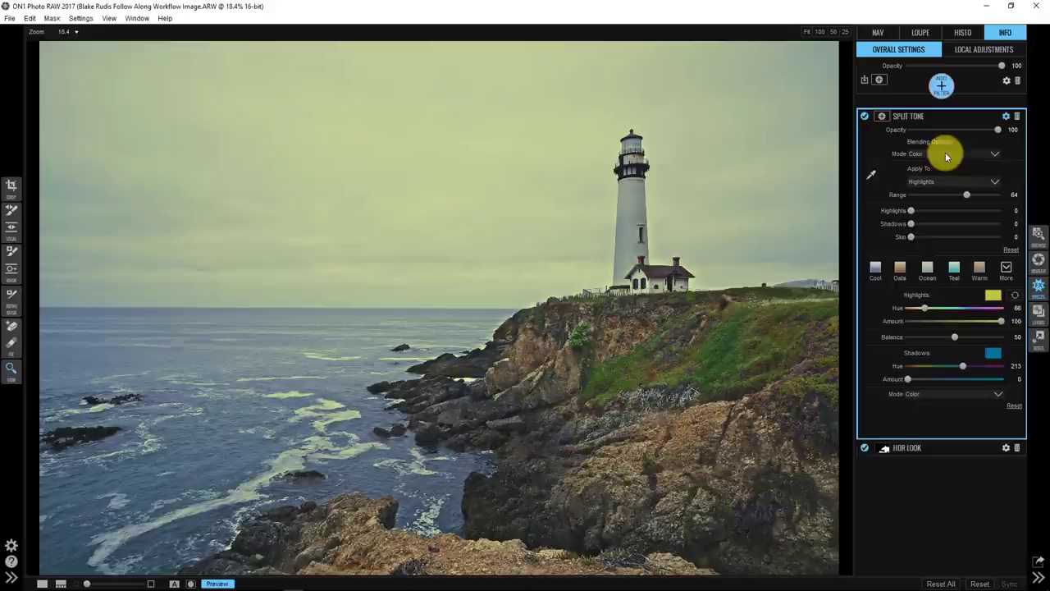
mouse_move(912, 211)
mouse_down()
mouse_move(963, 209)
mouse_move(912, 220)
mouse_up()
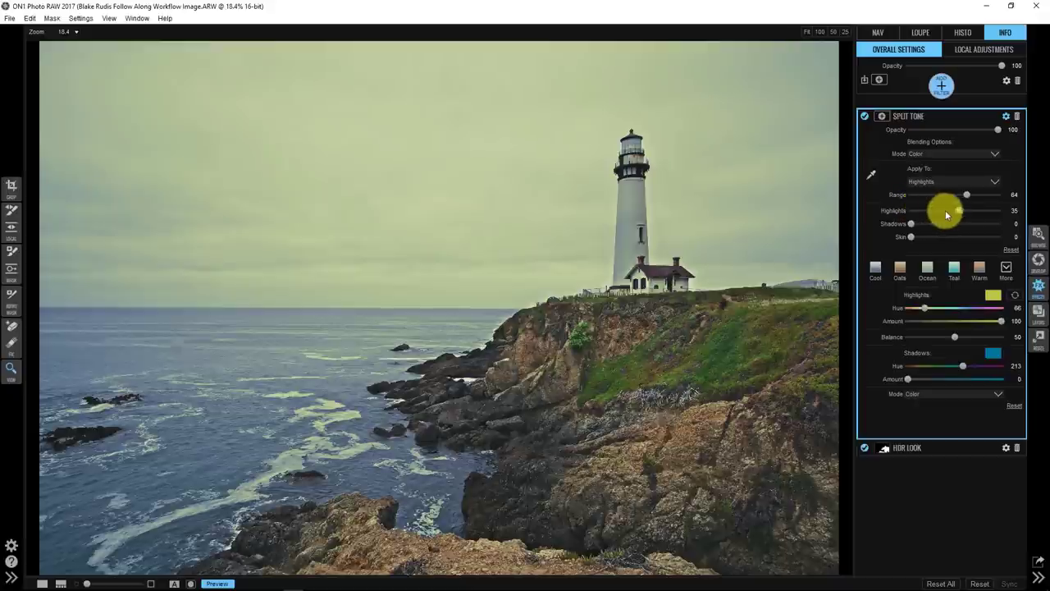
mouse_move(957, 211)
mouse_down()
mouse_move(920, 209)
mouse_move(960, 212)
mouse_up()
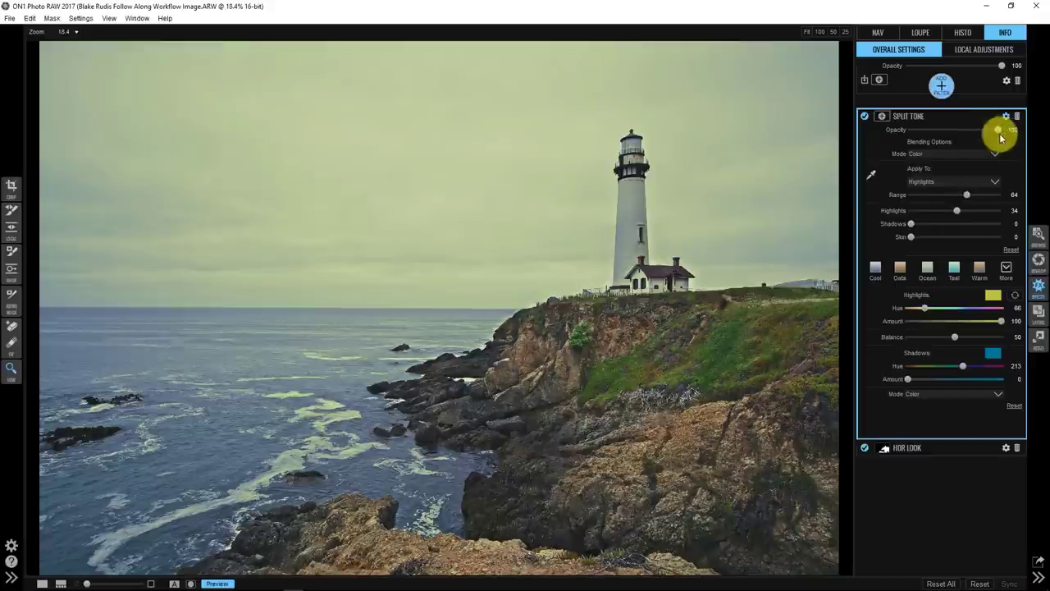
drag(998, 131, 923, 138)
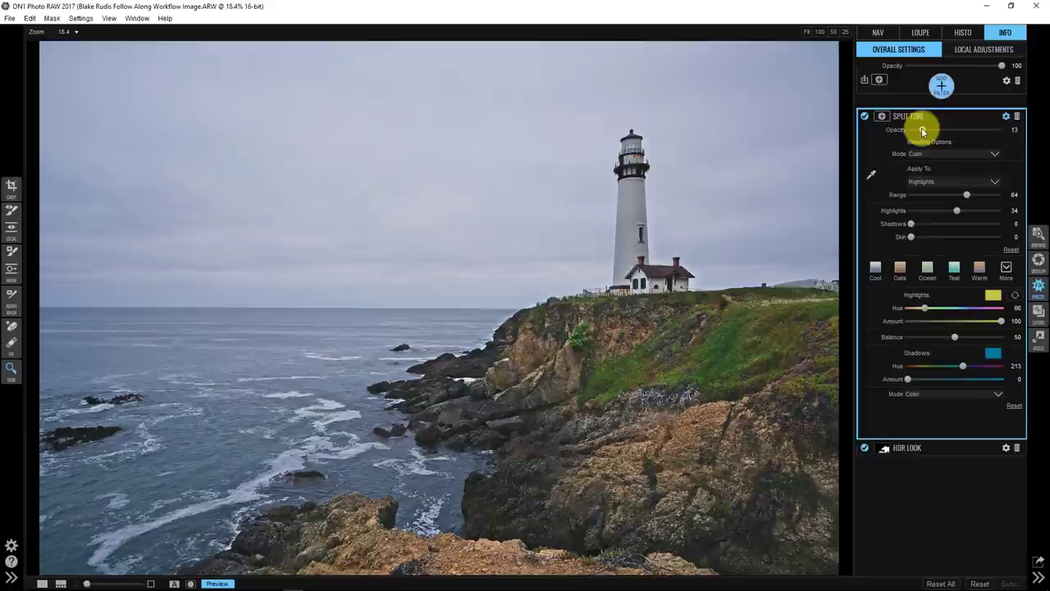
Compare Split Tone off and on, then shift the highlight hue to 298 magenta
click(865, 117)
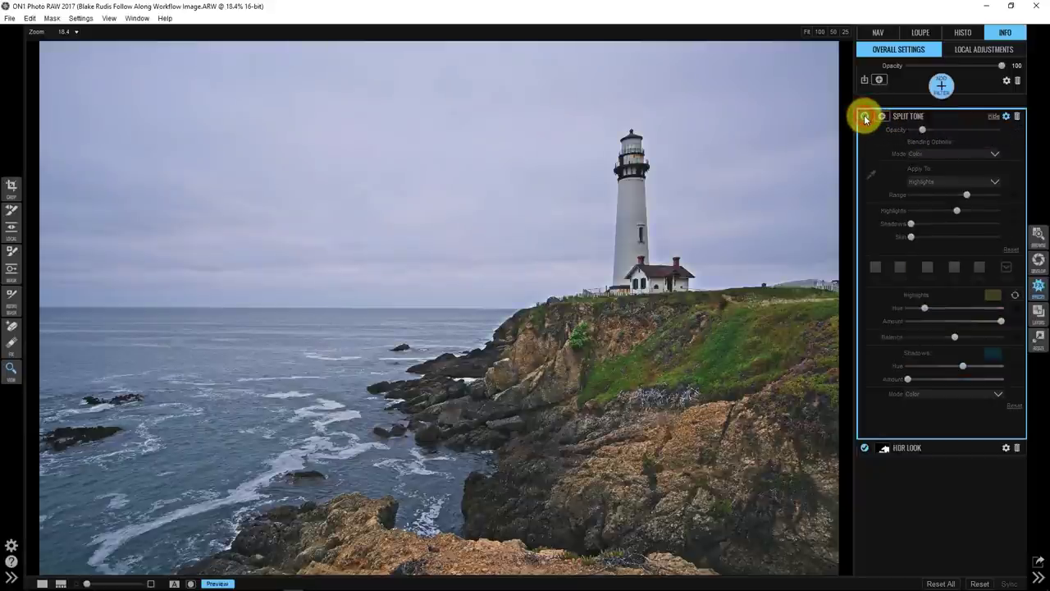
click(865, 117)
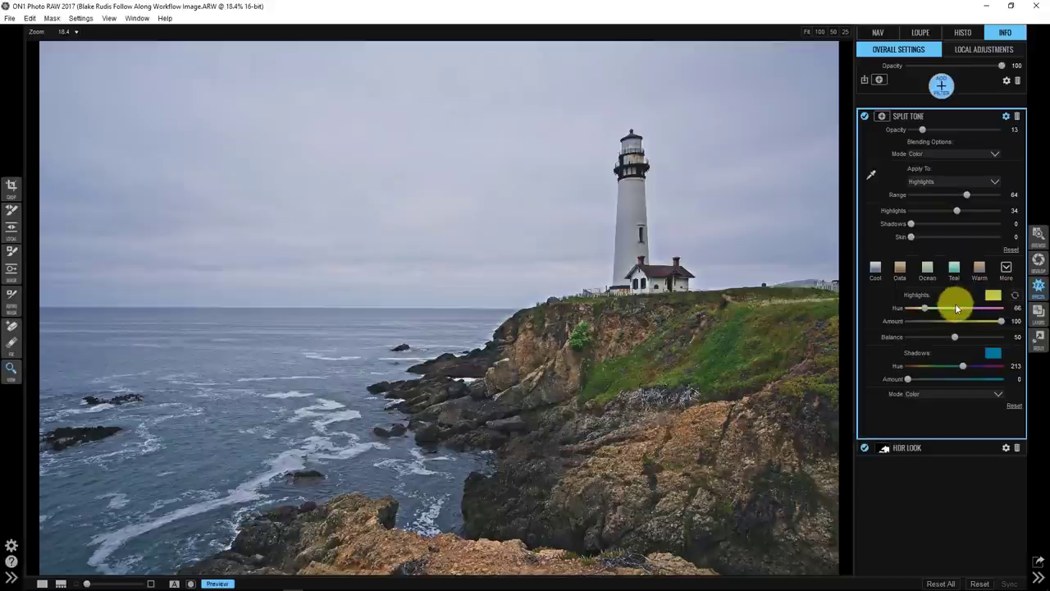
drag(927, 308, 987, 316)
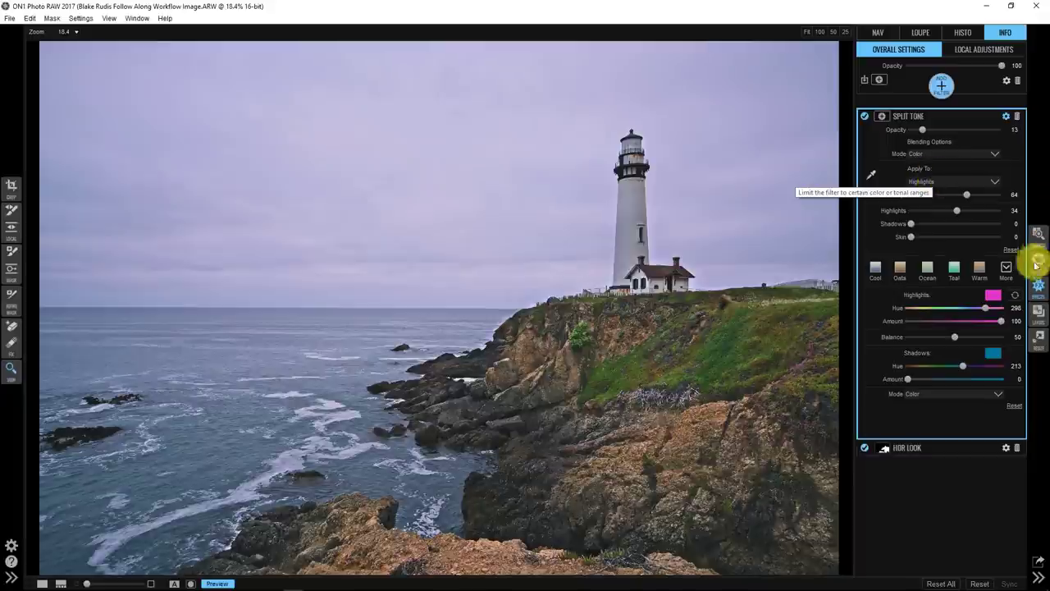
Return the highlight hue to yellow-green, preview opacity 100, settle at 13, and fold the panel
drag(985, 307, 927, 311)
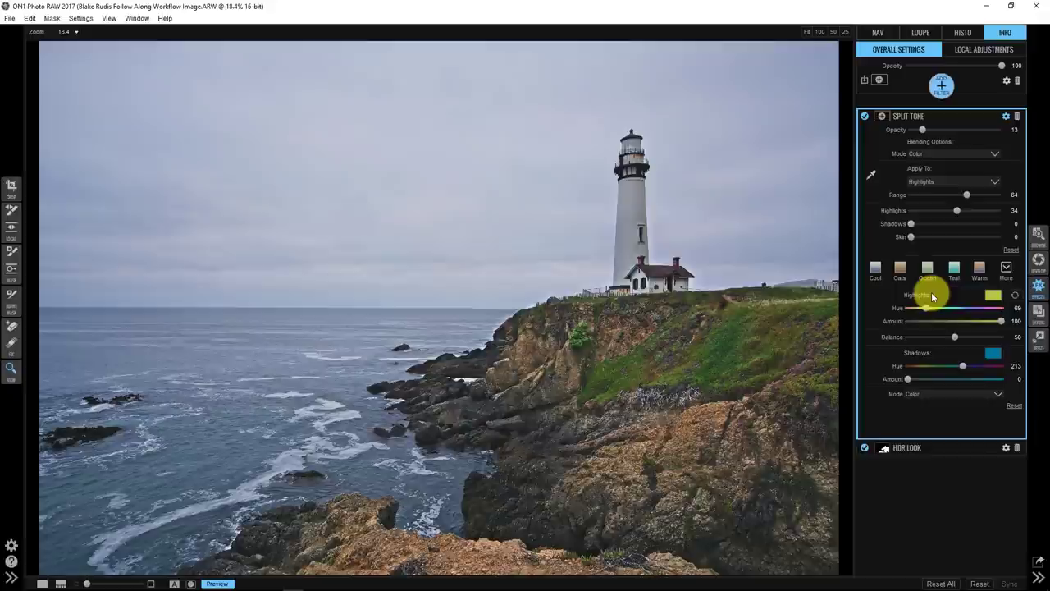
drag(923, 130, 1012, 129)
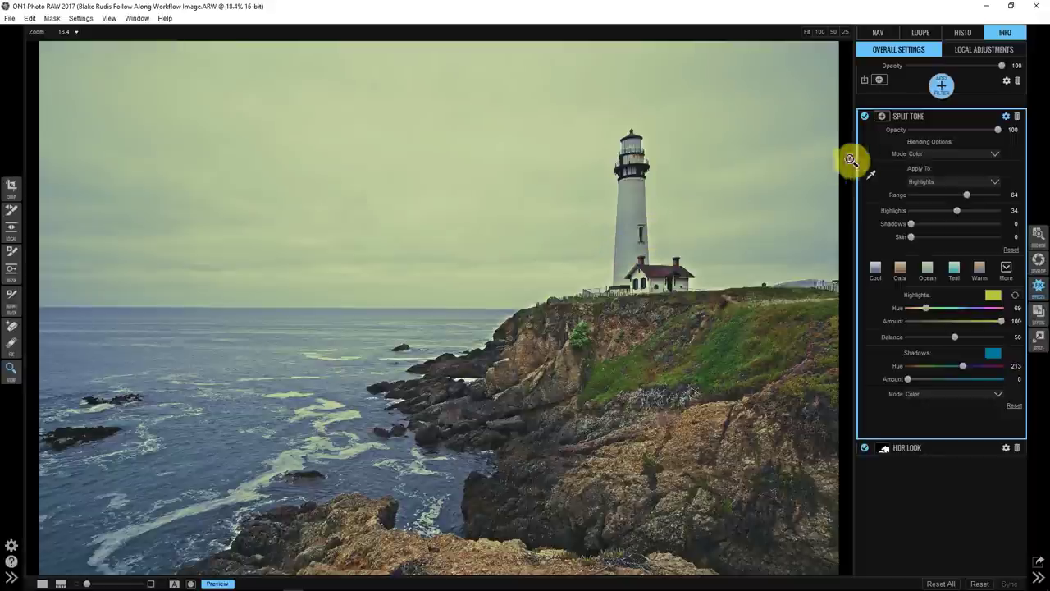
click(921, 131)
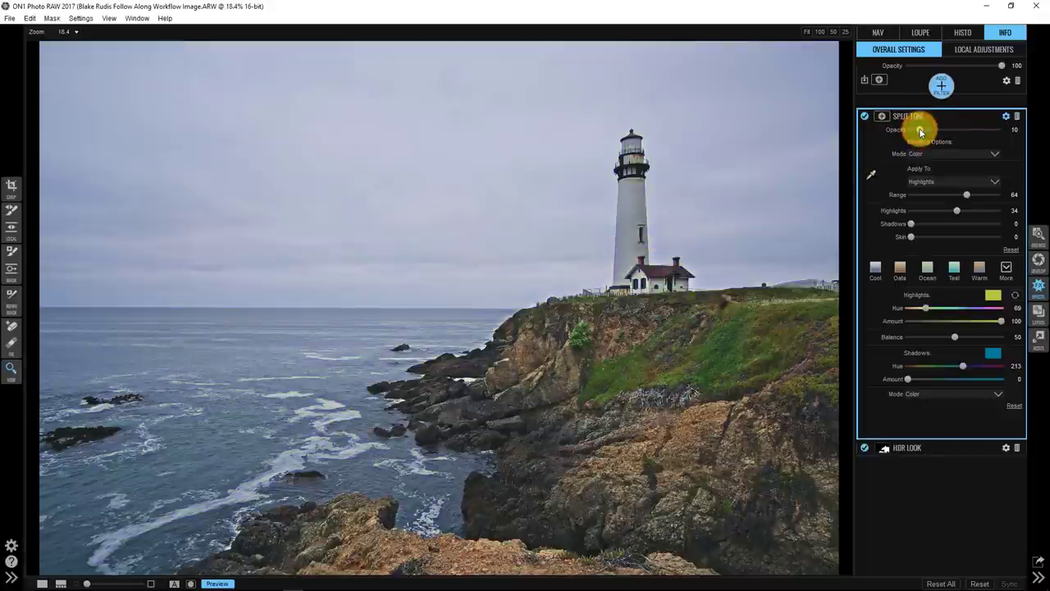
drag(920, 131, 922, 132)
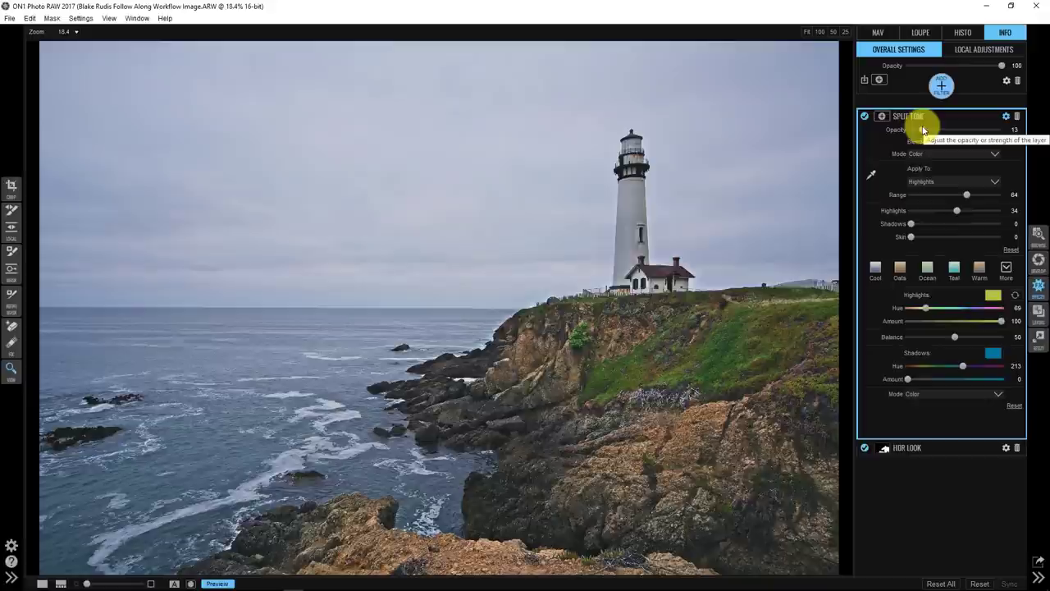
mouse_move(929, 306)
mouse_down()
mouse_move(903, 312)
mouse_move(943, 302)
mouse_move(928, 311)
mouse_up()
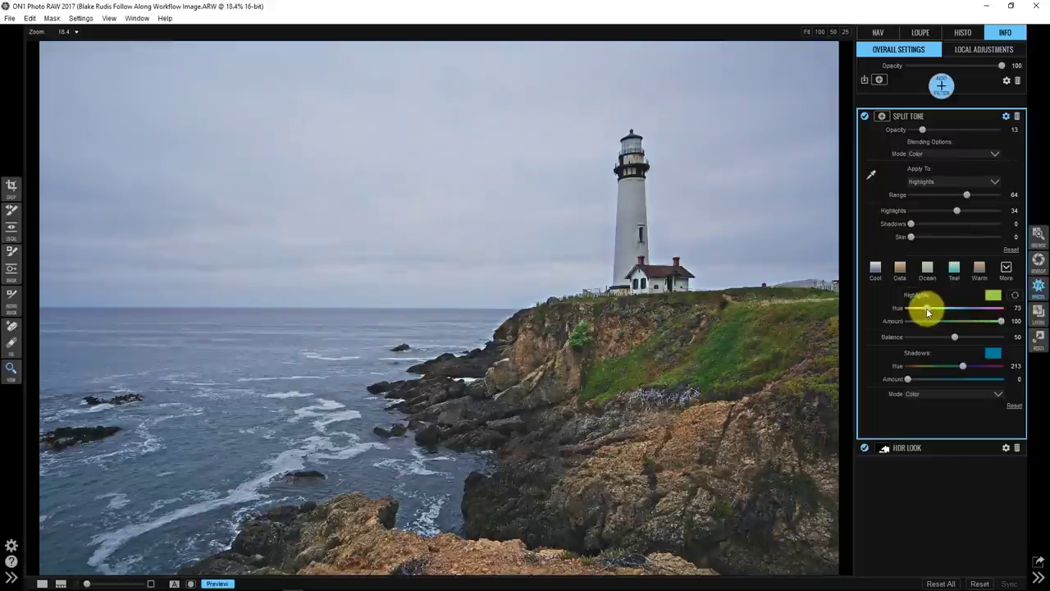
click(916, 116)
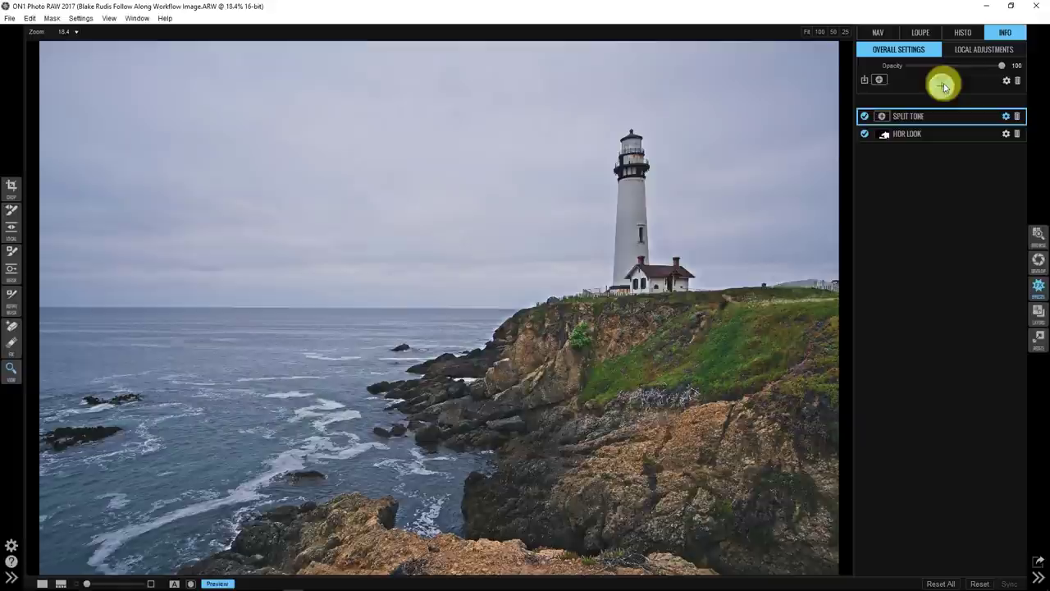
Add a Sunshine filter above Split Tone and compare it off and on
click(944, 86)
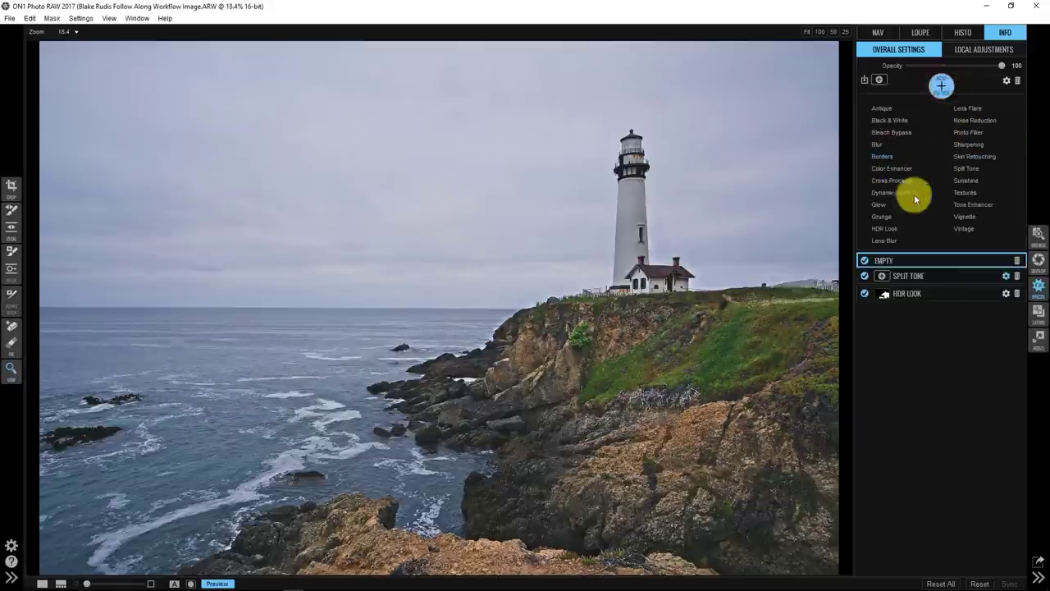
click(964, 180)
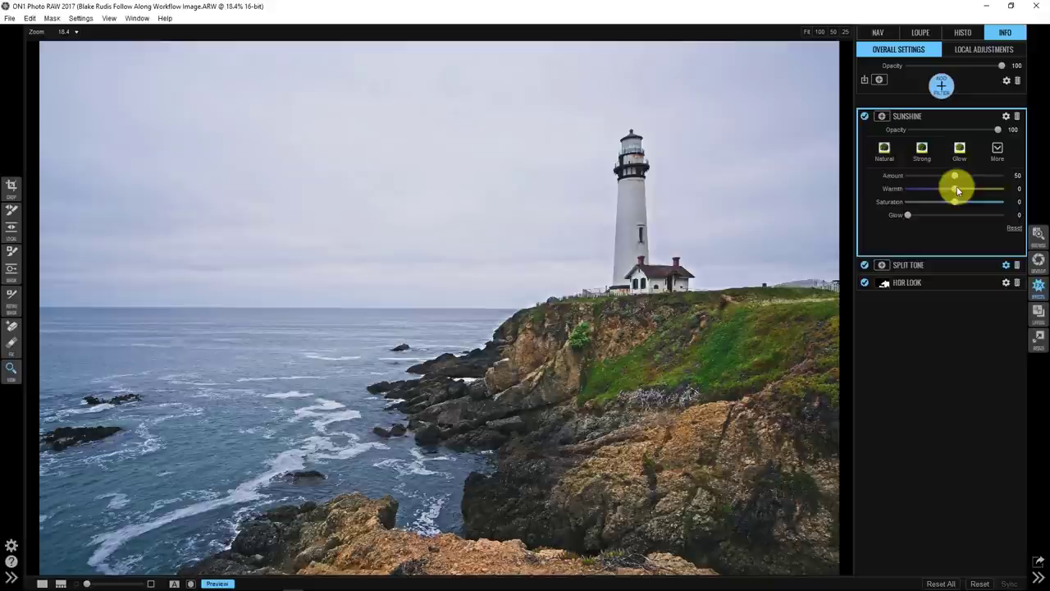
click(866, 117)
click(865, 117)
click(864, 118)
Set Sunshine Amount 60, Warmth 28 and Saturation 4, comparing before and after
drag(953, 176, 964, 176)
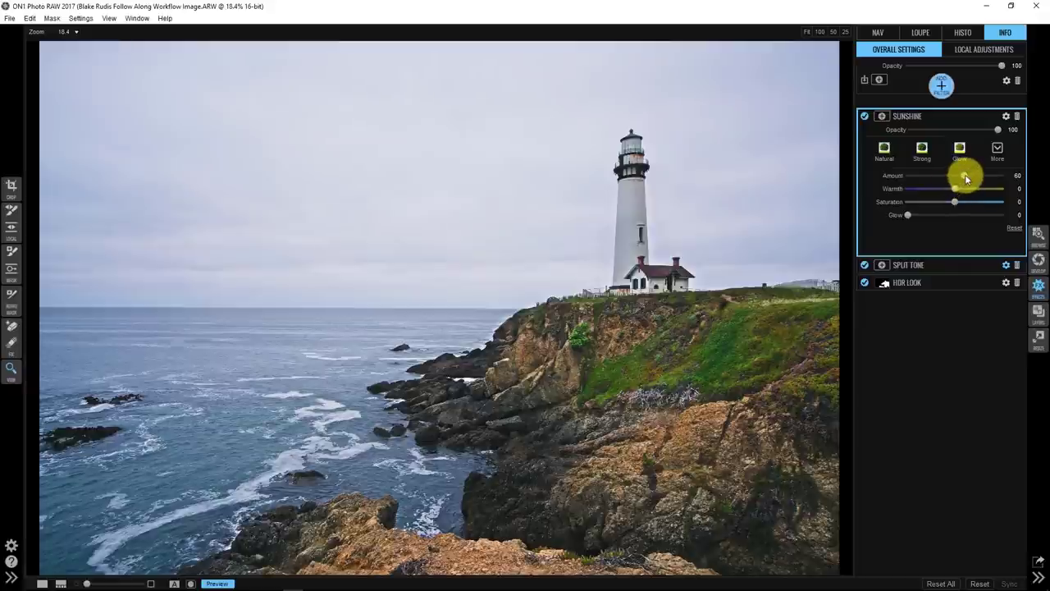
drag(955, 188, 982, 193)
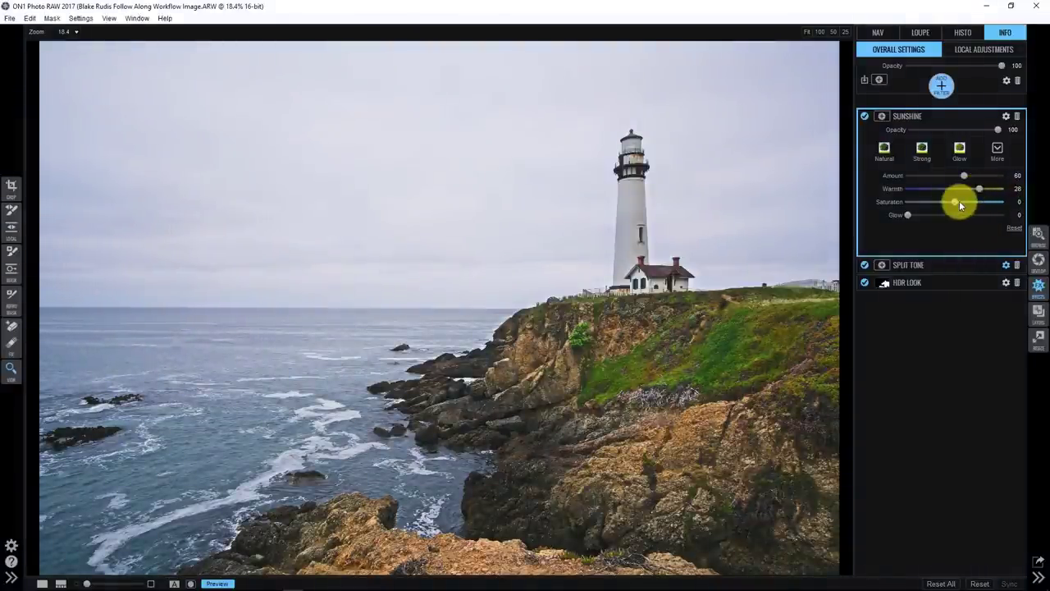
drag(959, 201, 962, 200)
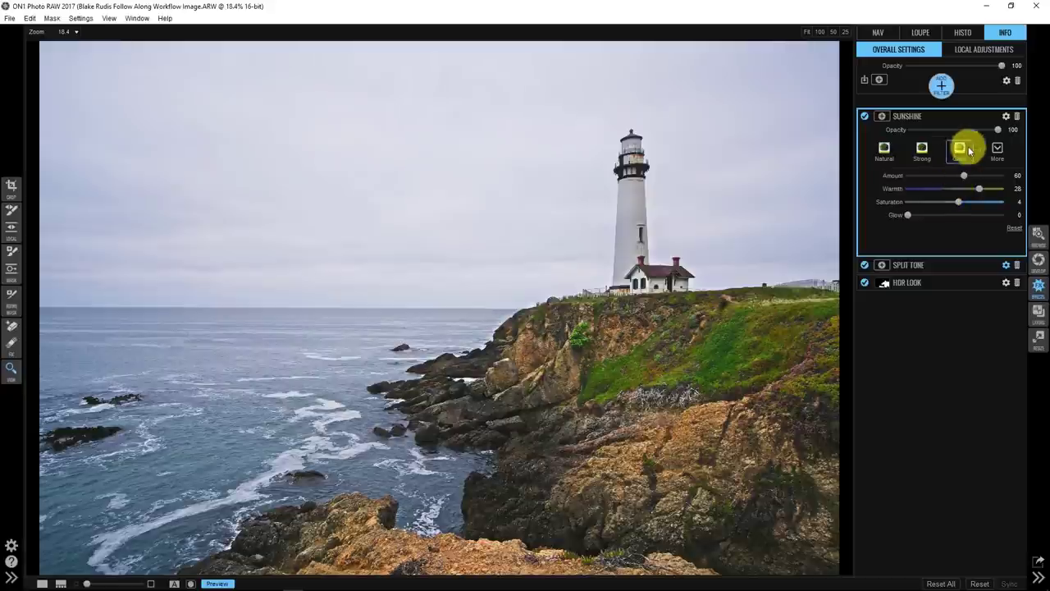
click(864, 116)
click(864, 116)
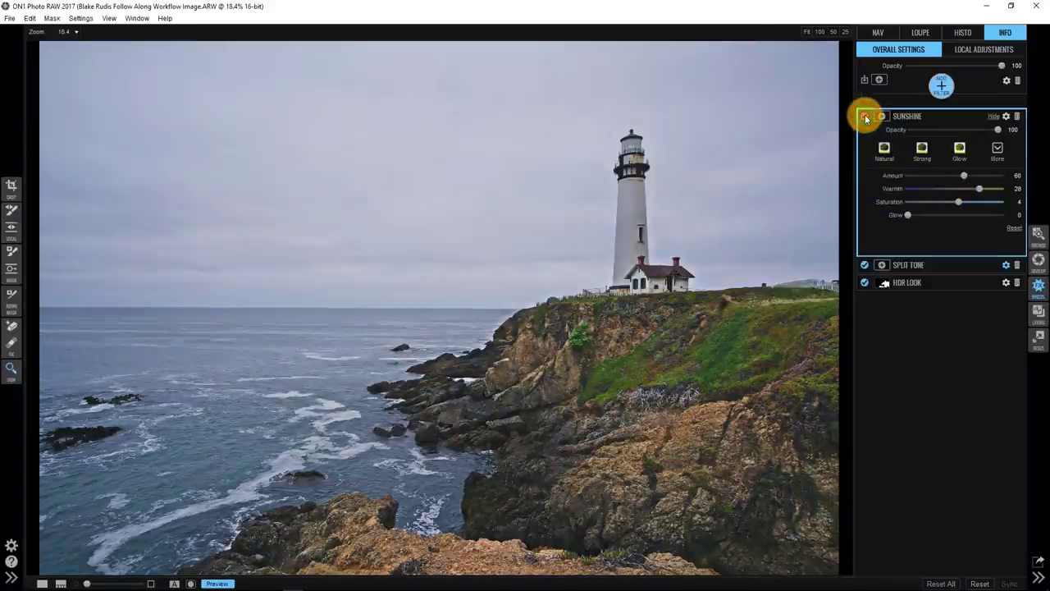
click(865, 116)
click(865, 115)
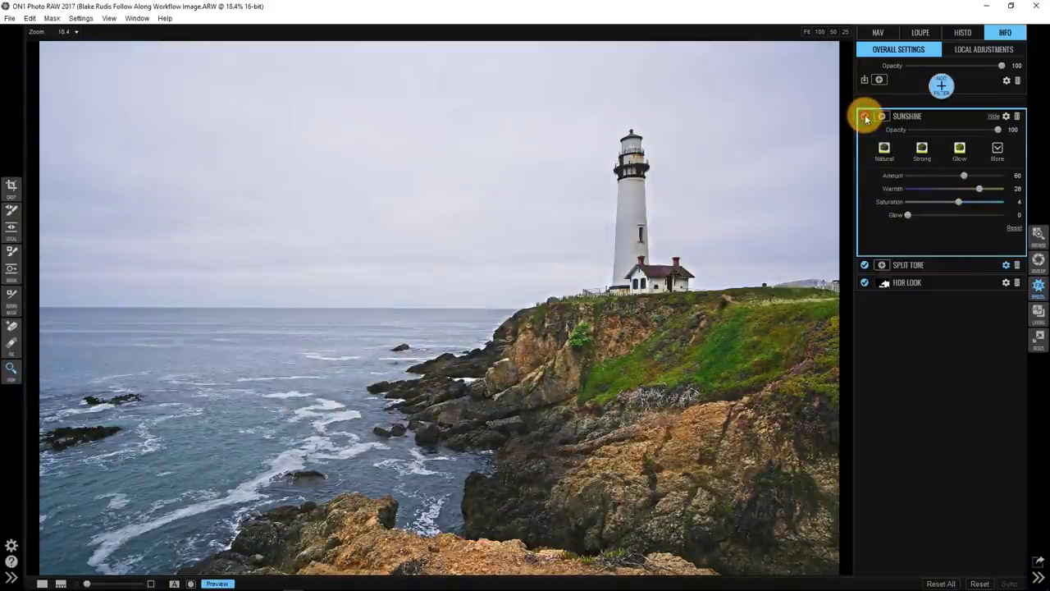
click(865, 116)
click(865, 116)
click(865, 115)
click(865, 116)
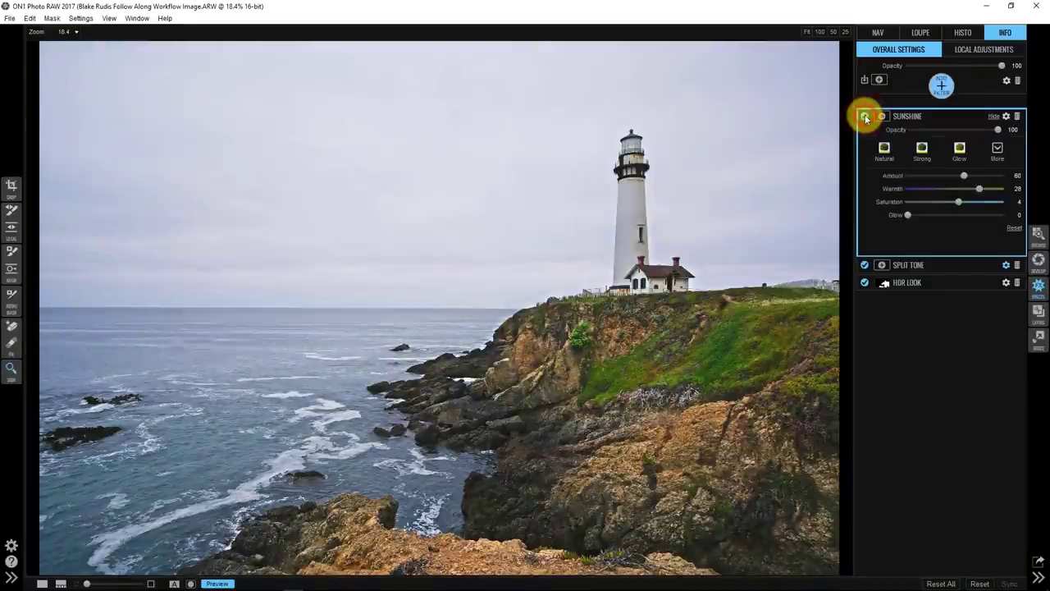
Restrict the Sunshine filter to Shadows in its blending options
click(1007, 117)
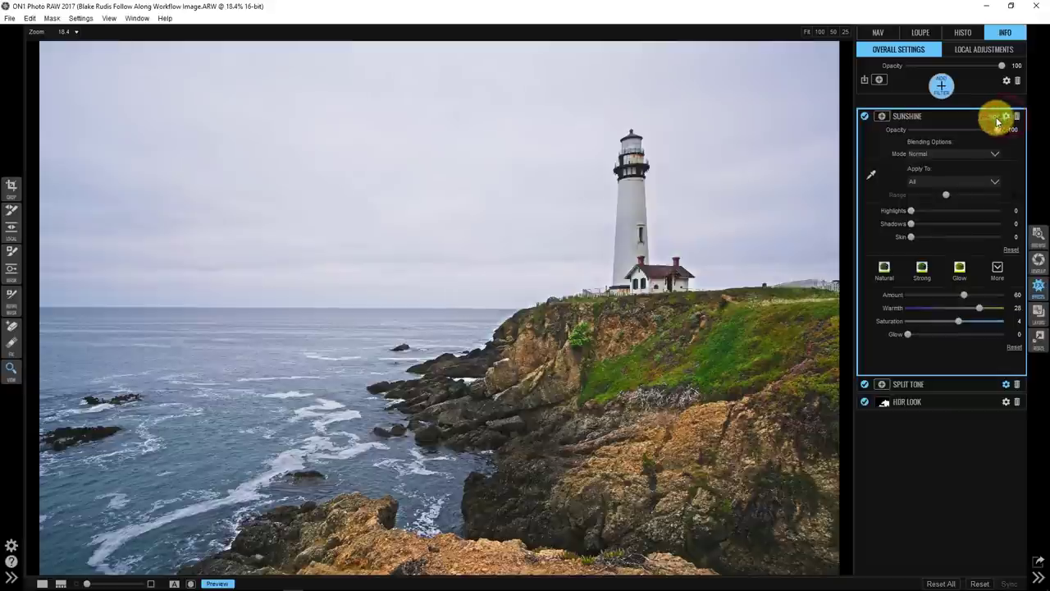
click(996, 181)
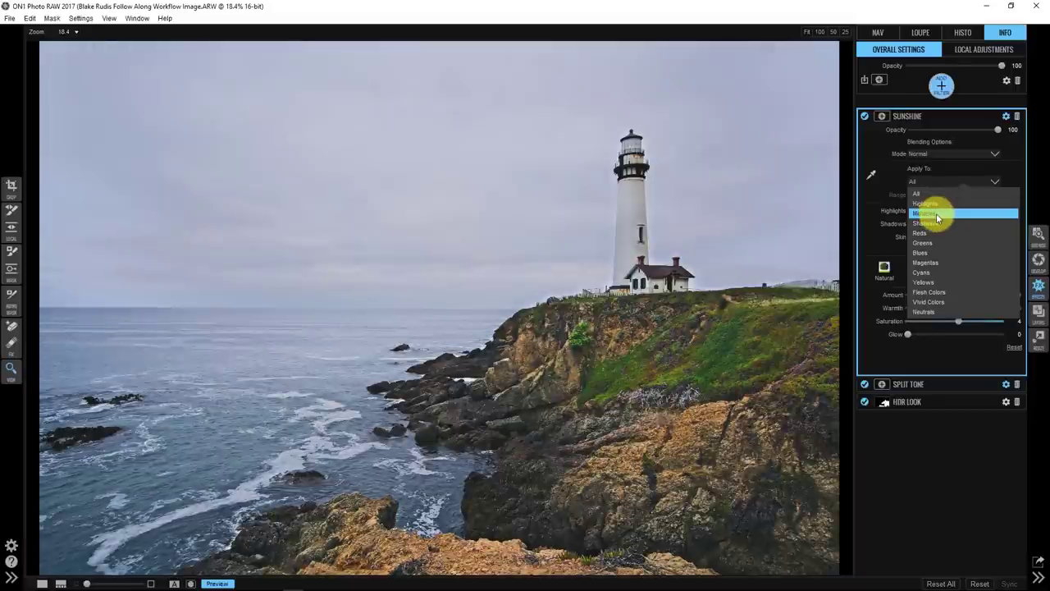
click(936, 222)
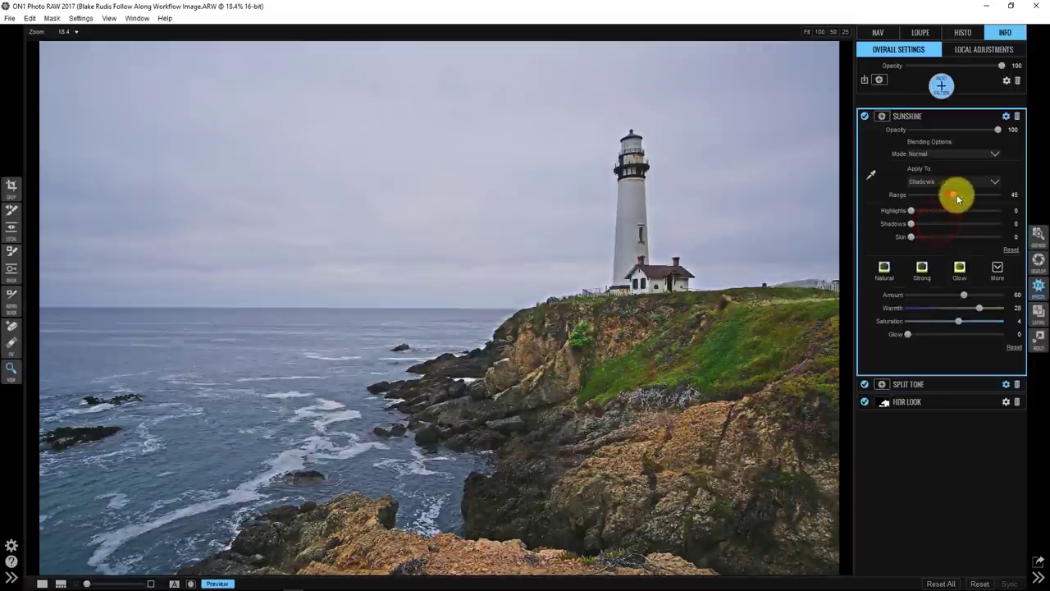
mouse_move(957, 199)
mouse_down()
mouse_move(1008, 192)
mouse_move(968, 201)
mouse_up()
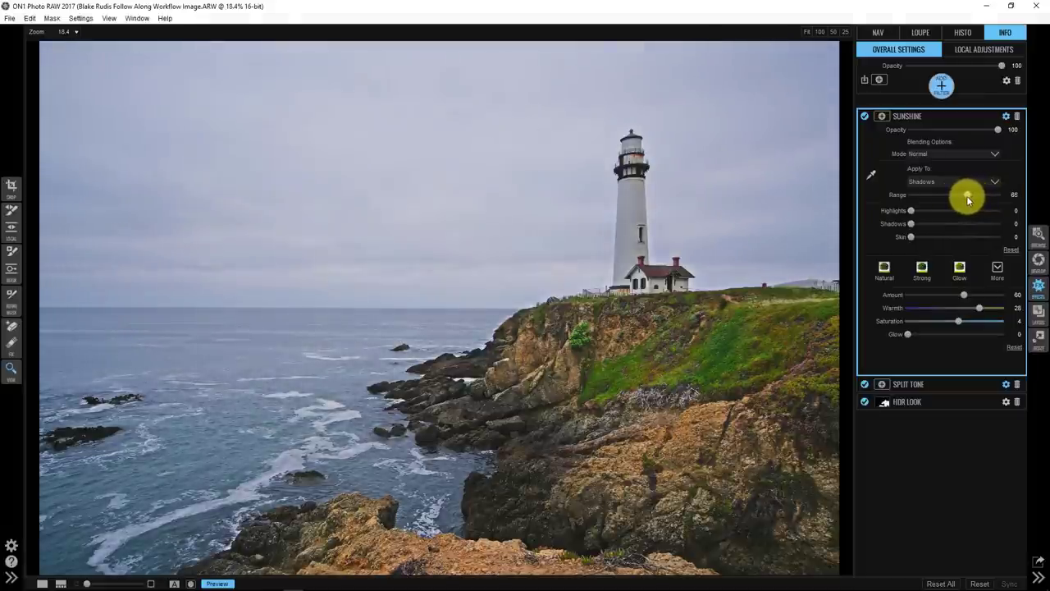
Compare Sunshine off and on, set the shadow Range to about 58, and collapse the panel
click(864, 117)
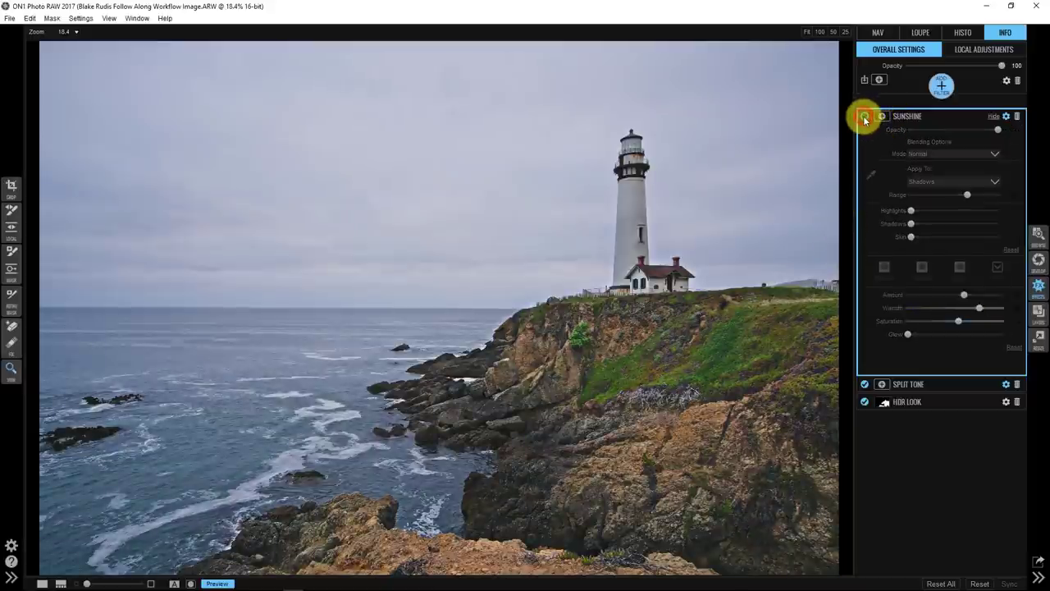
click(865, 116)
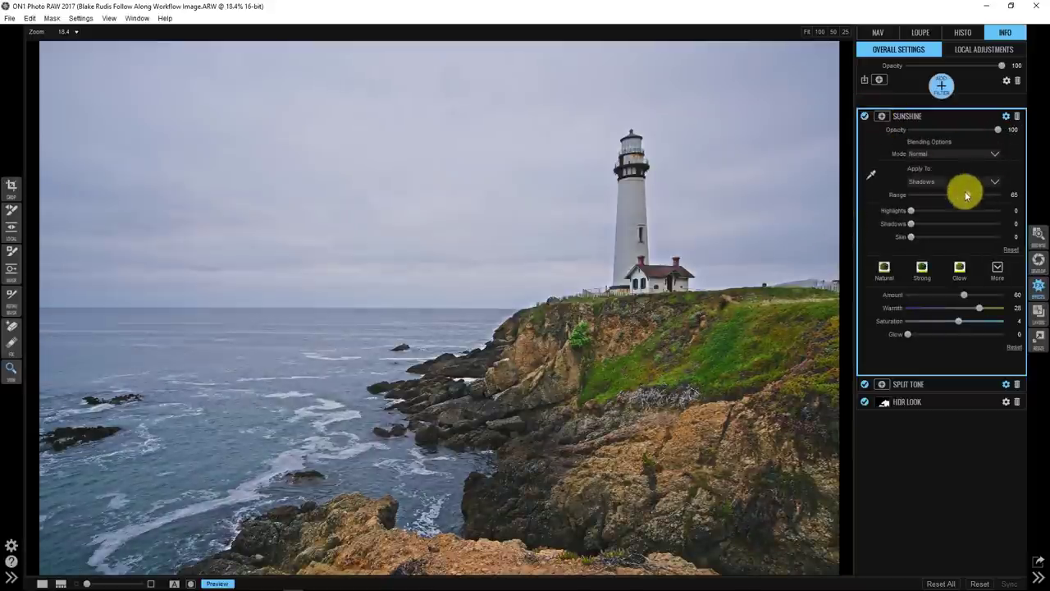
drag(966, 195, 932, 197)
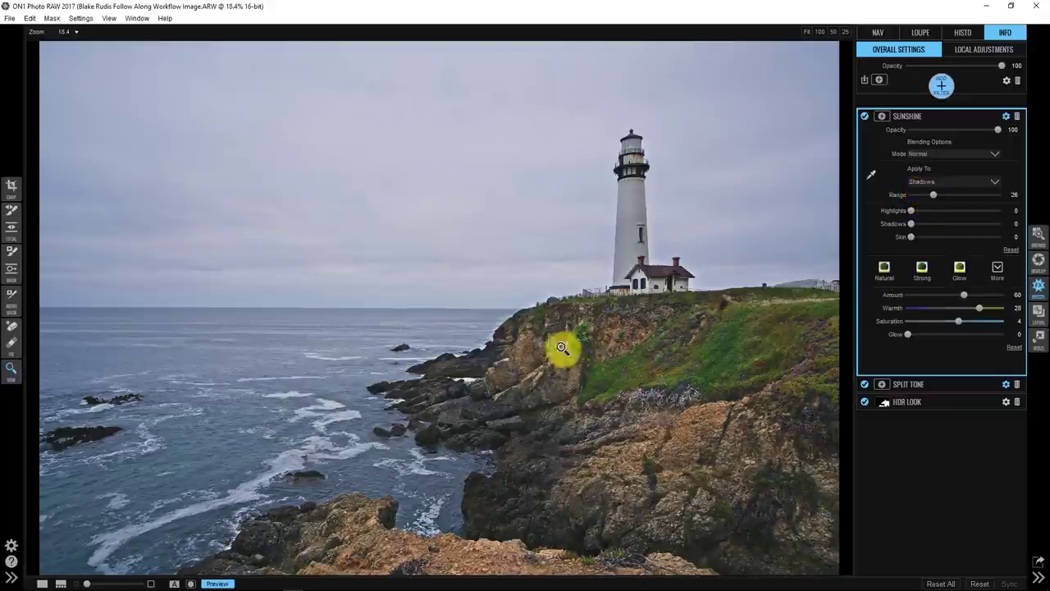
drag(937, 201, 958, 196)
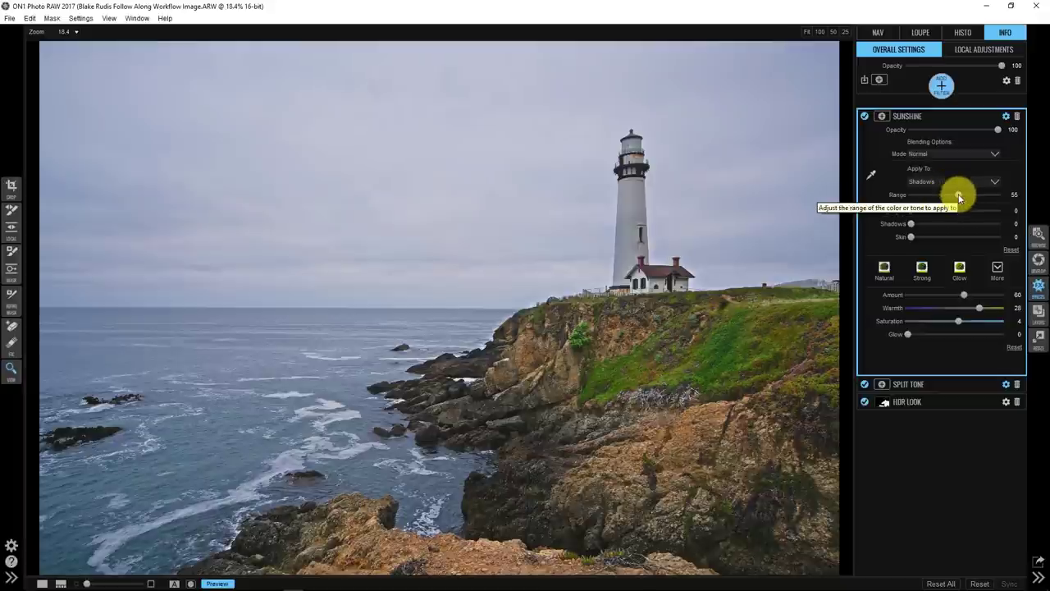
drag(958, 194, 962, 196)
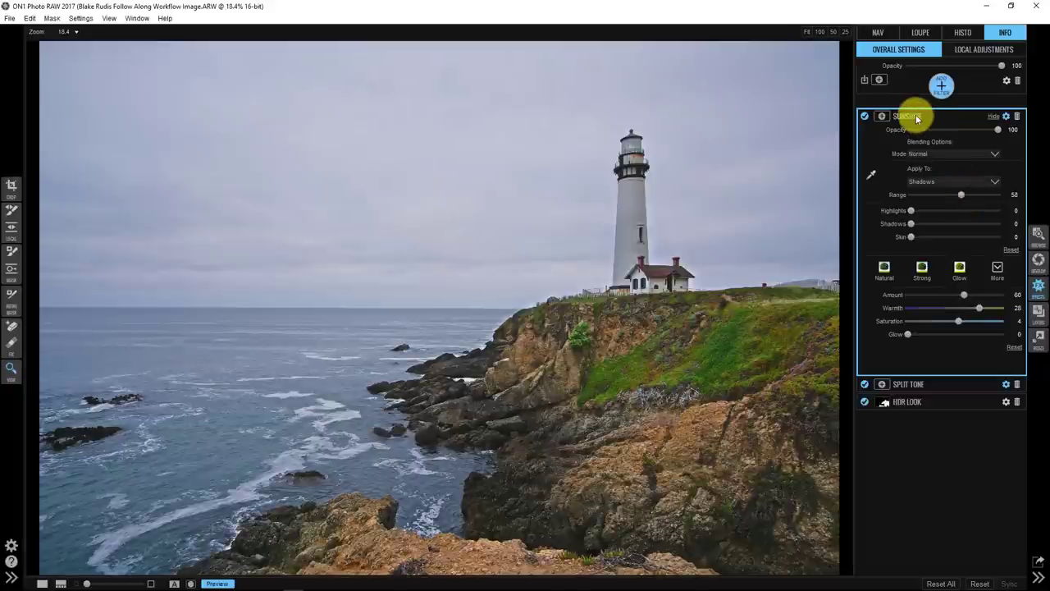
click(938, 179)
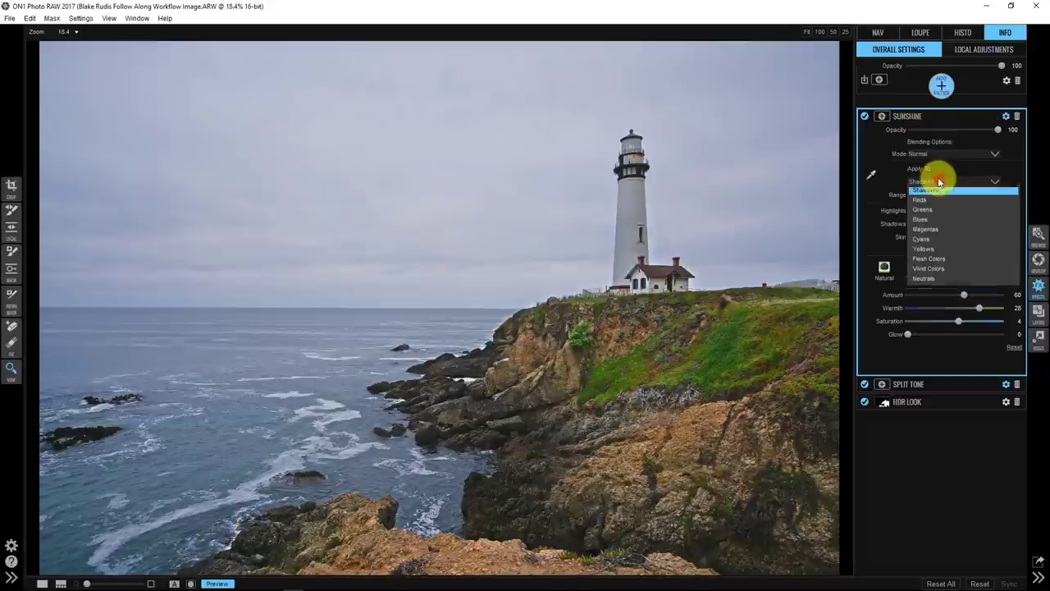
click(940, 181)
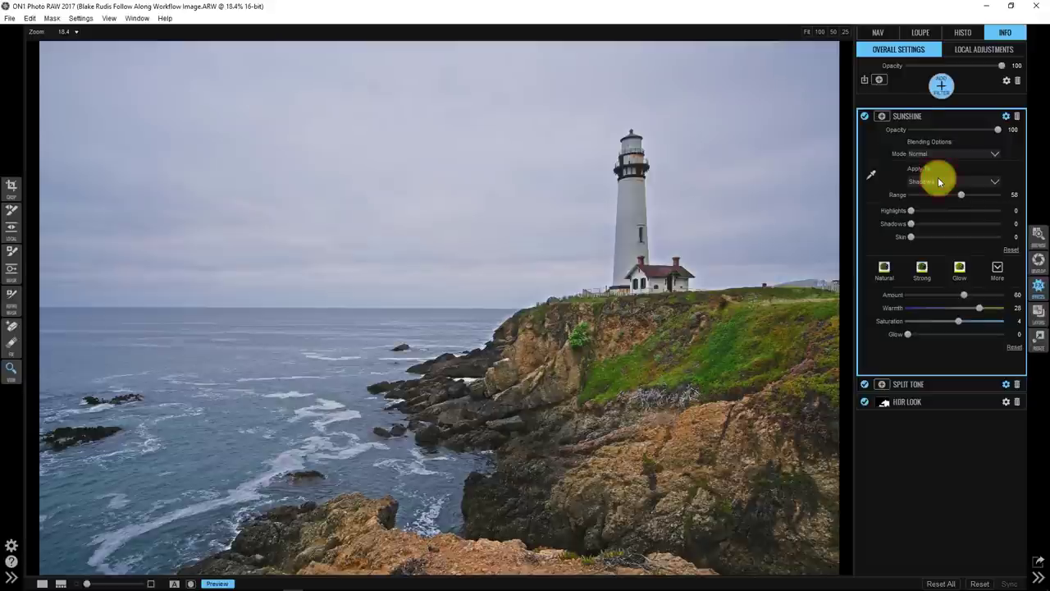
click(915, 119)
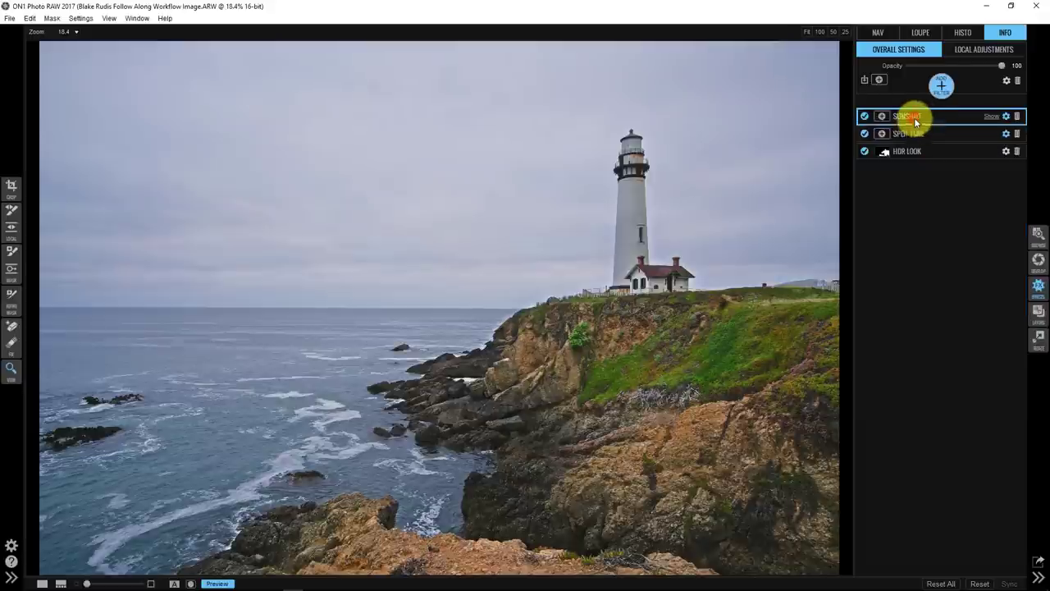
Add a Vignette filter using the Big Softy preset (Brightness -100, Size 35, Feather 100)
click(941, 85)
click(969, 219)
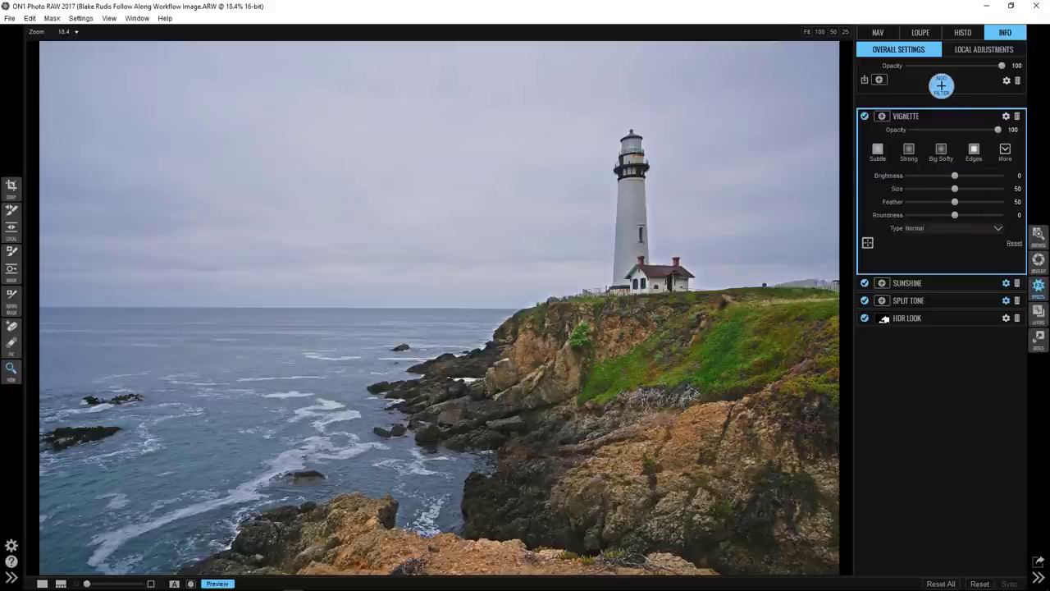
click(943, 155)
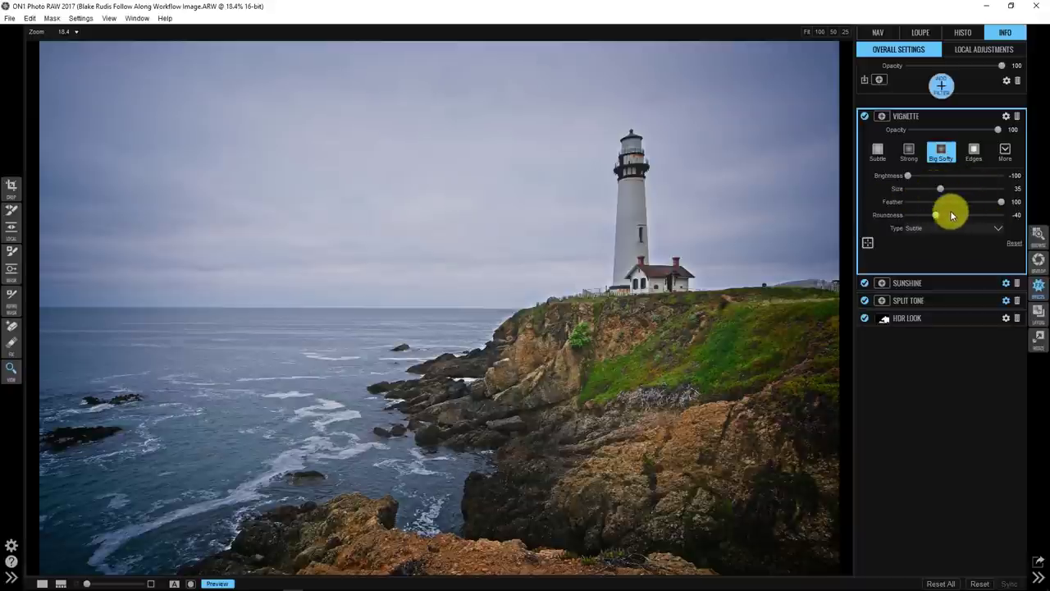
In the Vignette blending options, try the Shadows and Skin sliders, then set Highlights to 64
click(1006, 116)
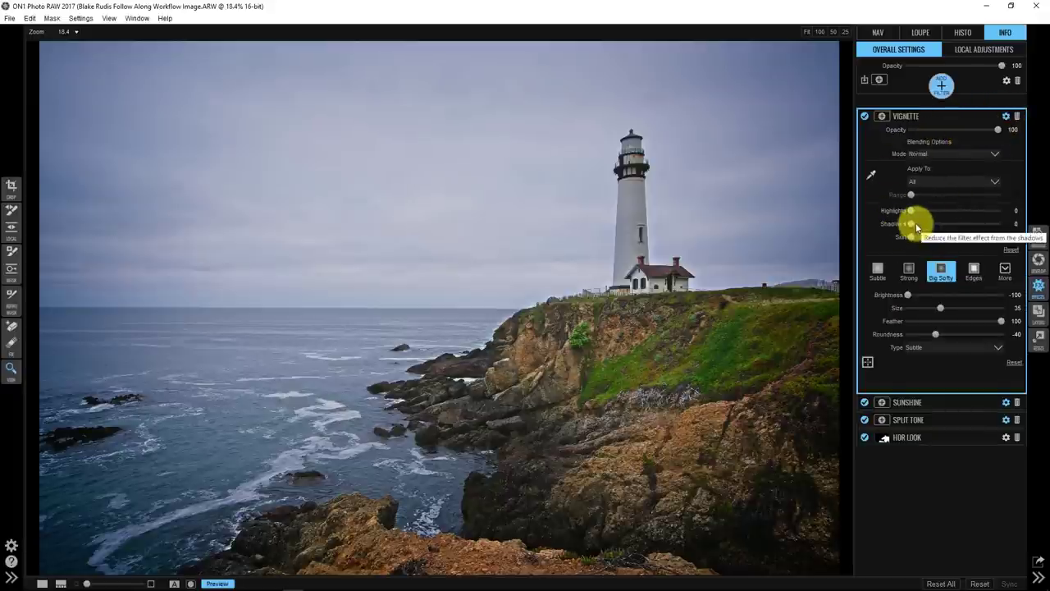
drag(912, 223, 988, 218)
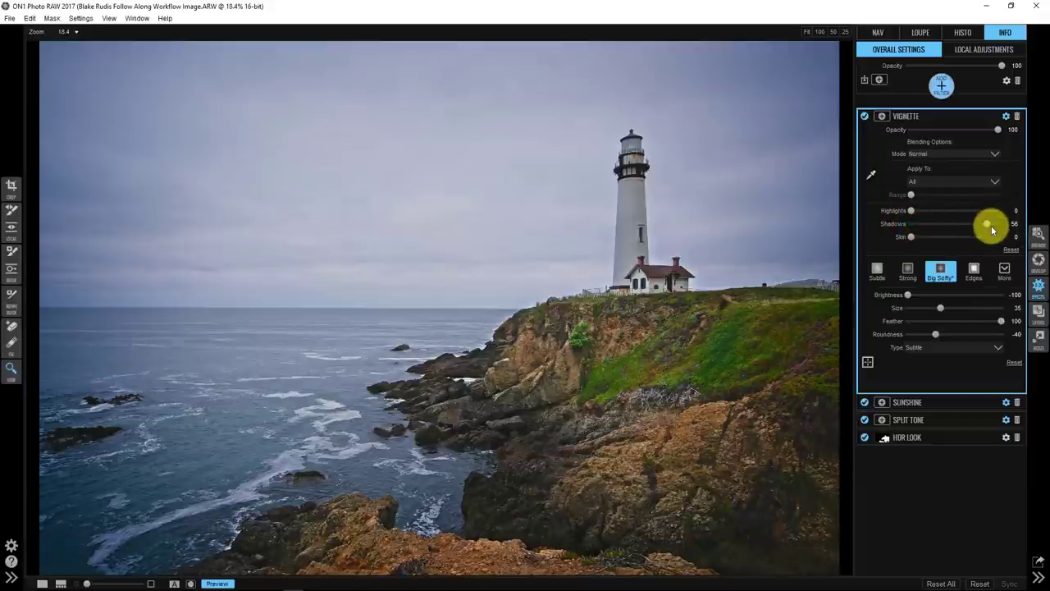
drag(987, 226, 942, 236)
drag(1022, 238, 961, 210)
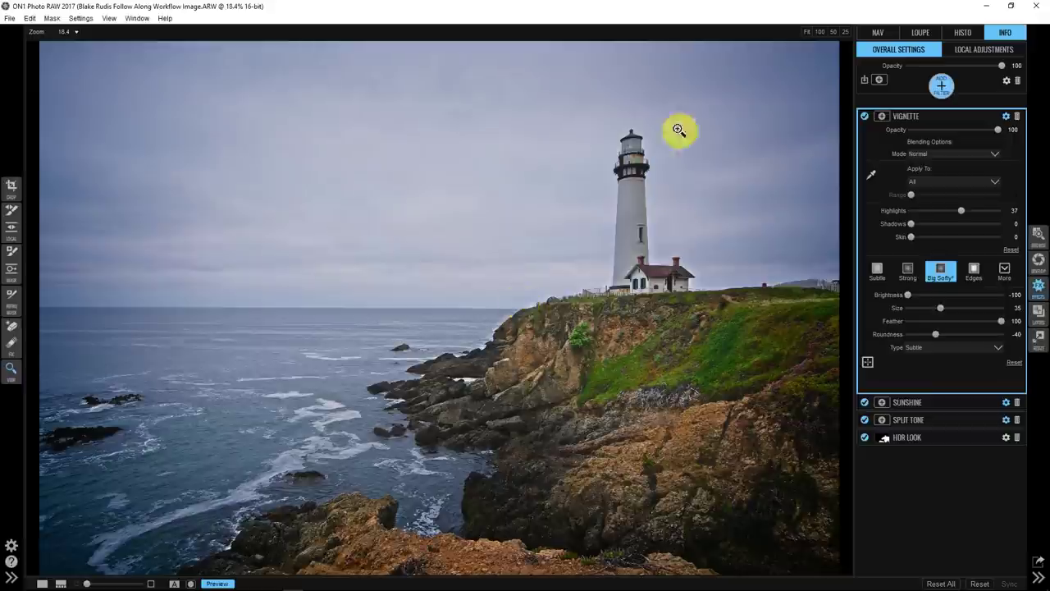
drag(962, 210, 905, 215)
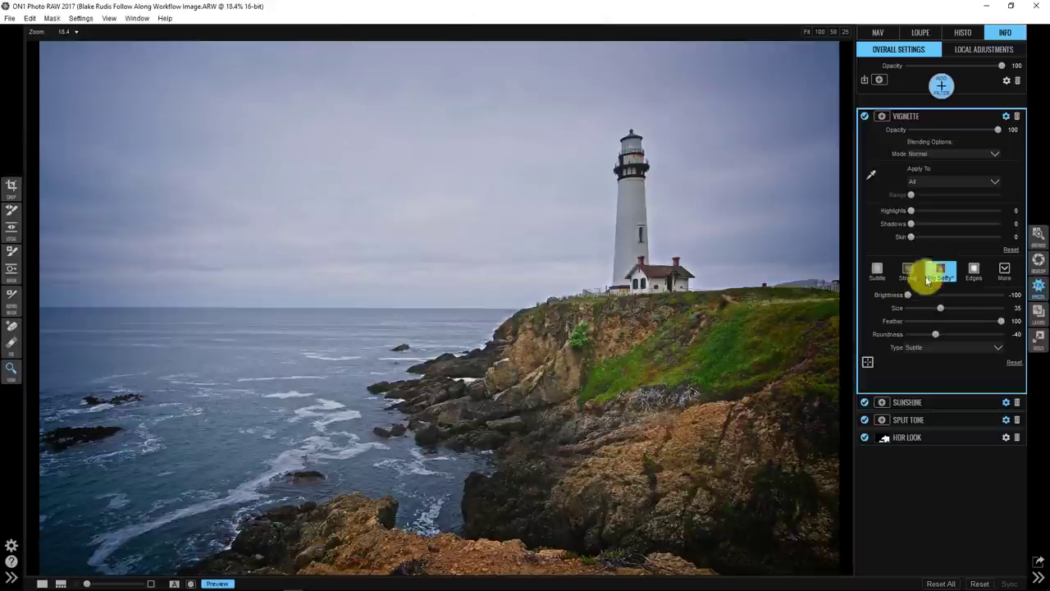
drag(911, 211, 1009, 211)
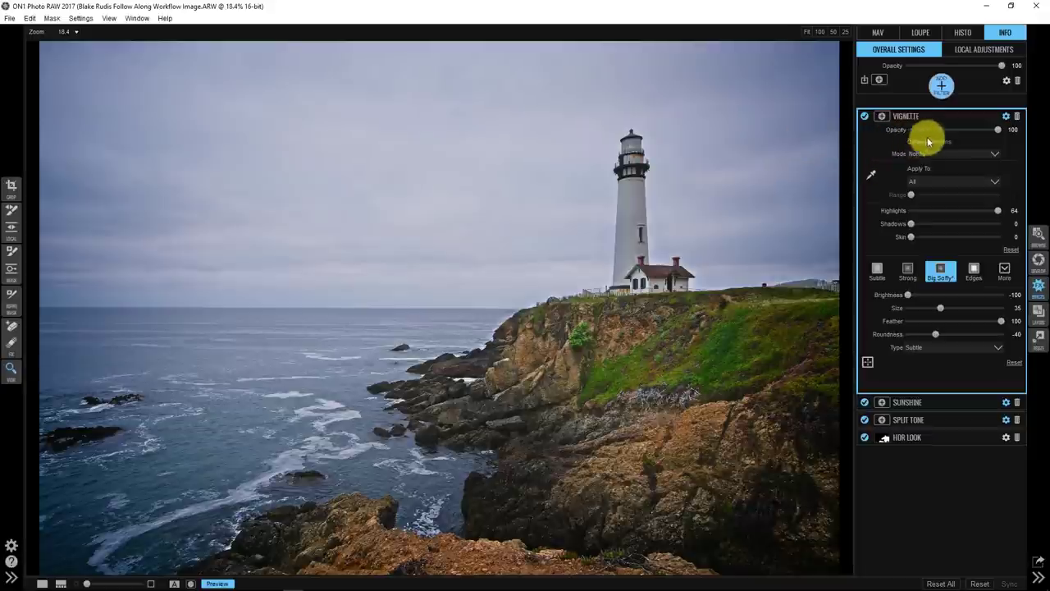
Set the Vignette blend mode to Luminosity and lower its opacity to 52
click(996, 154)
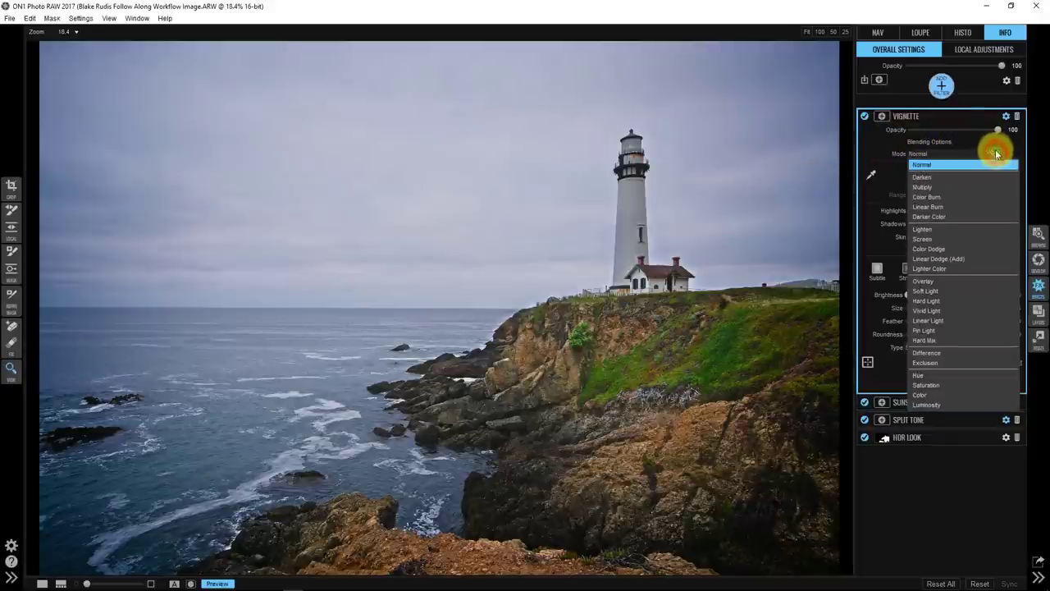
click(925, 406)
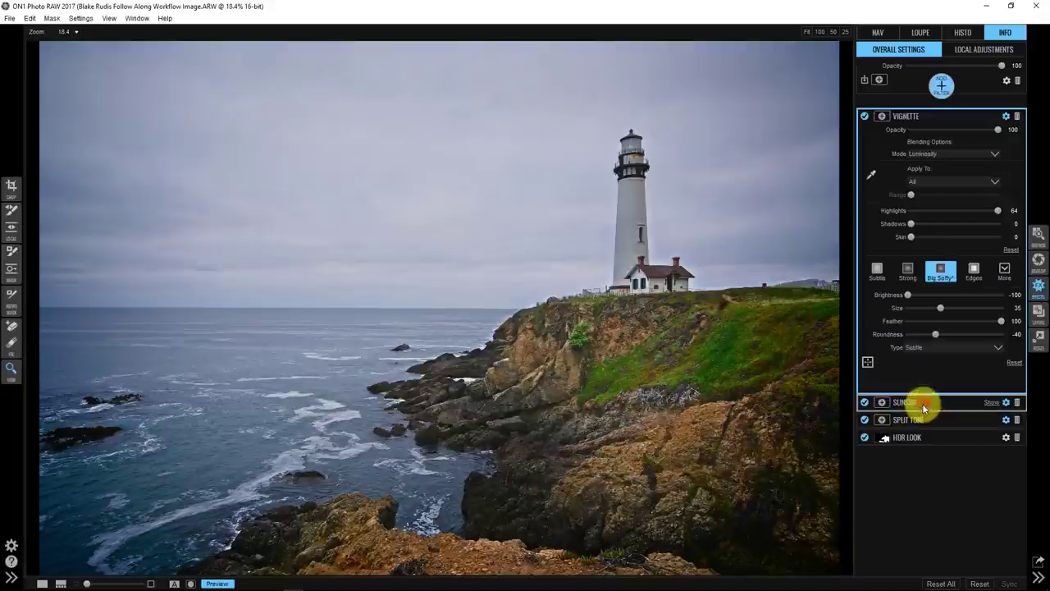
click(916, 157)
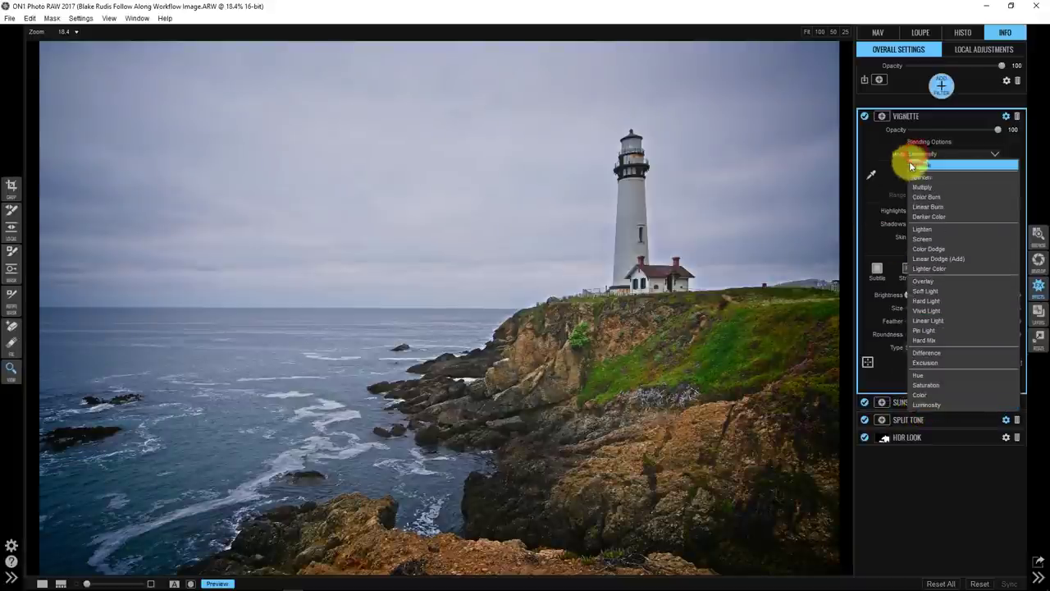
click(917, 167)
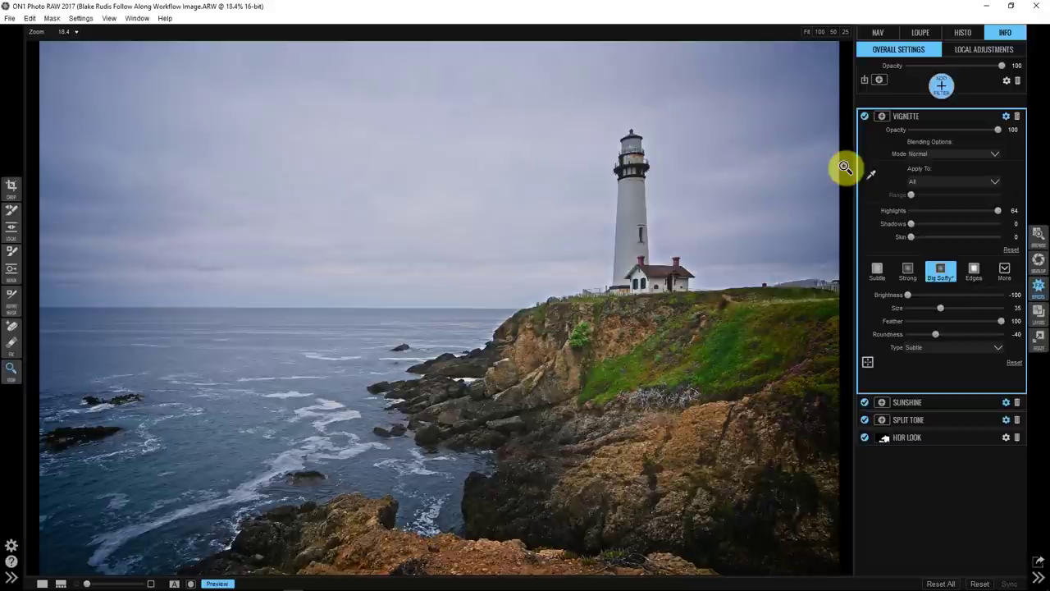
click(917, 155)
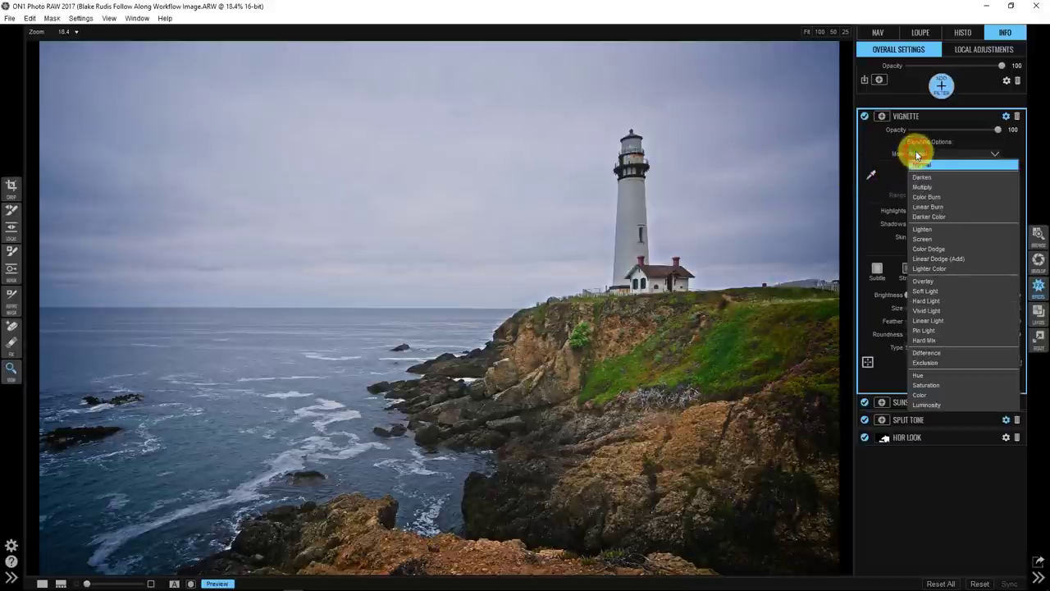
click(923, 407)
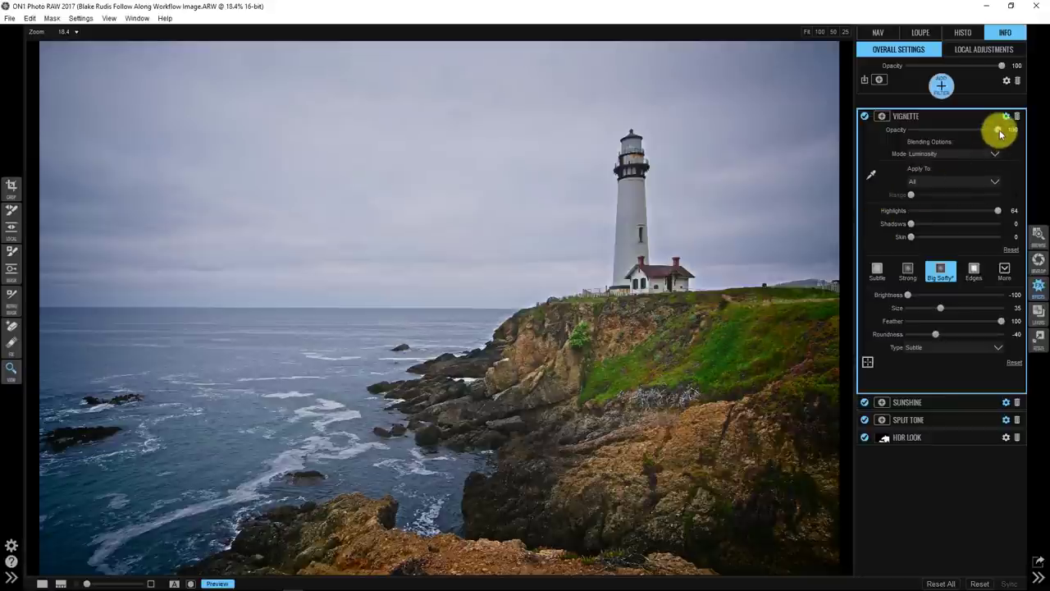
drag(1001, 134, 955, 138)
Fold the Vignette panel and toggle HDR Look off and on to compare
click(923, 119)
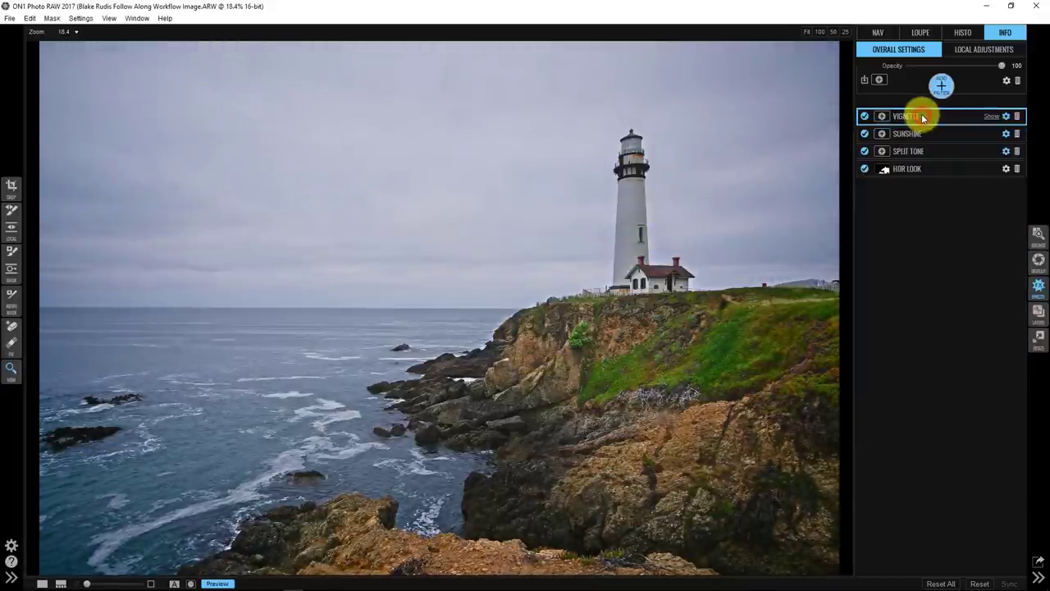
click(867, 170)
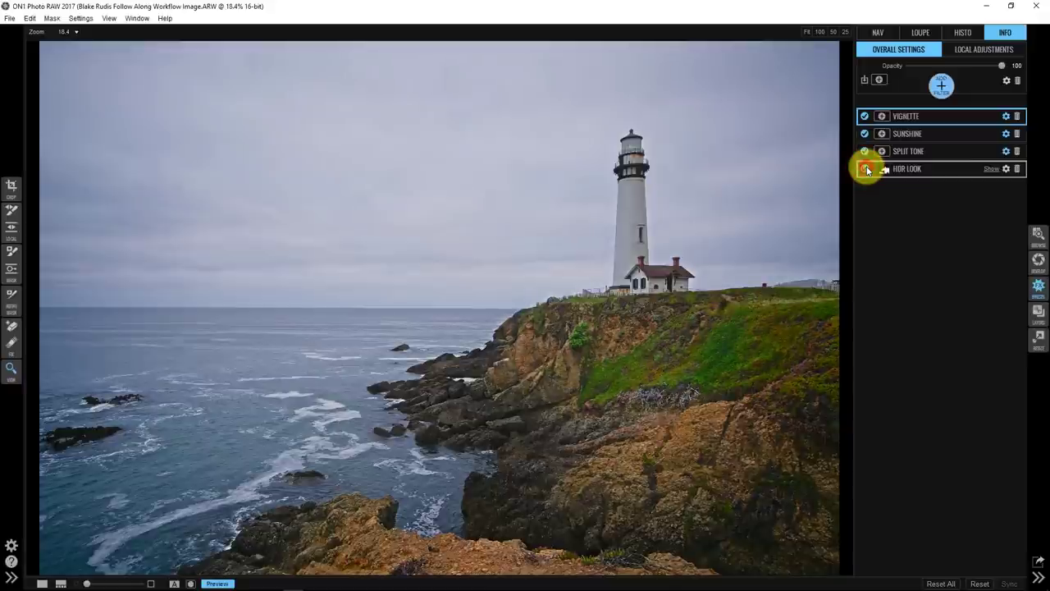
click(867, 169)
click(867, 170)
click(867, 169)
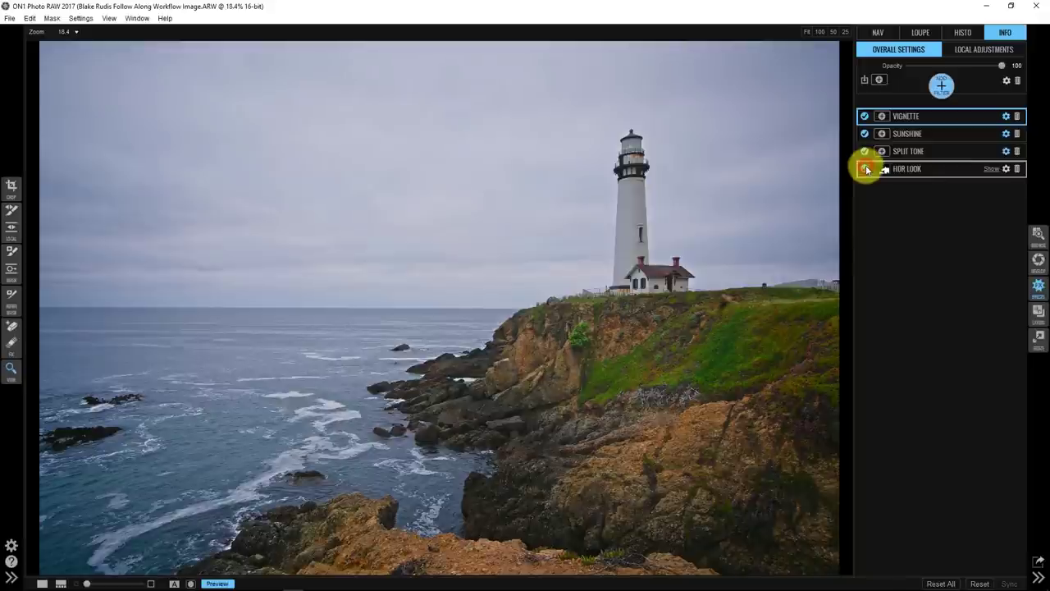
click(868, 170)
Toggle Split Tone and Sunshine off and on to compare the photo
click(864, 153)
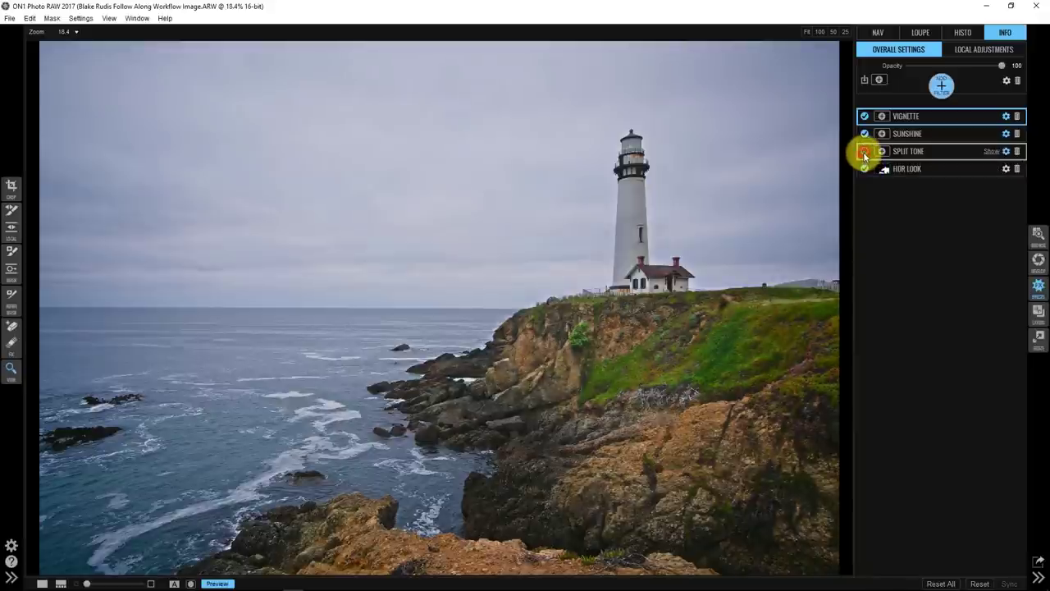
click(864, 152)
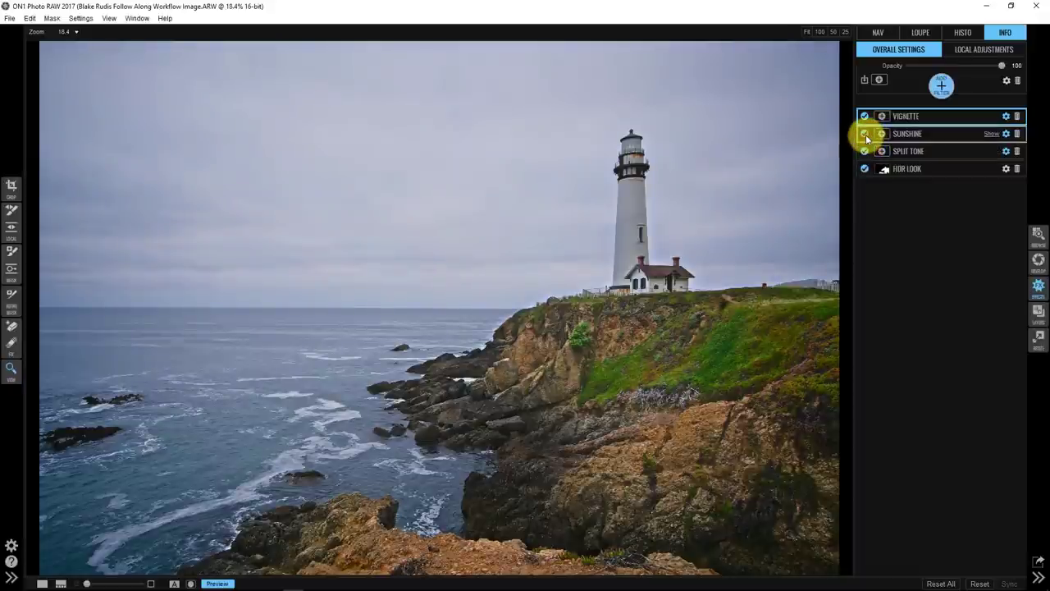
click(865, 135)
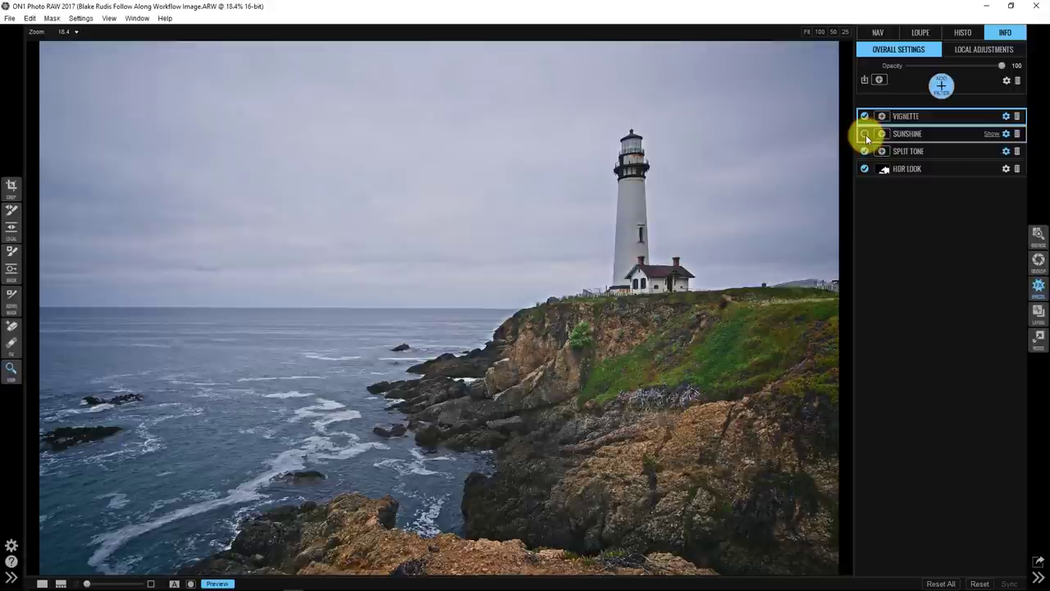
click(865, 134)
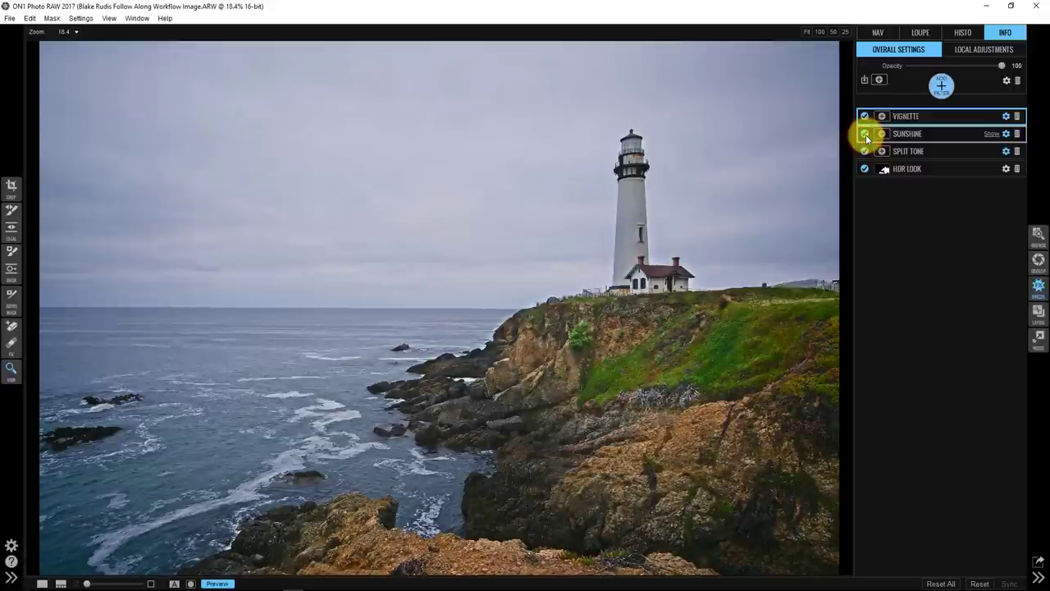
click(865, 134)
Compare without the vignette, then switch off Vignette, Sunshine, Split Tone and HDR Look
click(865, 117)
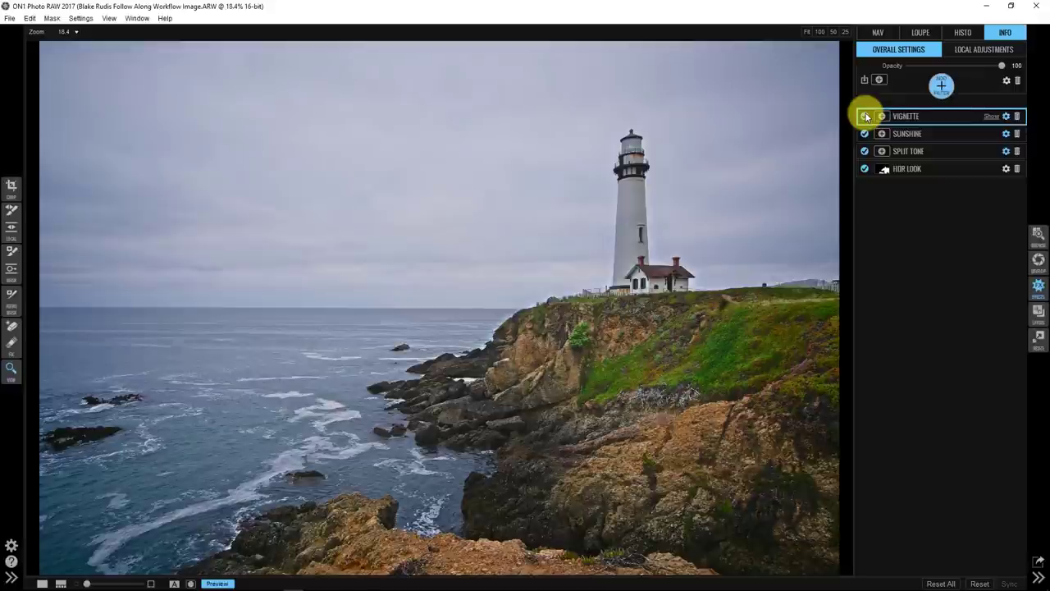
click(865, 117)
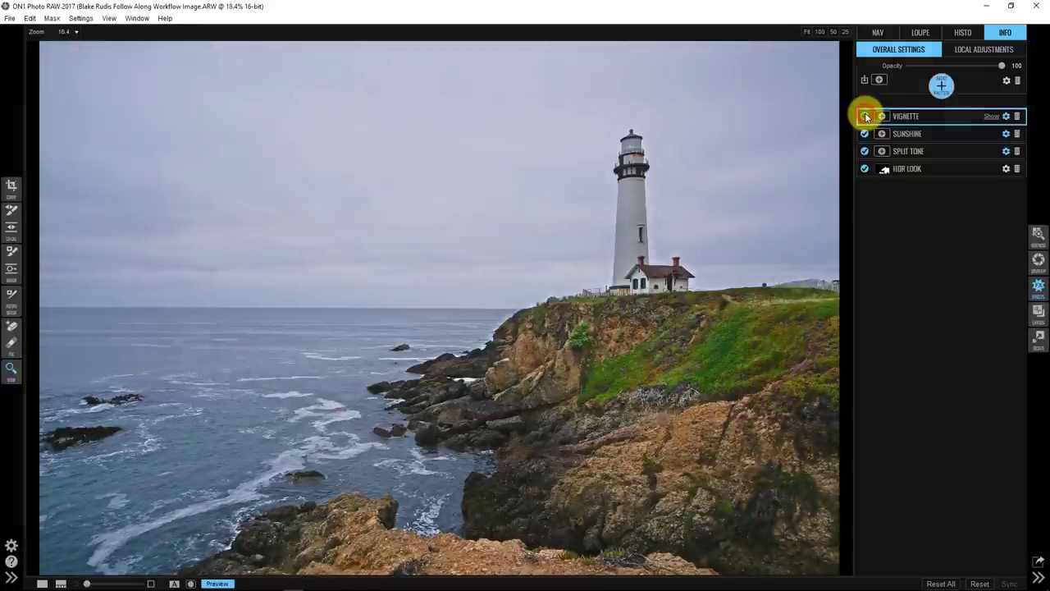
click(866, 117)
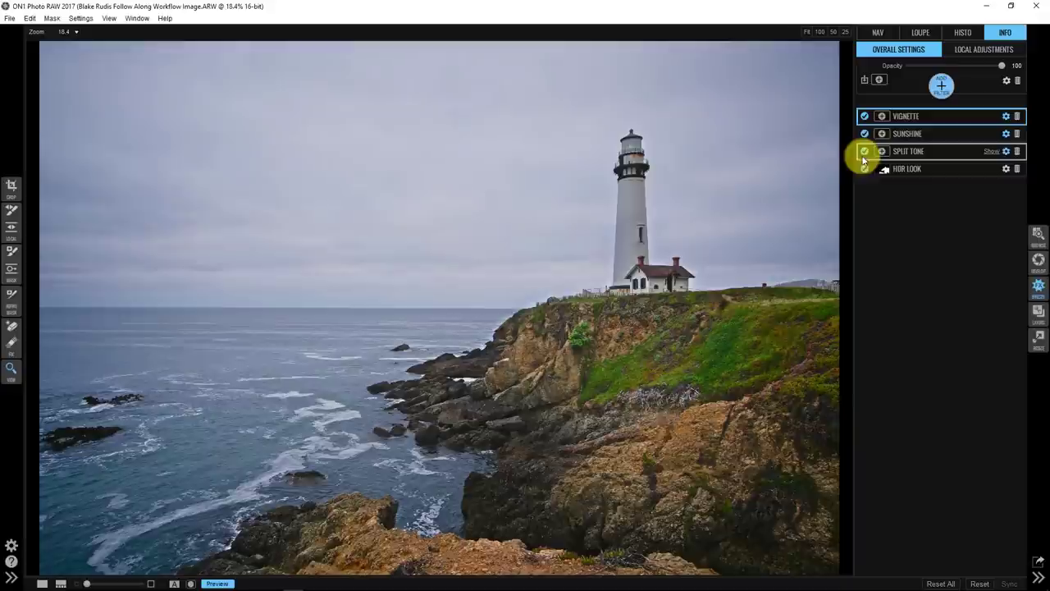
click(865, 151)
click(864, 116)
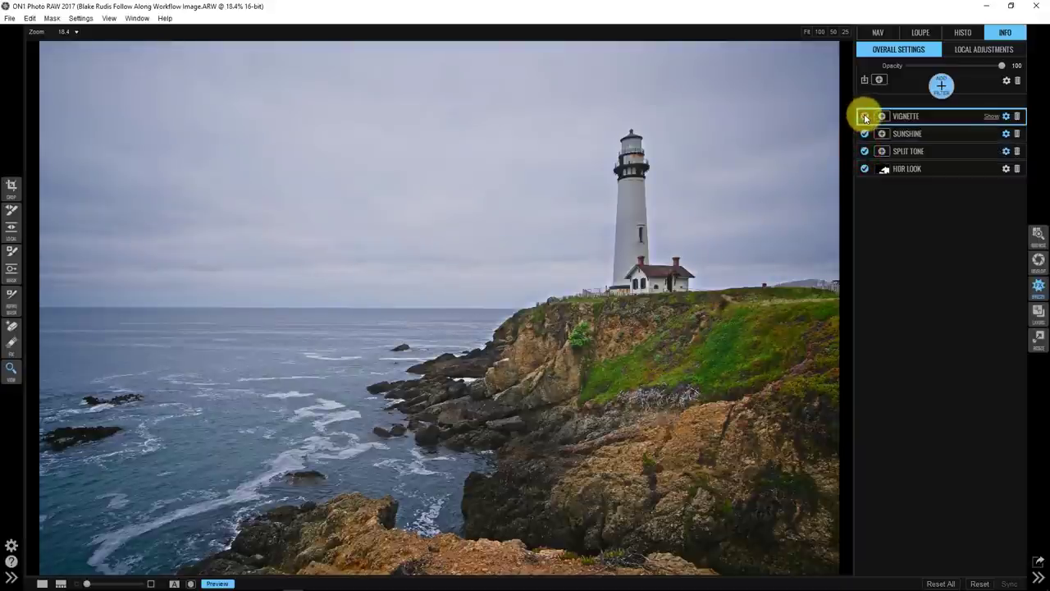
click(865, 134)
click(864, 151)
click(866, 169)
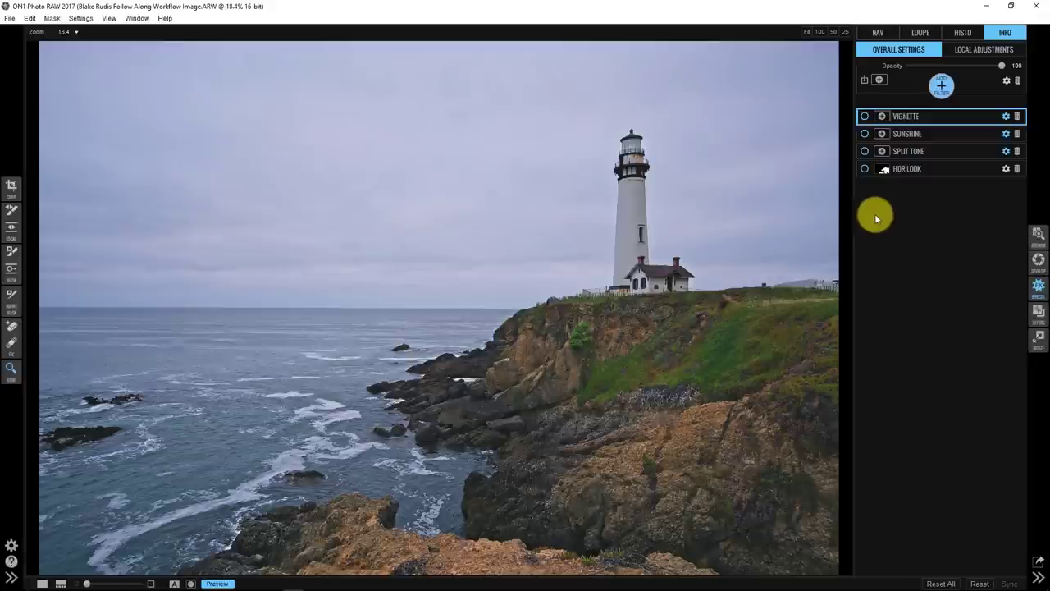
Re-enable HDR Look, Split Tone, Sunshine and Vignette, then fold the Vignette panel
click(866, 169)
click(866, 151)
click(865, 134)
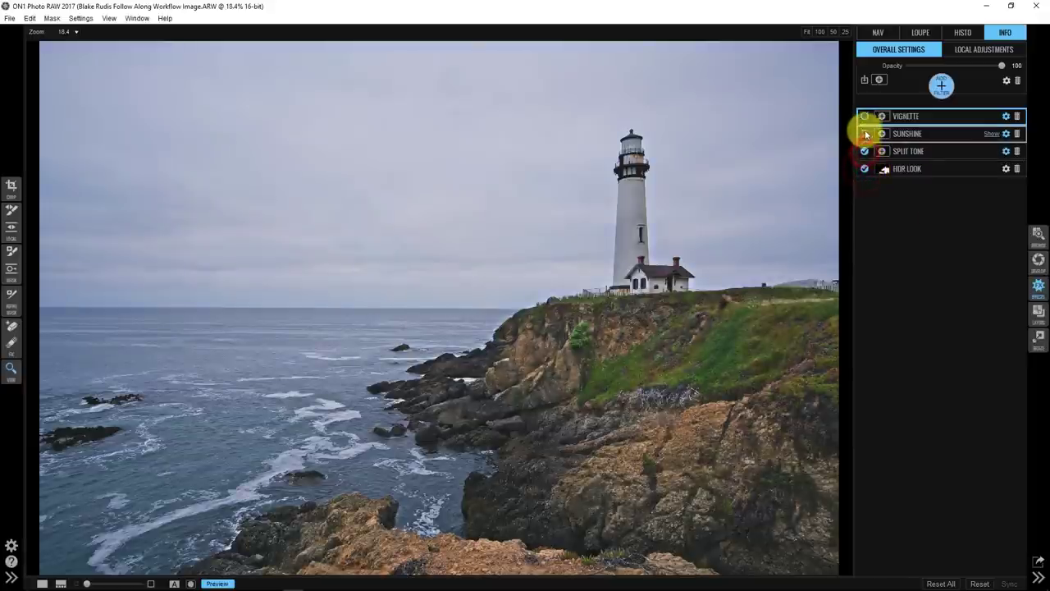
click(865, 116)
click(866, 117)
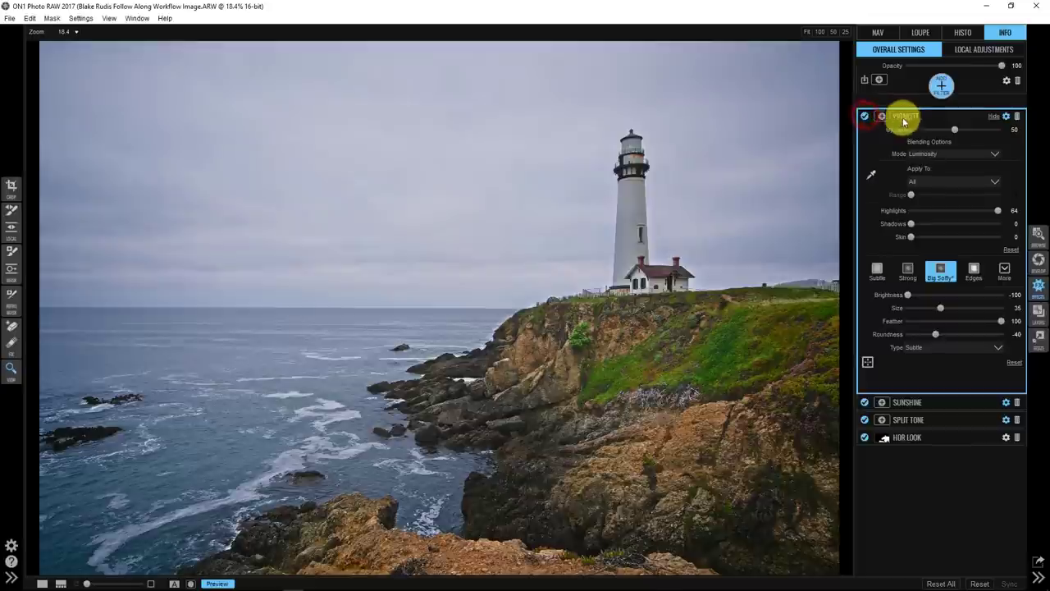
click(905, 115)
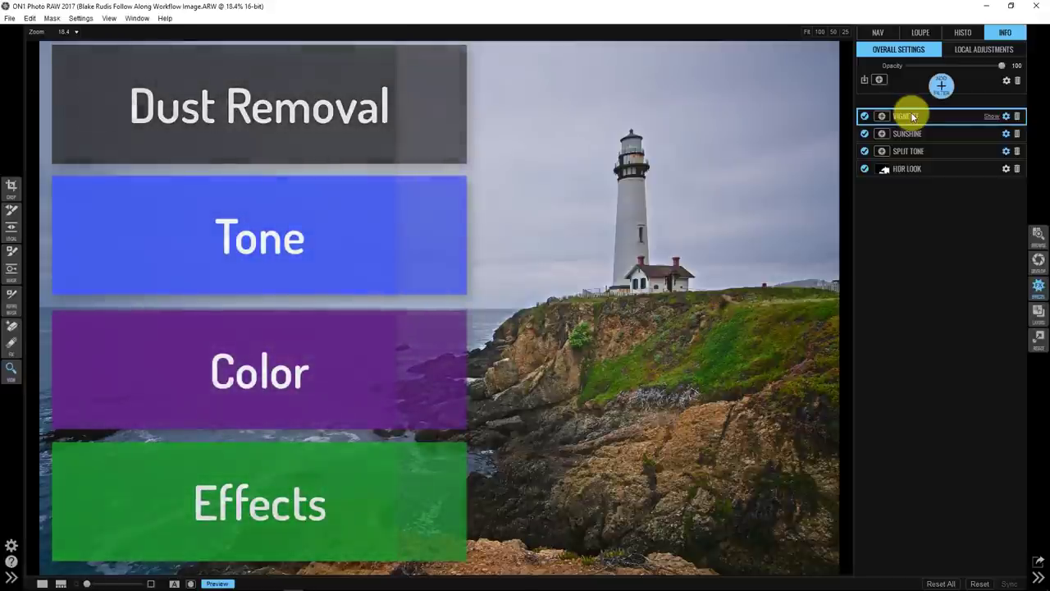
click(911, 169)
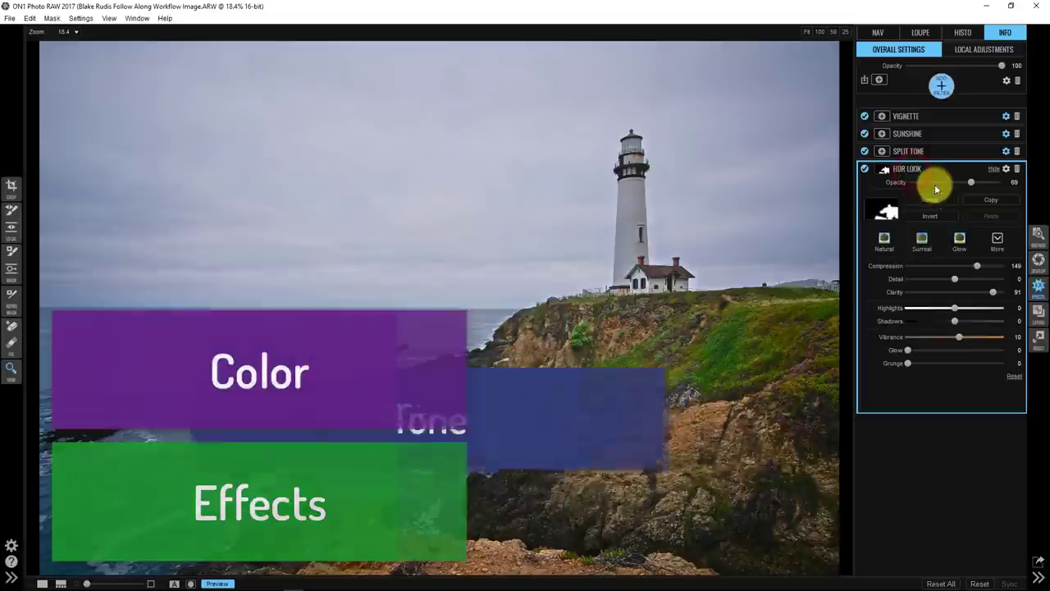
click(936, 184)
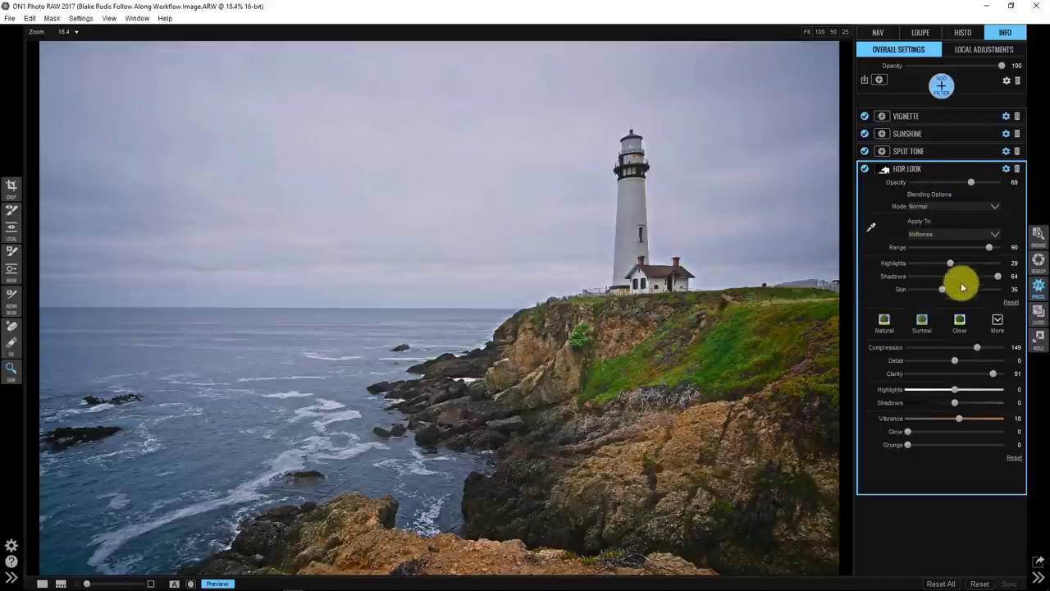
click(915, 171)
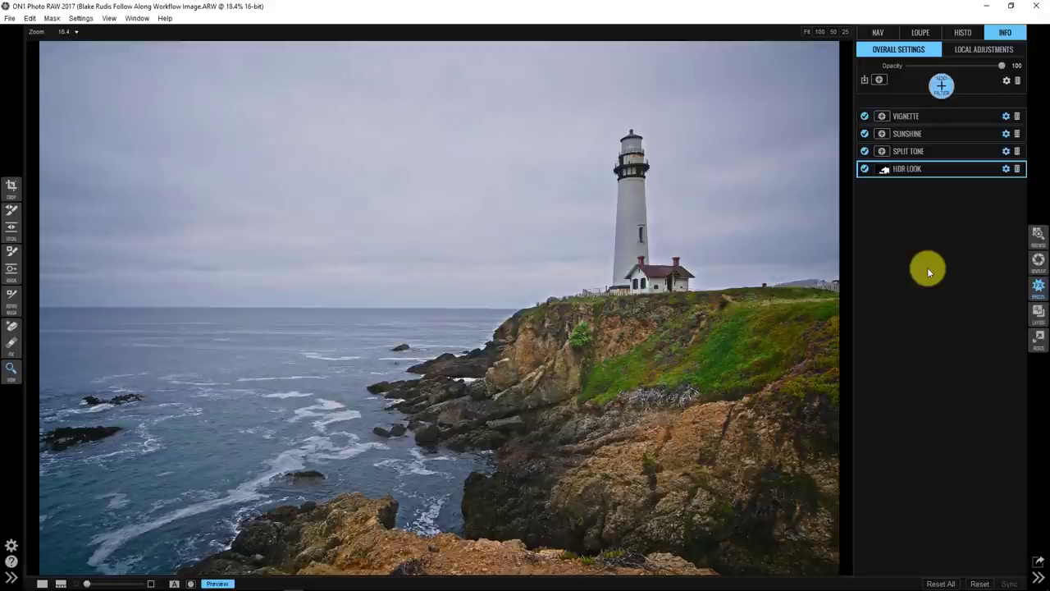
Shift the Split Tone highlights hue from yellow toward purple
click(908, 151)
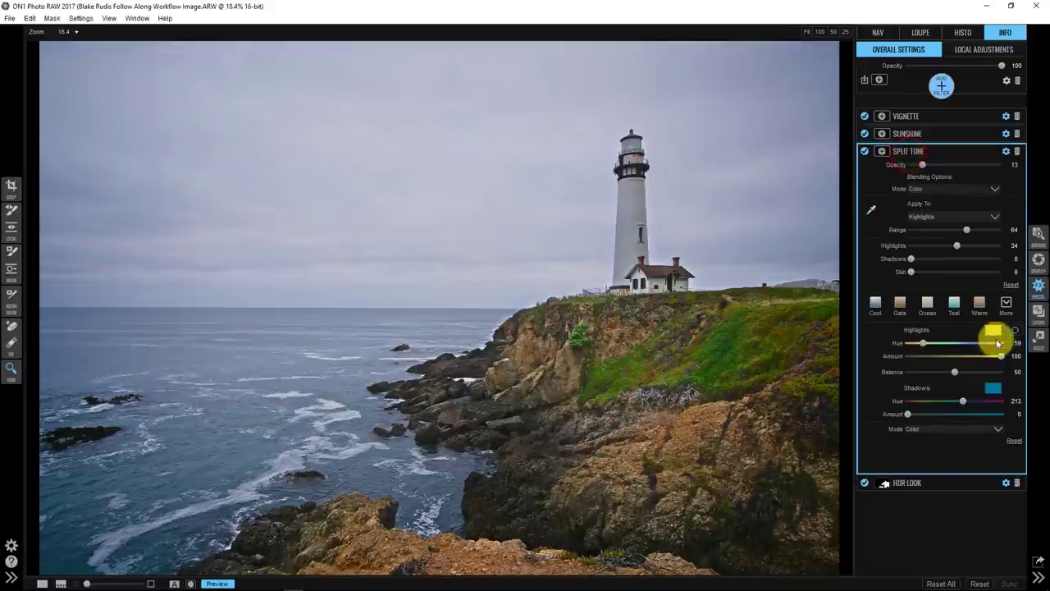
drag(923, 343, 978, 350)
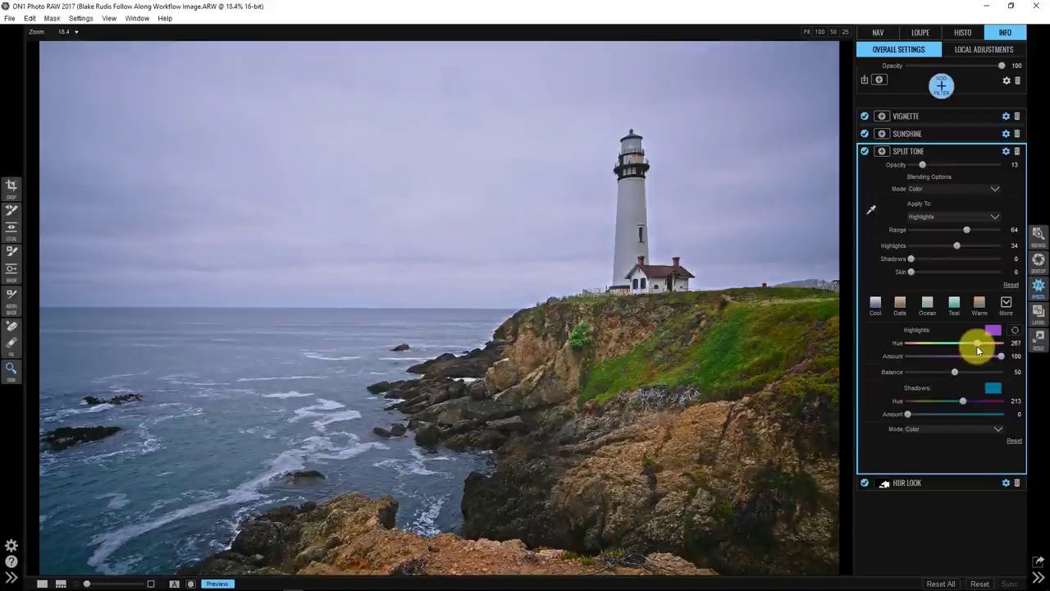
click(899, 152)
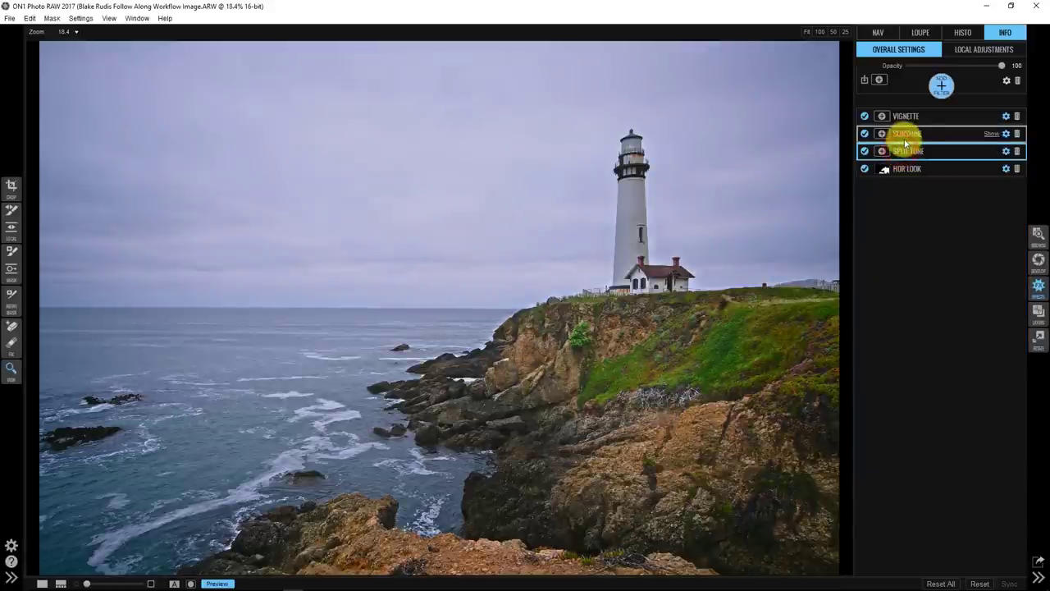
Toggle Sunshine and Vignette off and on to compare the violet-tinted sky
click(864, 134)
click(865, 134)
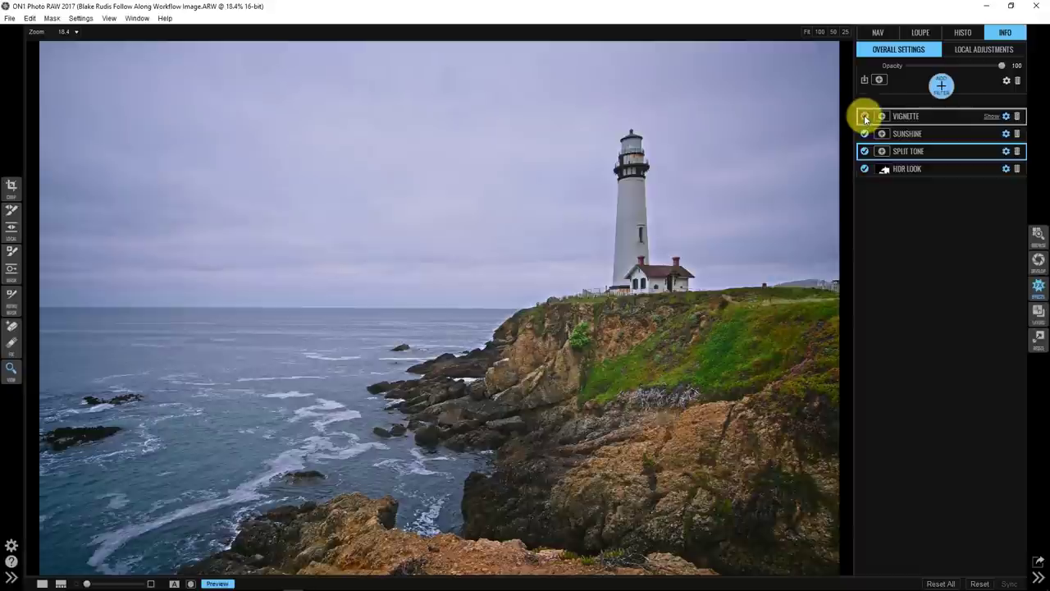
click(865, 116)
click(864, 117)
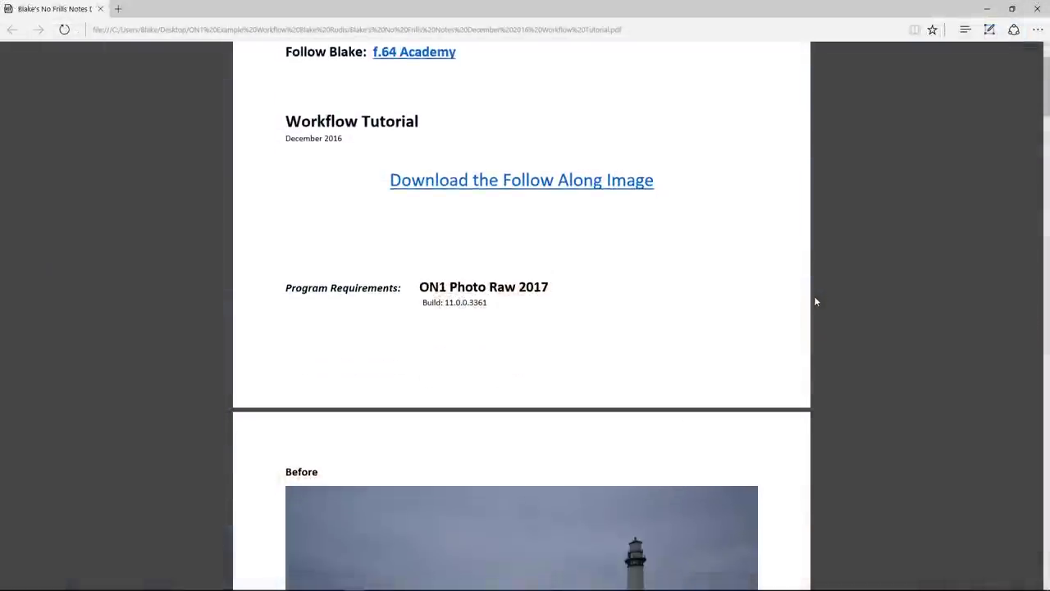
Scroll the workflow notes PDF past Before, Tone and Color to Effects: HDR Look
scroll(814, 302, down, 10)
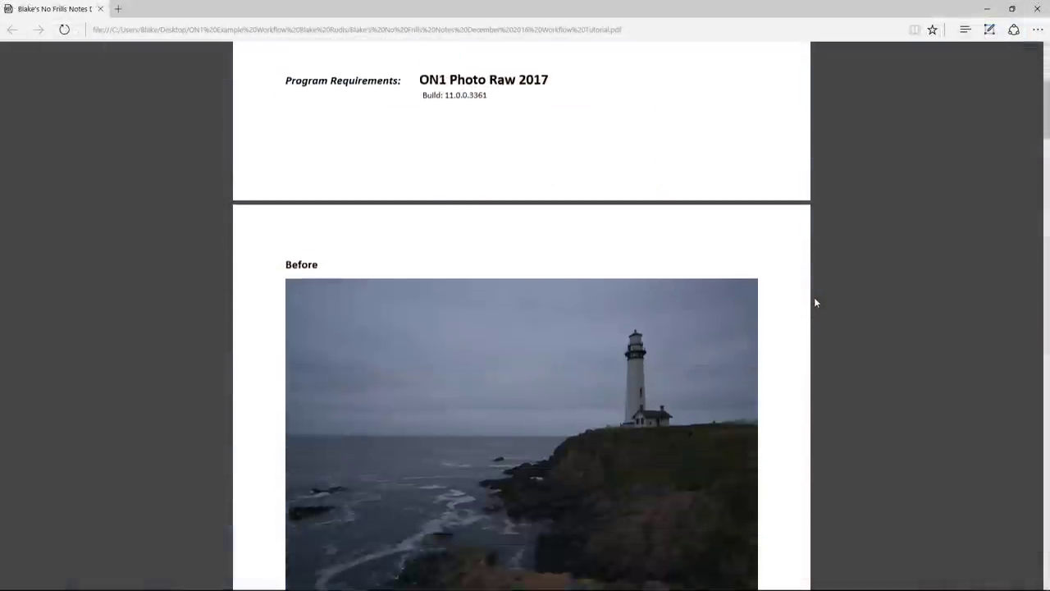
scroll(815, 304, down, 10)
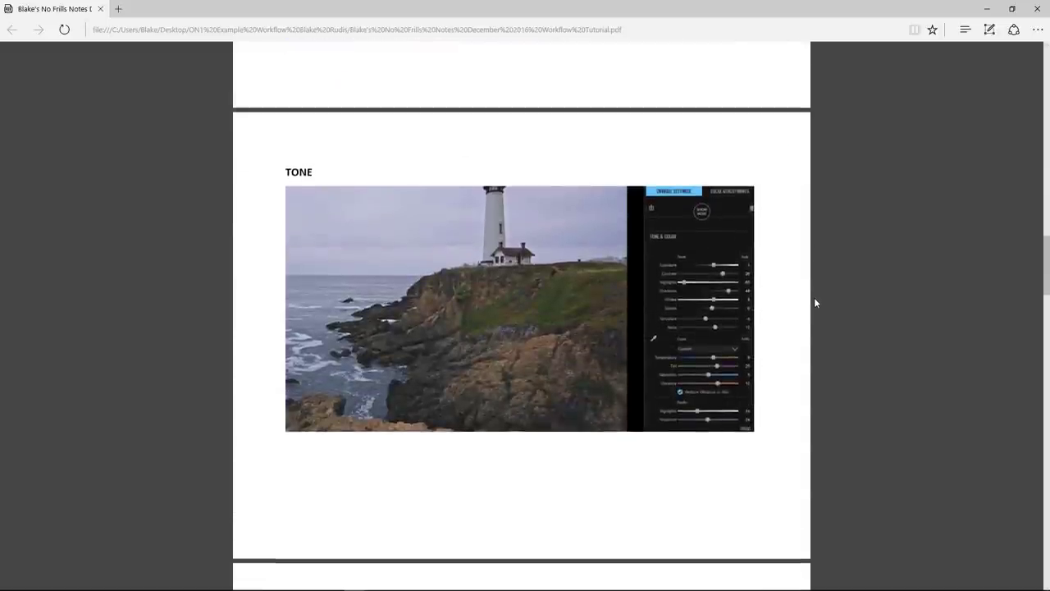
scroll(816, 303, down, 5)
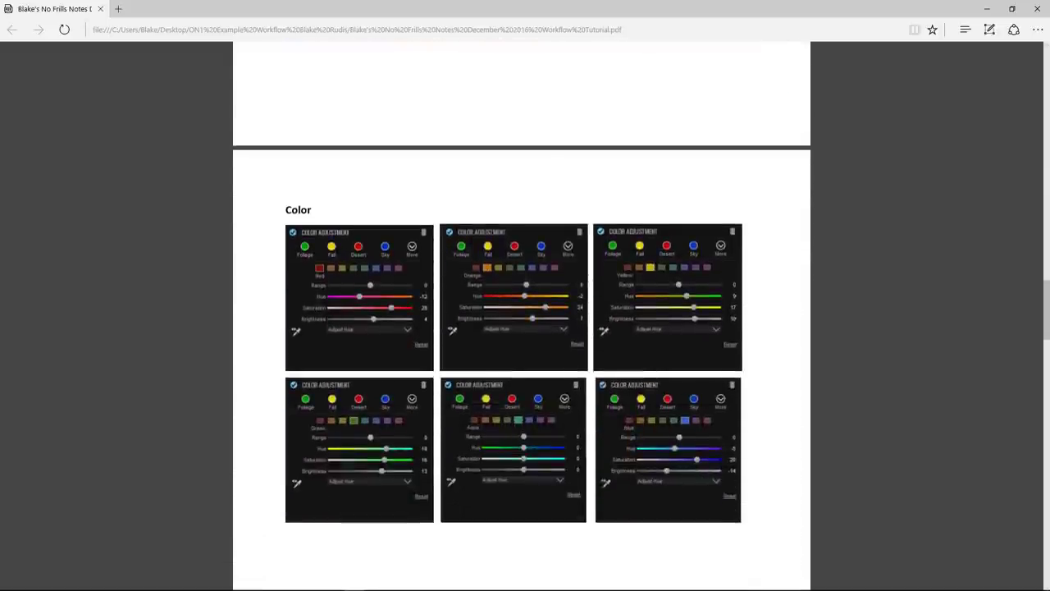
scroll(814, 356, down, 6)
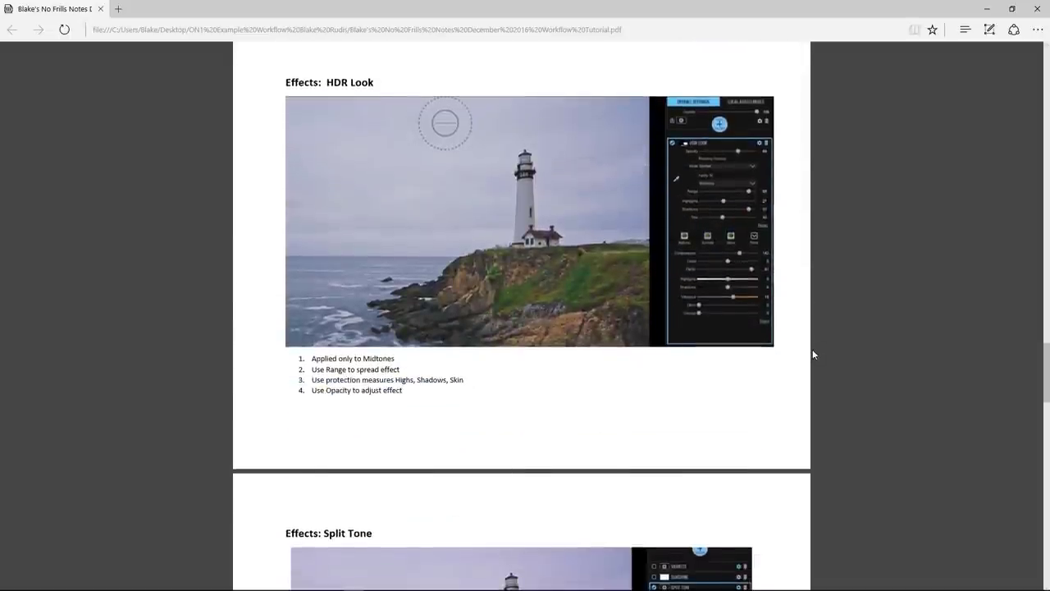